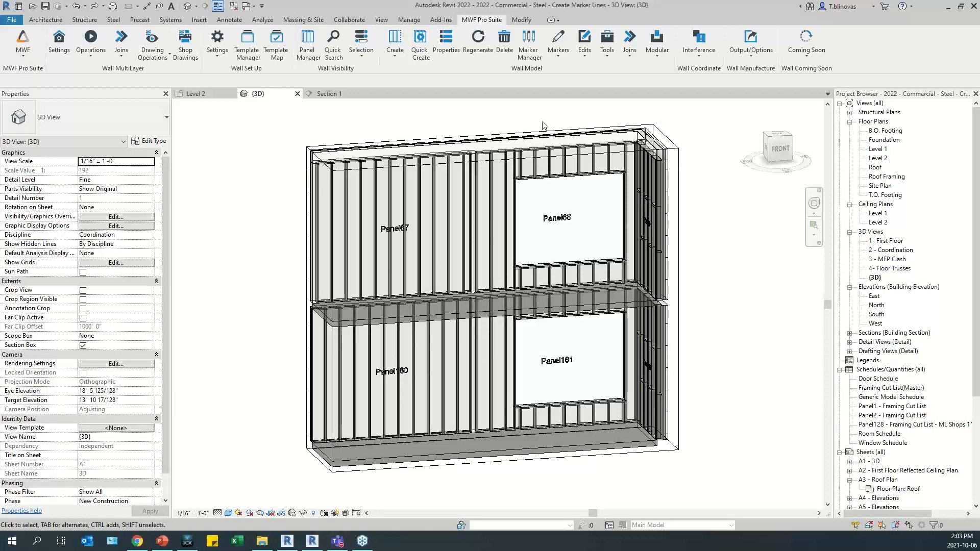
Step: Select a vertical stud in Panel68 and open the Create Marker Lines settings
left_click(491, 206)
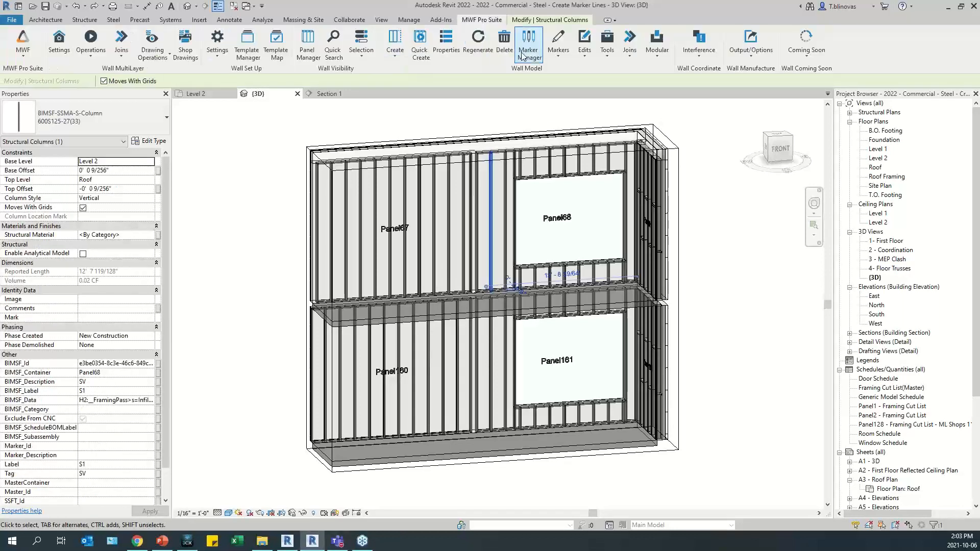
left_click(557, 54)
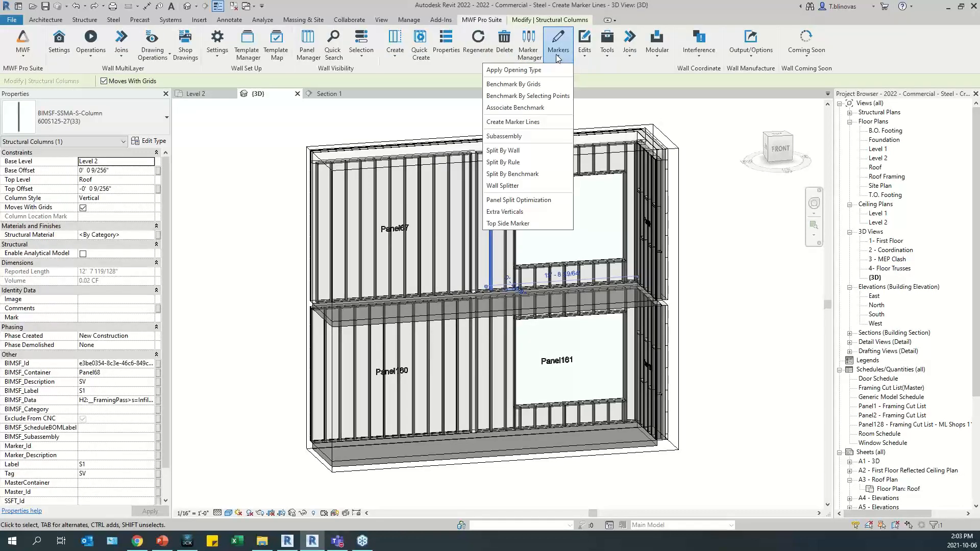
left_click(536, 123)
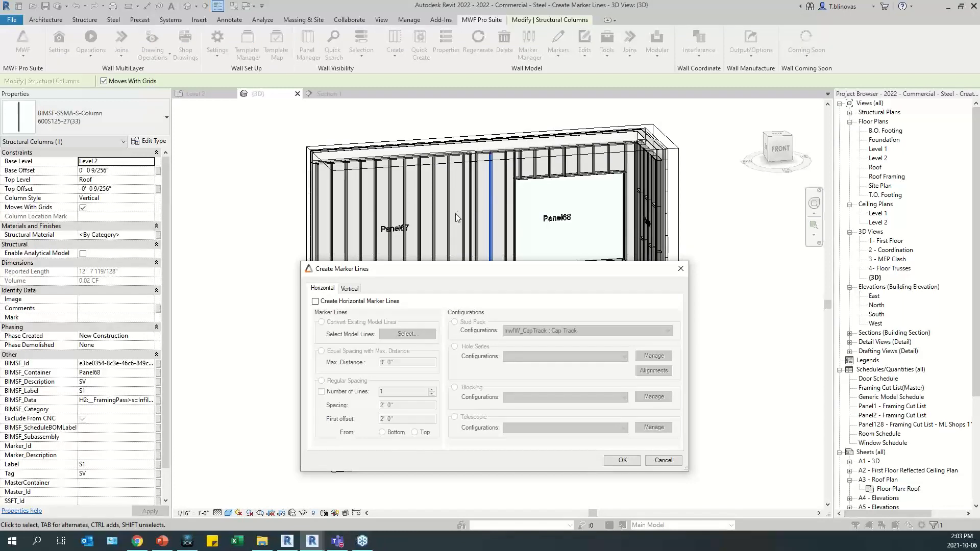
mouse_move(474, 270)
left_mouse_down()
mouse_move(516, 167)
mouse_move(474, 178)
left_mouse_up()
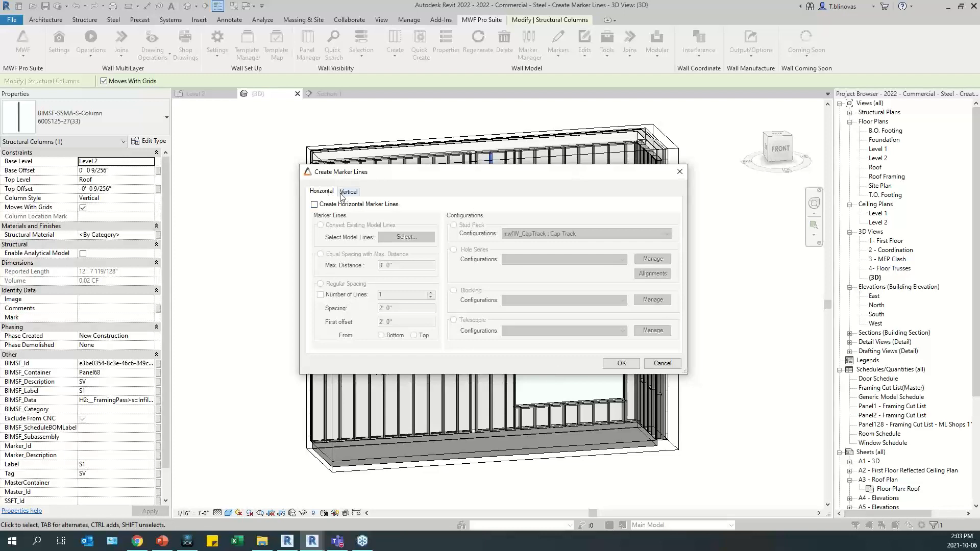
left_click_drag(377, 180, 462, 213)
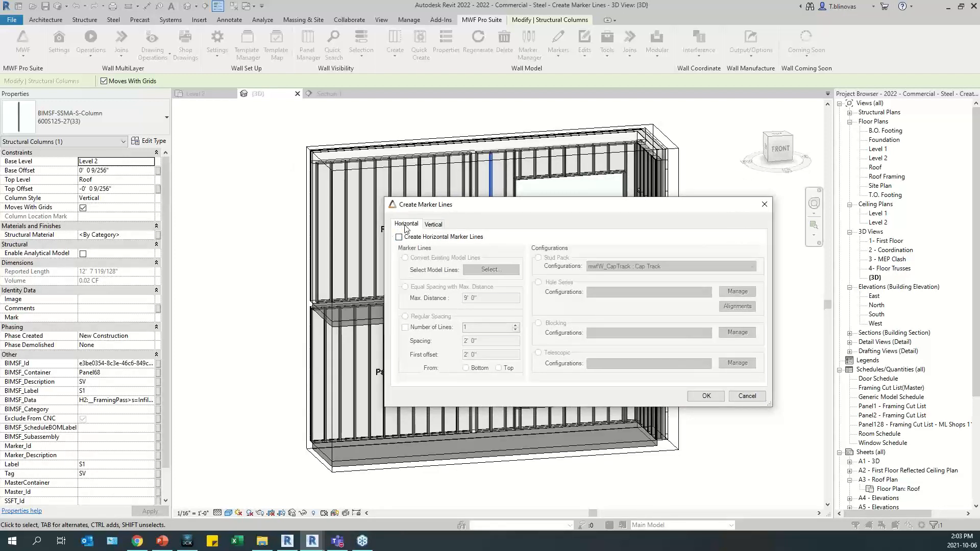
Step: Compare the horizontal and vertical marker line settings and their configuration options, and close the settings without creating lines
left_click(431, 225)
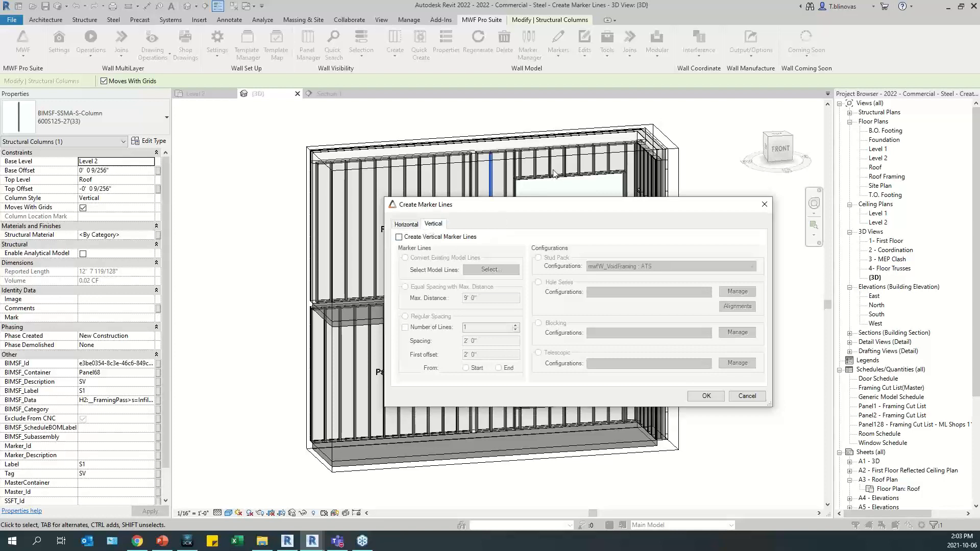
left_click(406, 225)
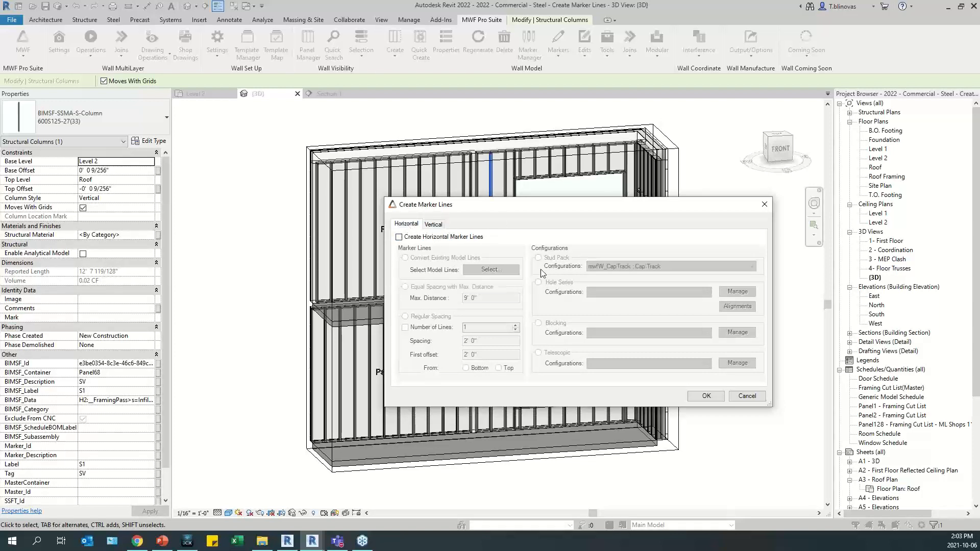
left_click(430, 224)
left_click(406, 224)
left_click(435, 229)
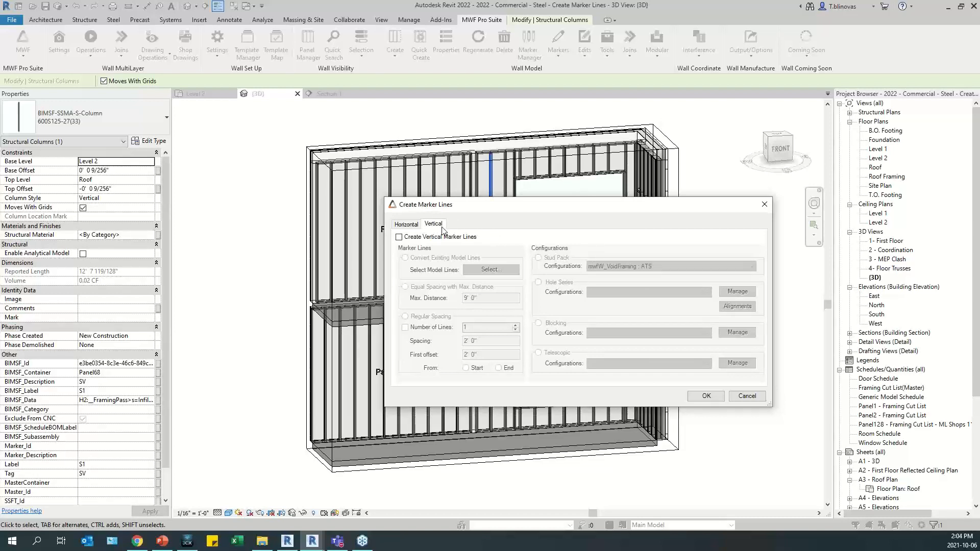
left_click(409, 228)
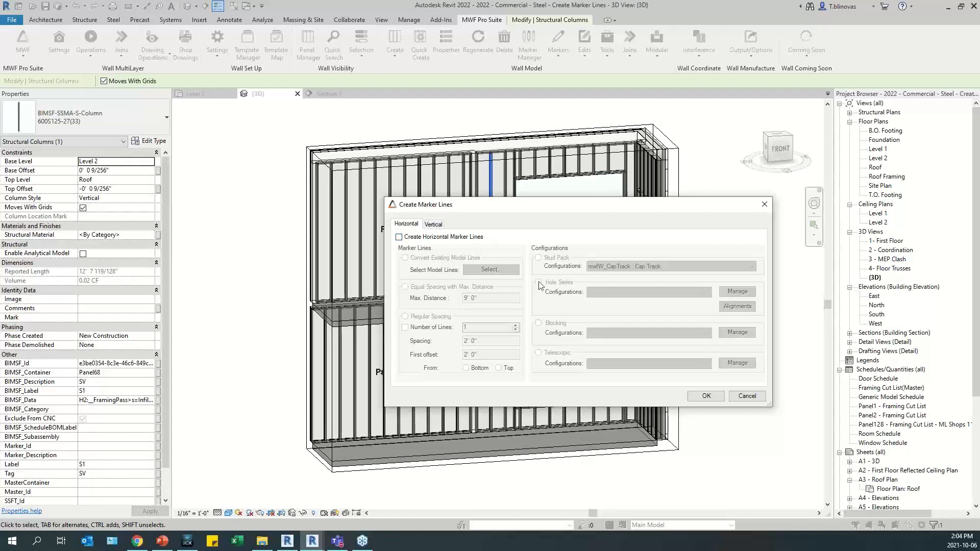
left_click(433, 226)
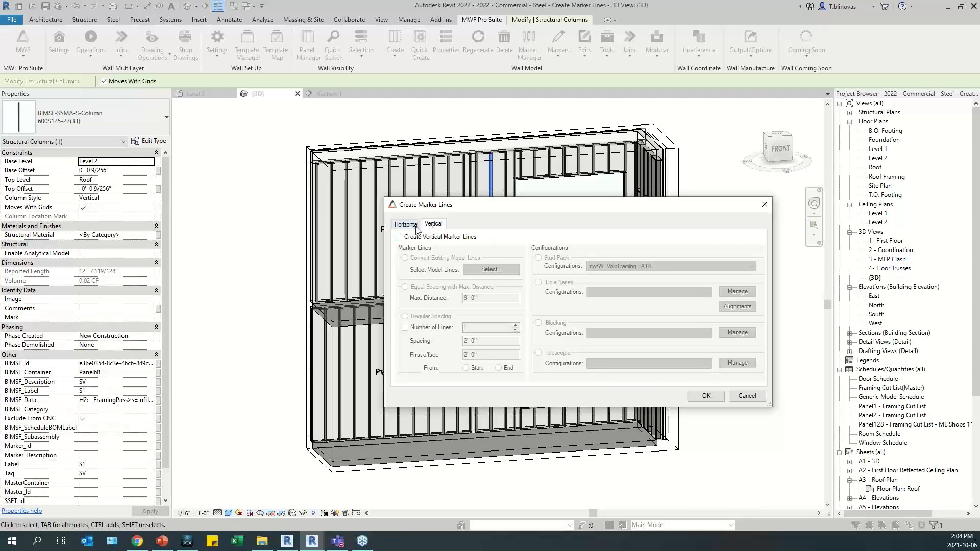
left_click(414, 226)
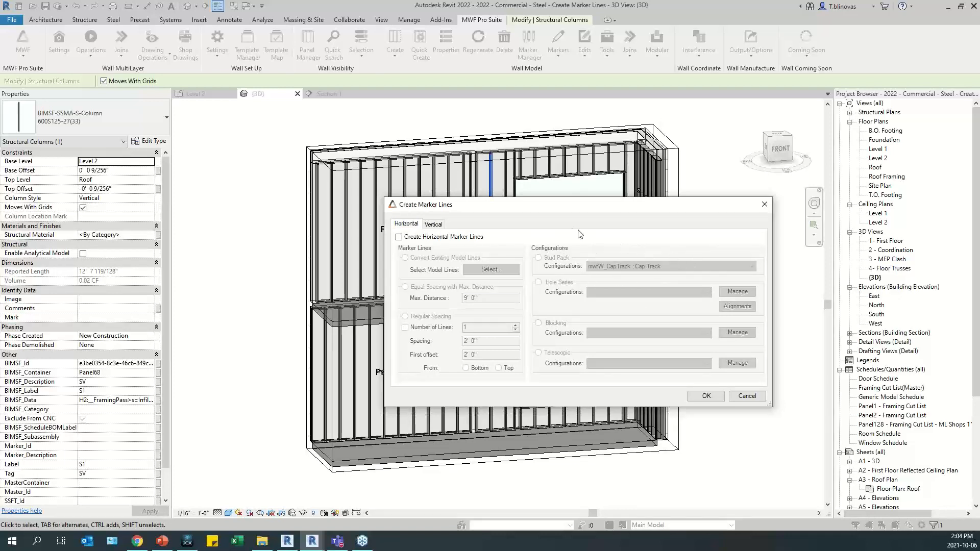
left_click(763, 205)
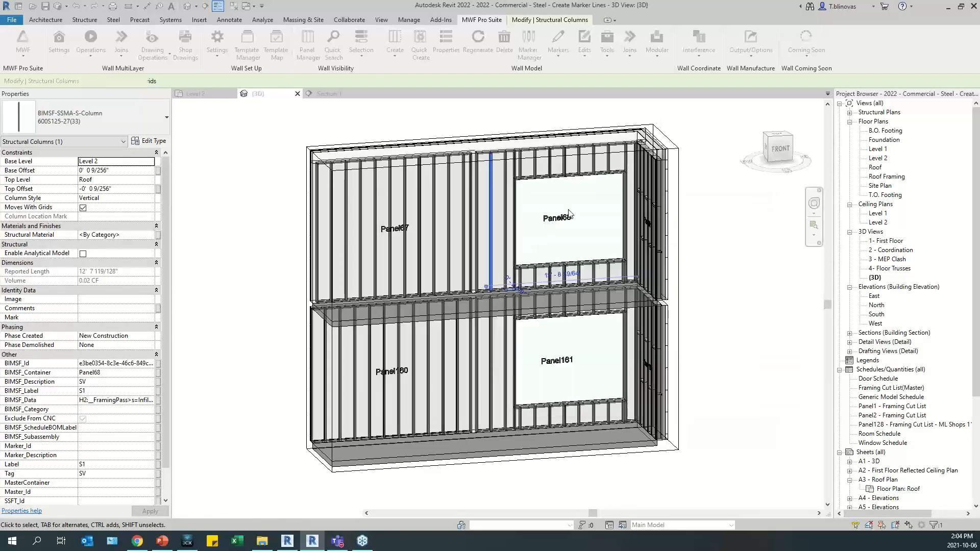
Step: Open the Cap Track 02 vertical framing marker type in the Marker Manager and enlarge its settings window to examine them
left_click(528, 47)
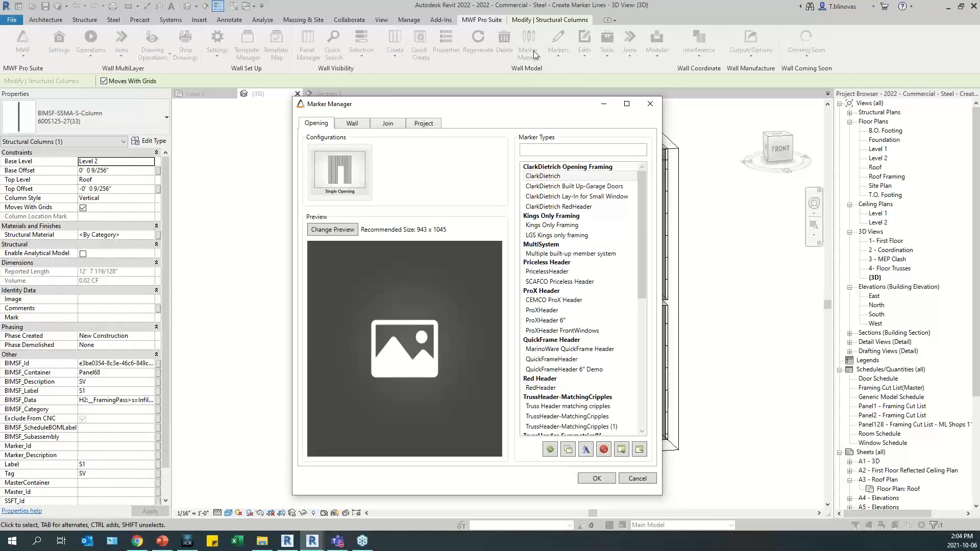
left_click(352, 125)
left_click(340, 237)
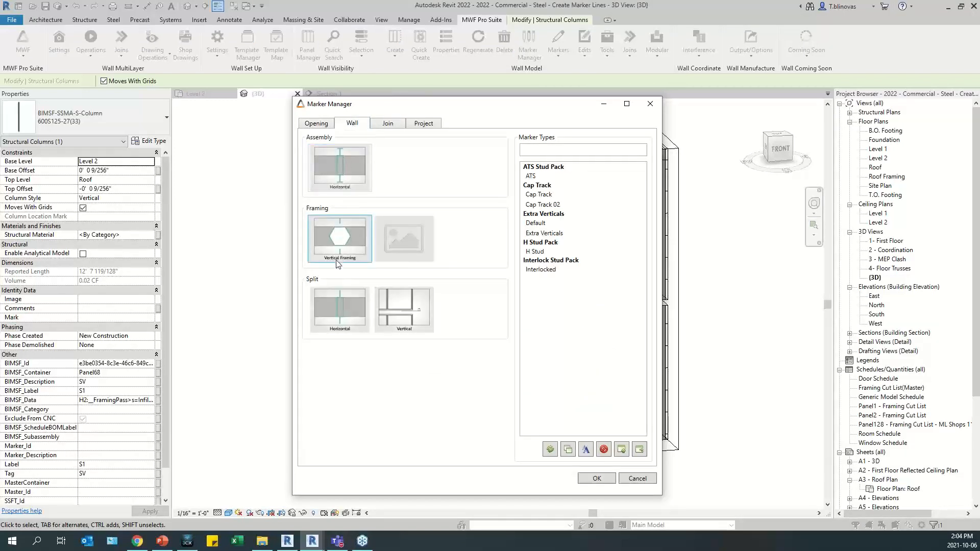
double_click(556, 207)
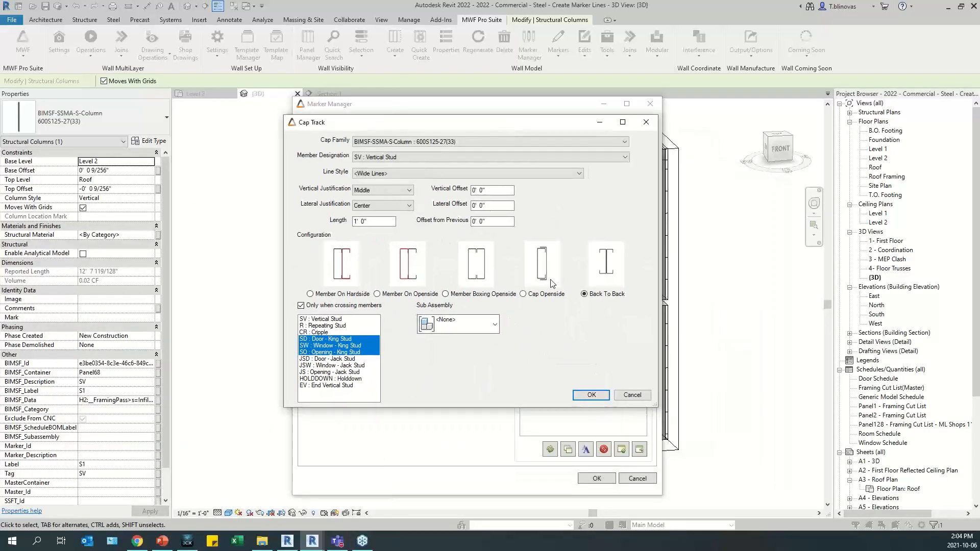
left_click_drag(657, 407, 701, 419)
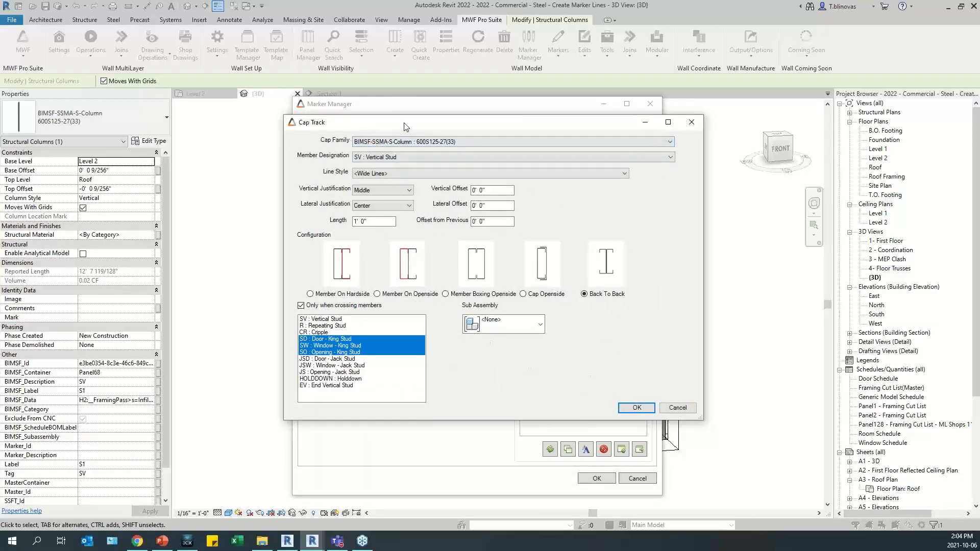
mouse_move(406, 126)
left_mouse_down()
mouse_move(405, 269)
mouse_move(407, 144)
left_mouse_up()
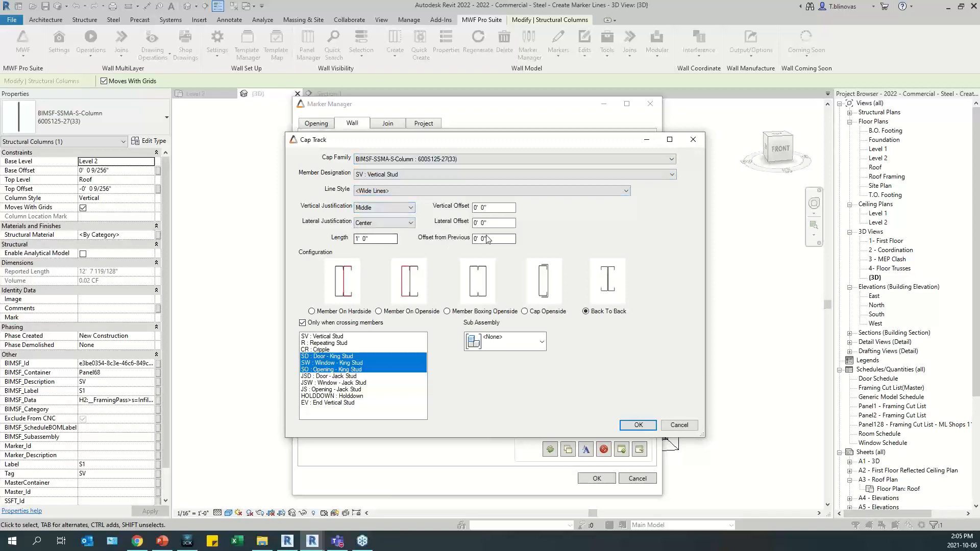
Step: Accept the Cap Track 02 settings including its length, update the existing instances and close the Marker Manager
left_click_drag(376, 239, 344, 241)
left_click(638, 425)
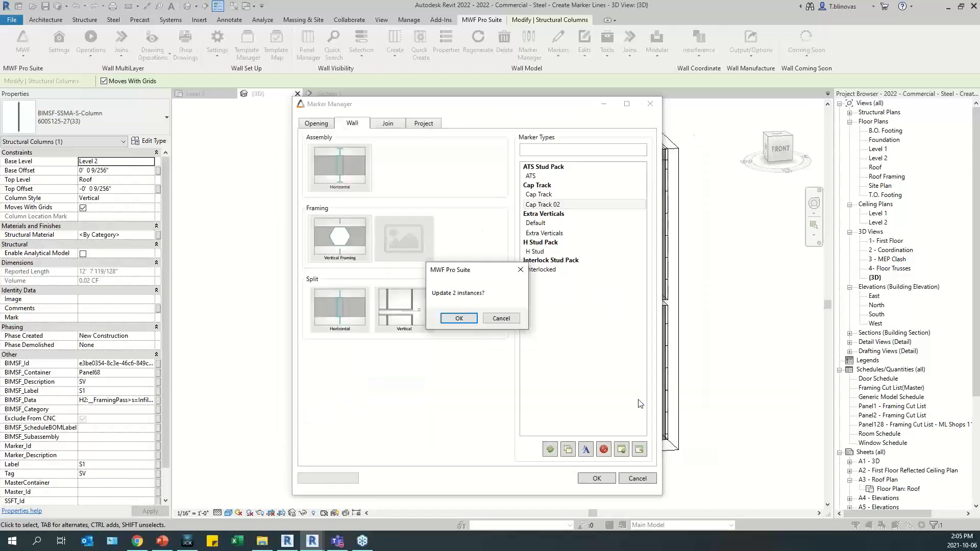
left_click(454, 322)
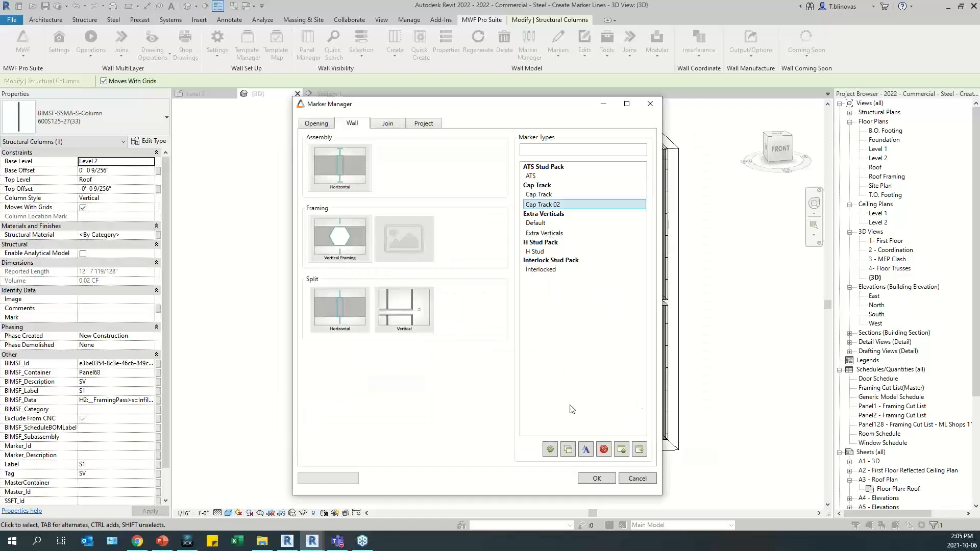
left_click(596, 478)
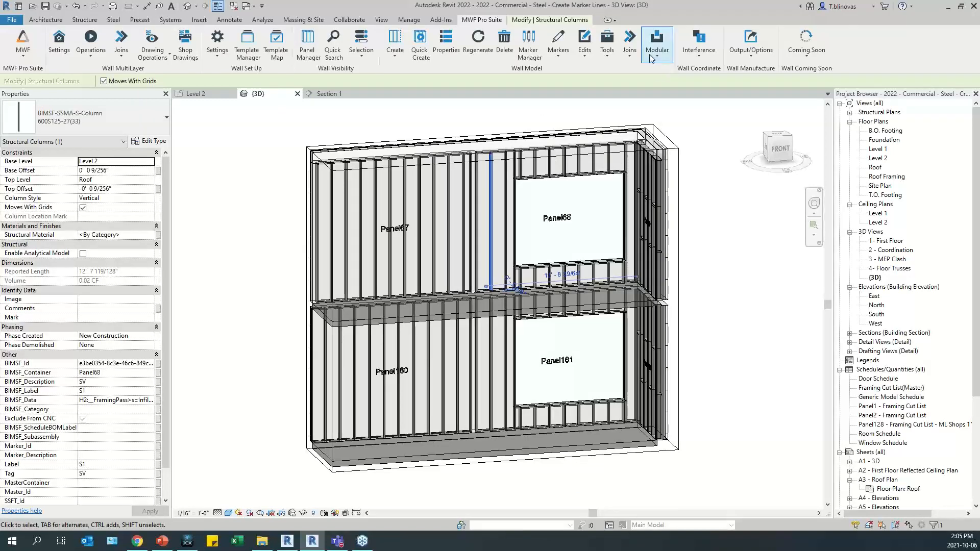
Step: Reopen Create Marker Lines for the selected stud and enable the creation of horizontal marker lines
left_click(558, 46)
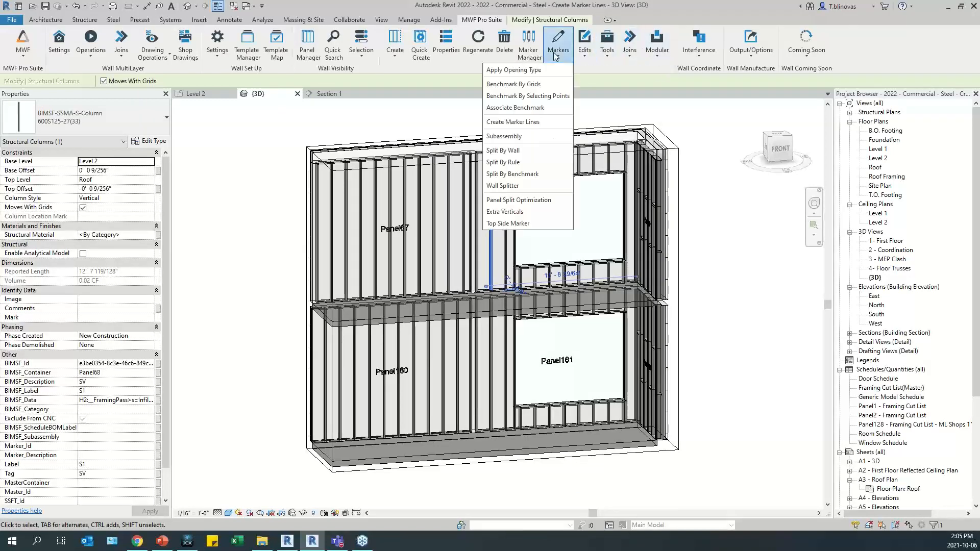
left_click(537, 123)
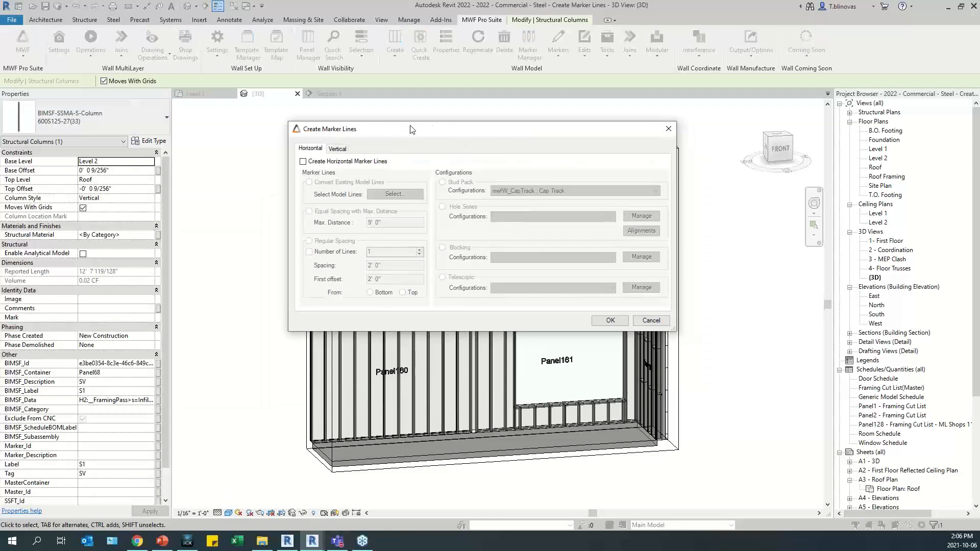
left_click_drag(412, 129, 442, 216)
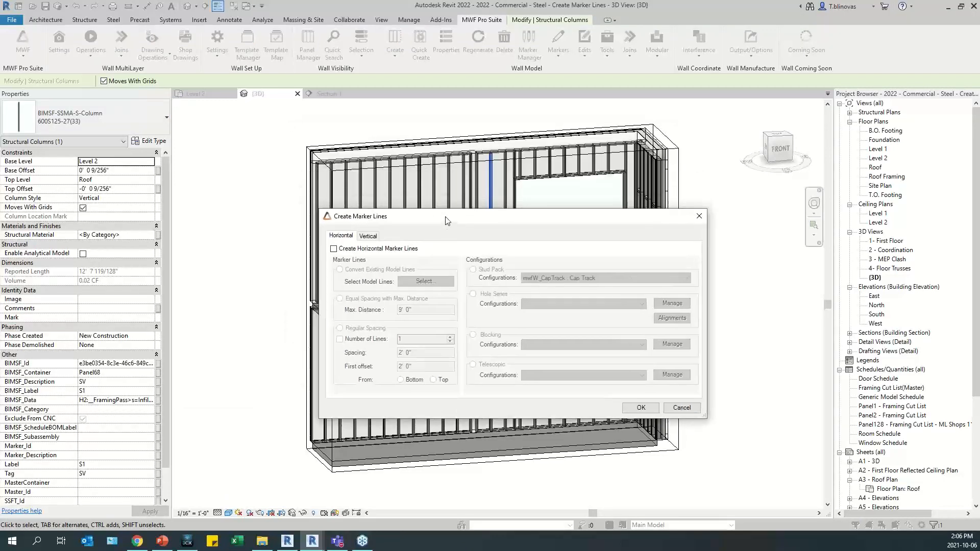
left_click(335, 249)
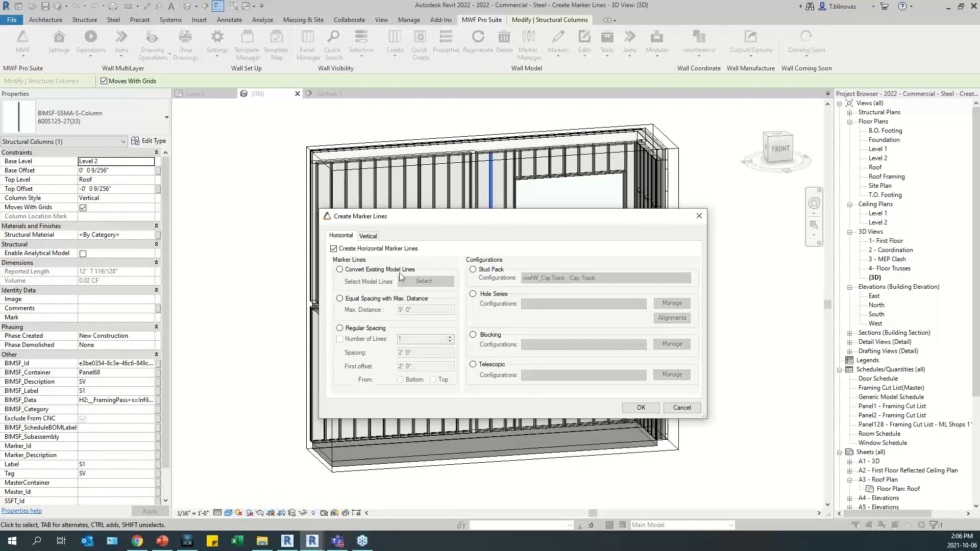
mouse_move(426, 216)
left_mouse_down()
mouse_move(427, 275)
mouse_move(409, 305)
left_mouse_up()
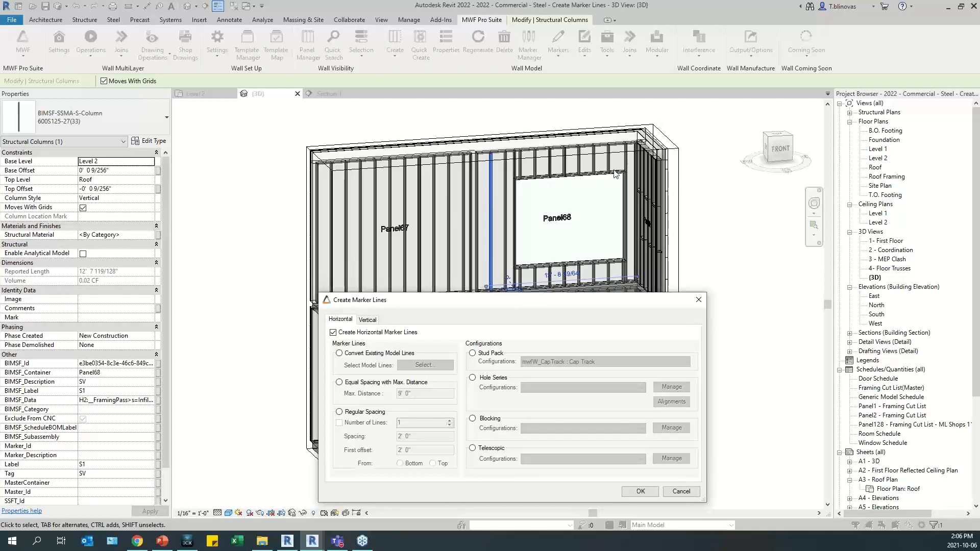
mouse_move(459, 300)
left_mouse_down()
mouse_move(493, 220)
mouse_move(486, 203)
left_mouse_up()
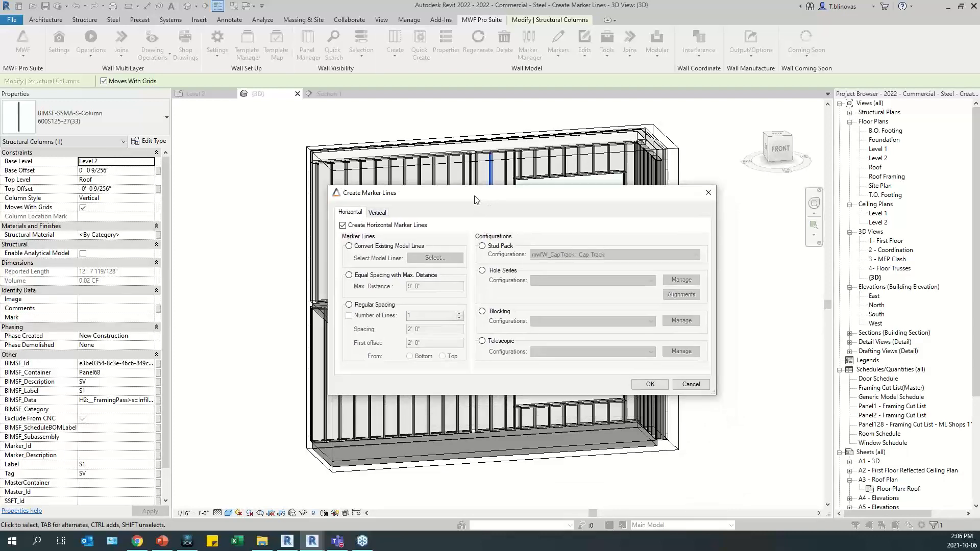
Step: Examine the Convert Existing Model Lines and Equal Spacing with Max. Distance options for horizontal marker lines
left_click(349, 246)
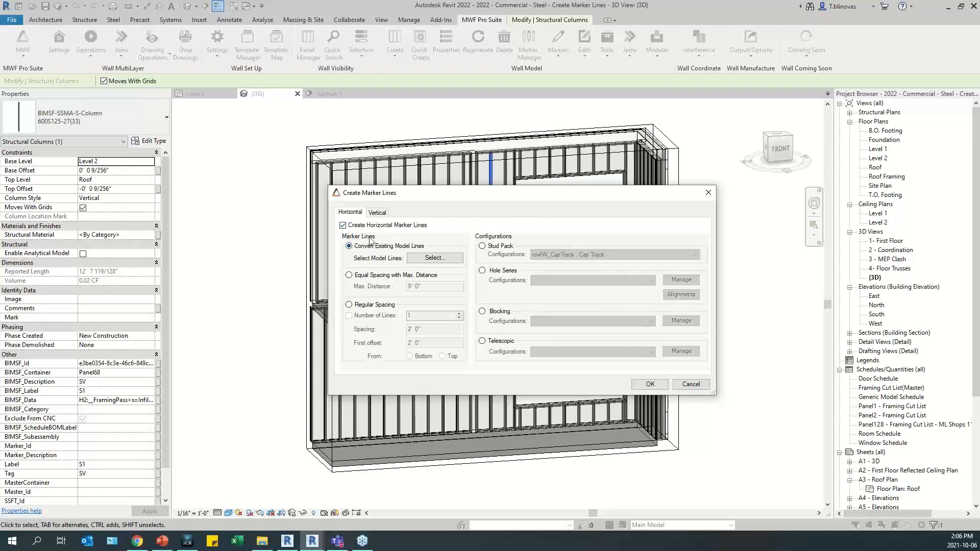
left_click(350, 275)
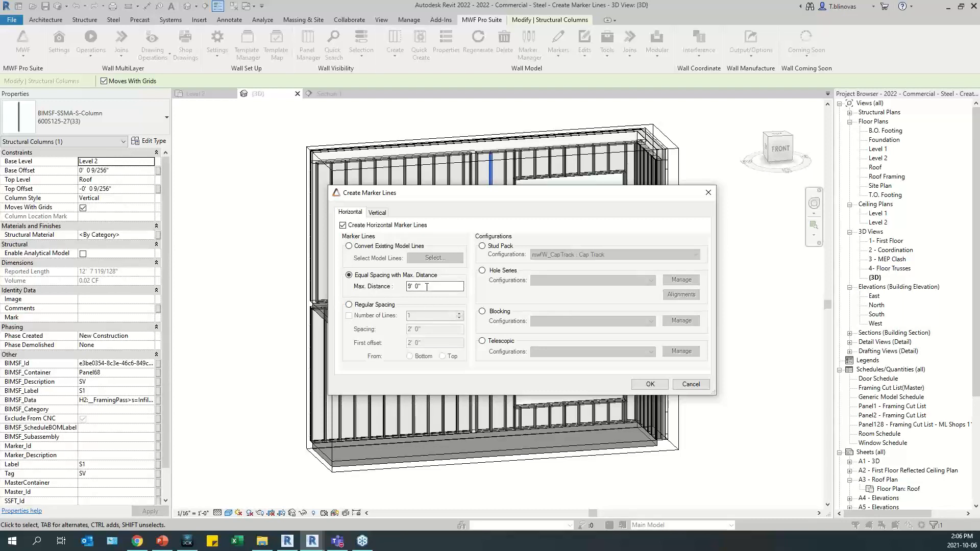
left_click_drag(427, 286, 390, 291)
Step: Use Regular Spacing with a defined number of lines for the horizontal markers, offset from the top
left_click(349, 305)
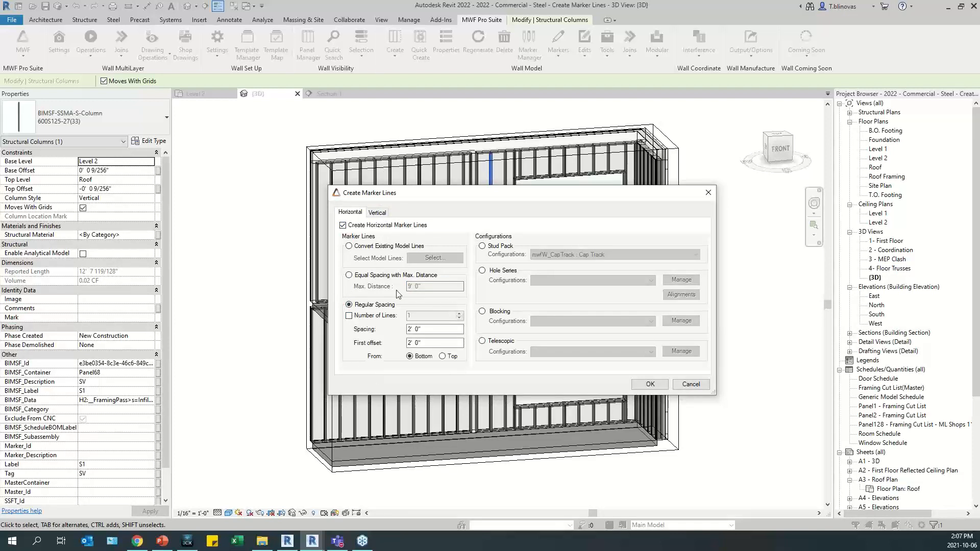
left_click(349, 315)
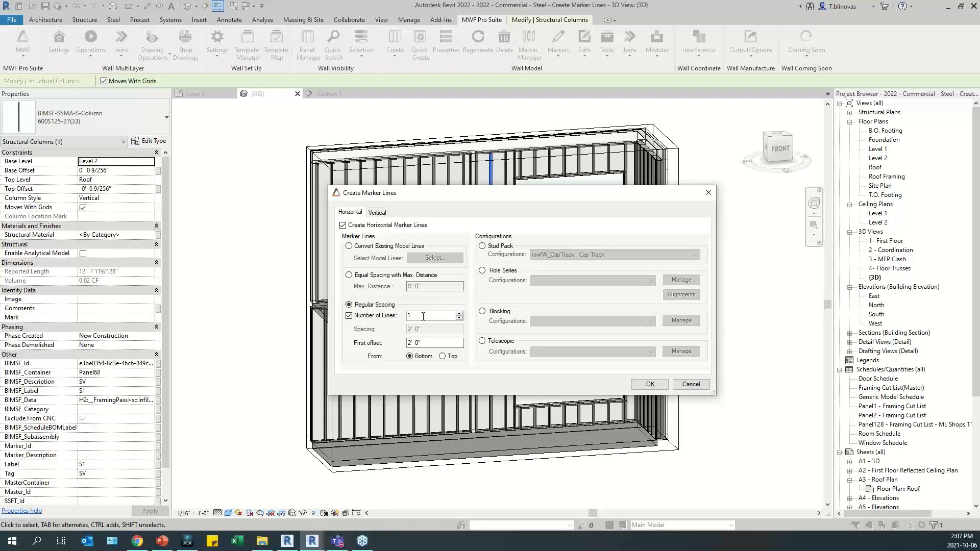
left_click_drag(423, 344, 383, 344)
left_click(450, 356)
Step: Try four marker lines to examine the spacing and first offset values, and return the number of lines to 1
left_click(459, 313)
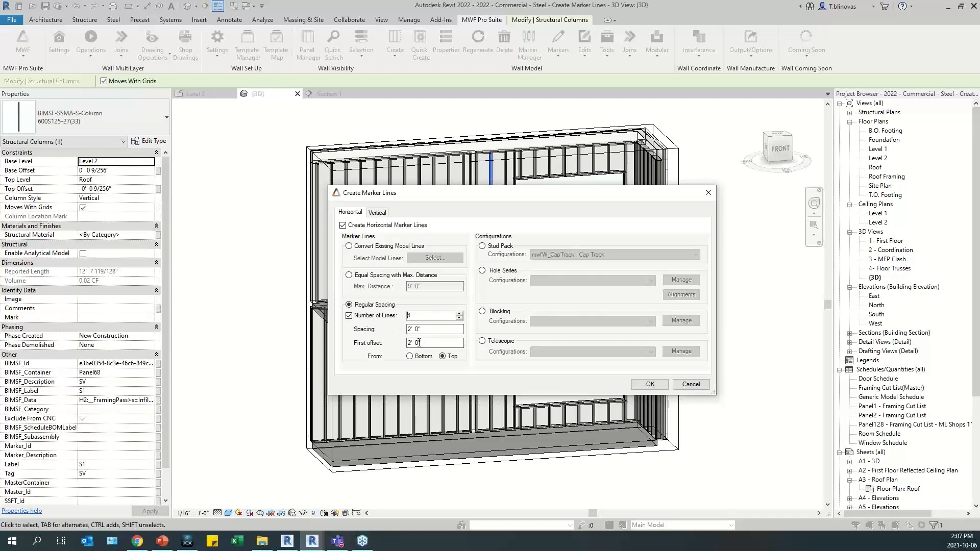
left_click_drag(428, 343, 403, 345)
left_click_drag(434, 331, 386, 333)
left_click(459, 319)
left_click(458, 318)
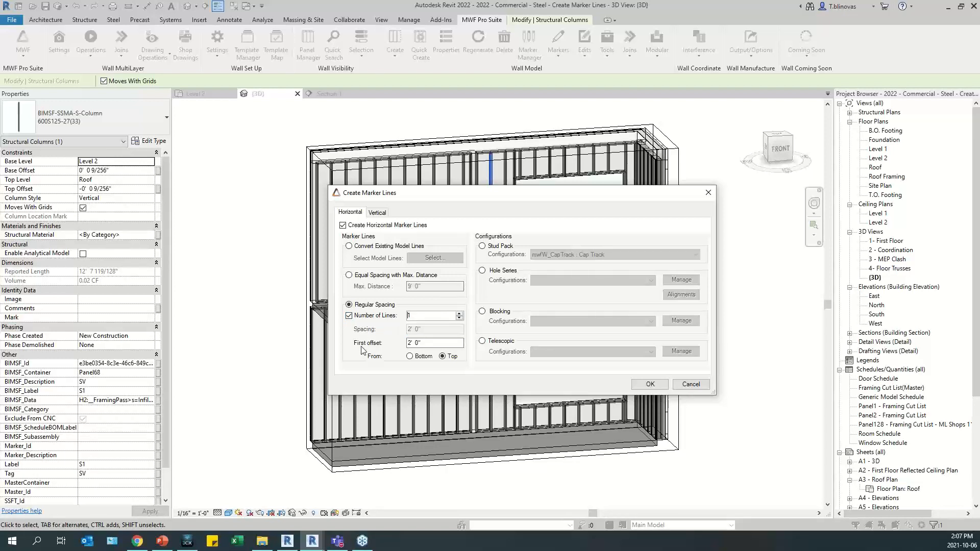
Step: Set the horizontal marker line's first offset to 2' 2" and choose Stud Pack as its configuration
left_click_drag(491, 195, 483, 229)
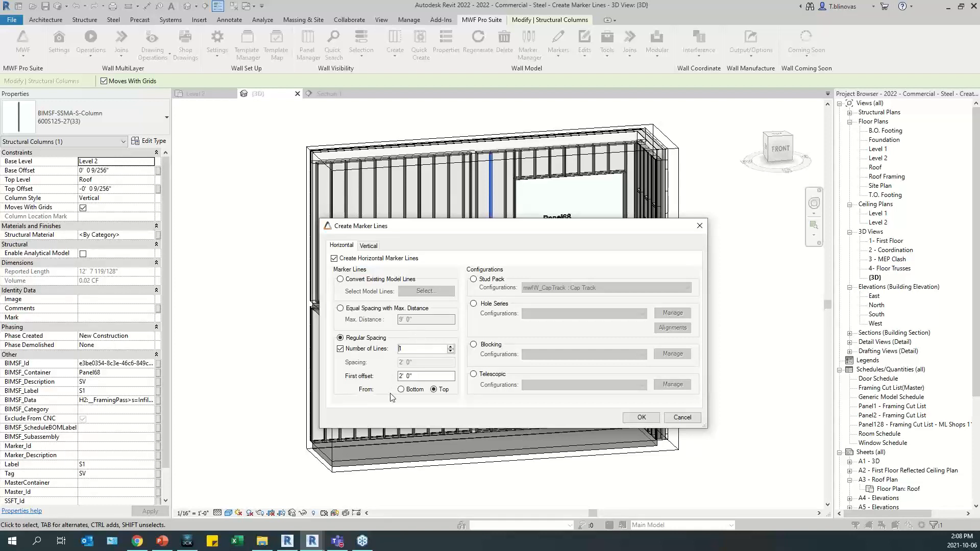
left_click(408, 381)
type("2\"")
left_click_drag(494, 231, 442, 171)
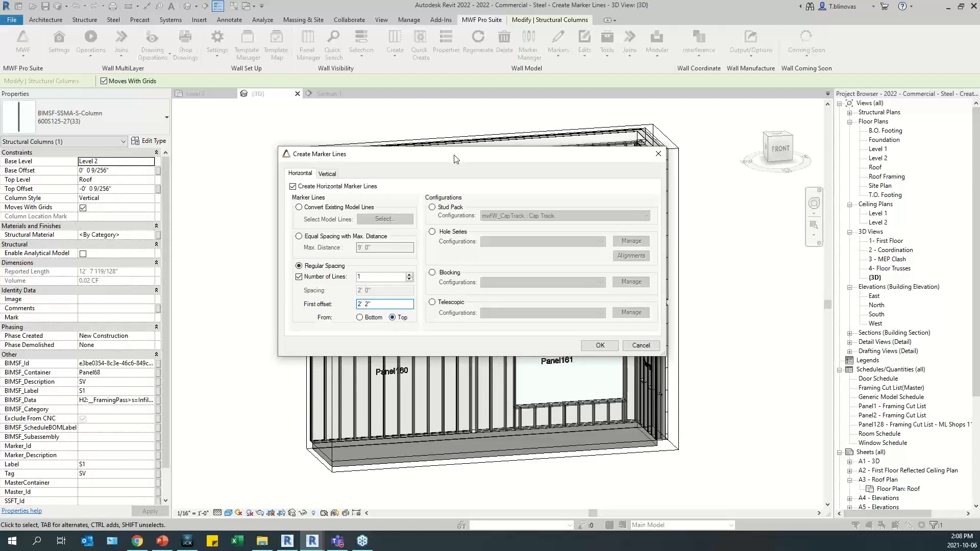
mouse_move(455, 158)
left_mouse_down()
mouse_move(454, 238)
mouse_move(454, 227)
left_mouse_up()
left_click(440, 276)
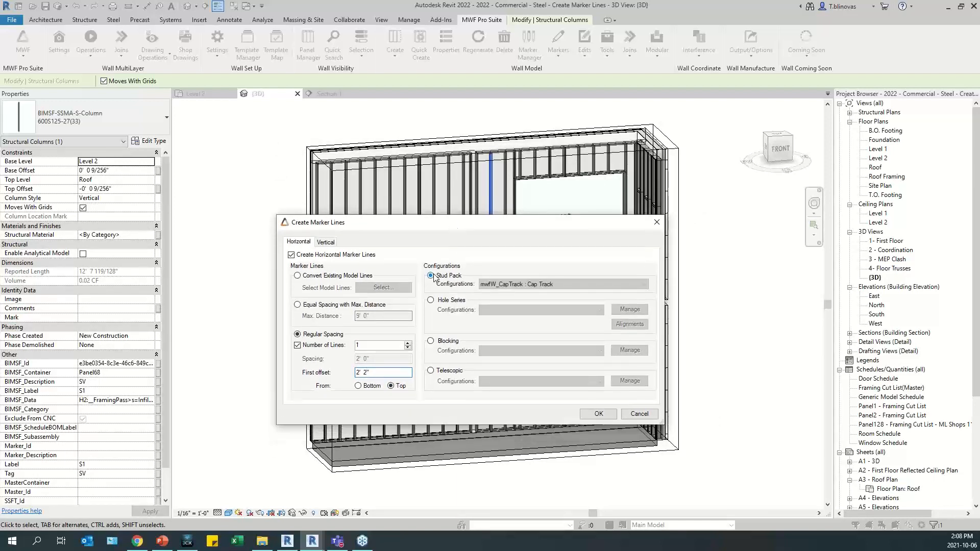
Step: Choose mwfW_CapTrack : Cap Track 02 as the stud pack configuration and create the horizontal marker line
left_click(544, 284)
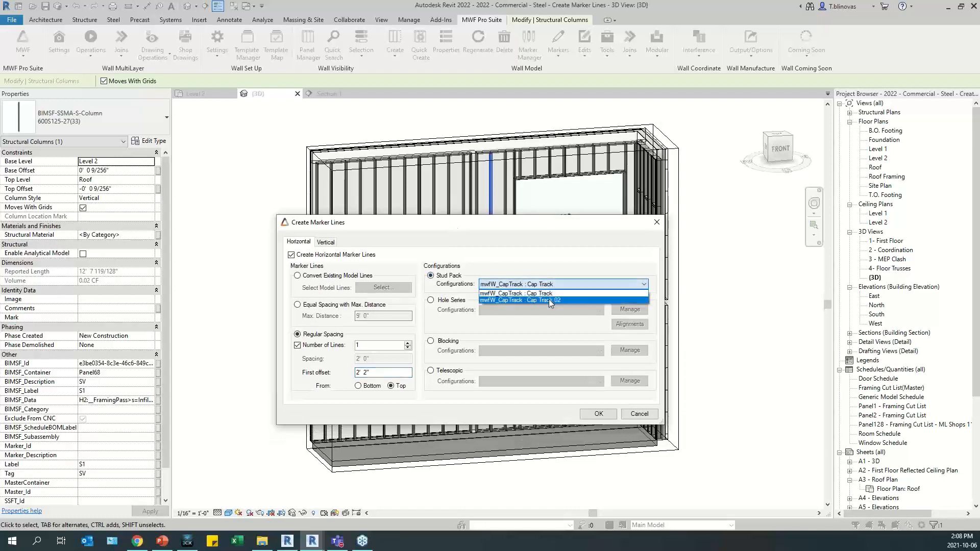
left_click(550, 300)
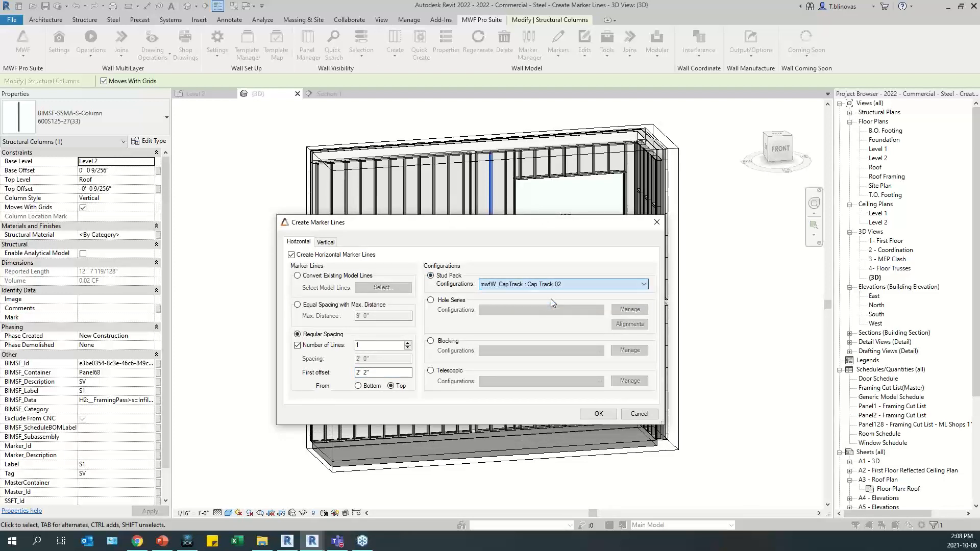
left_click(599, 414)
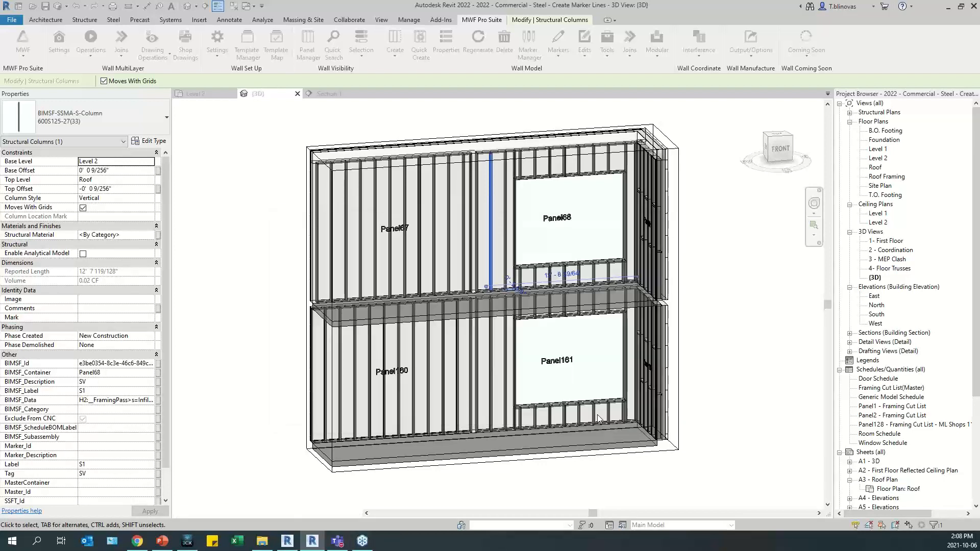
Step: Regenerate Panel68's framing from one of its studs above the opening
scroll(549, 188, "down", 1)
scroll(549, 188, "up", 4)
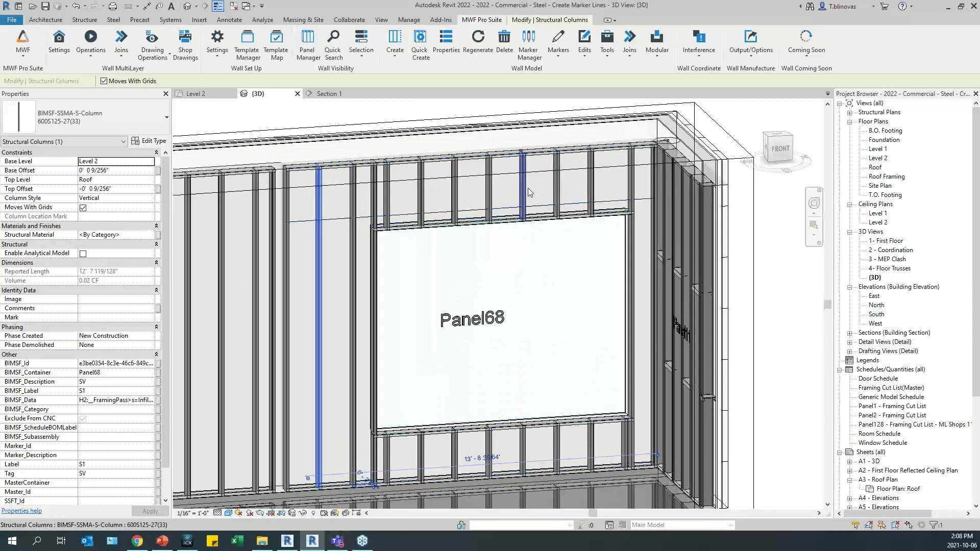
left_click(525, 193)
left_click(481, 38)
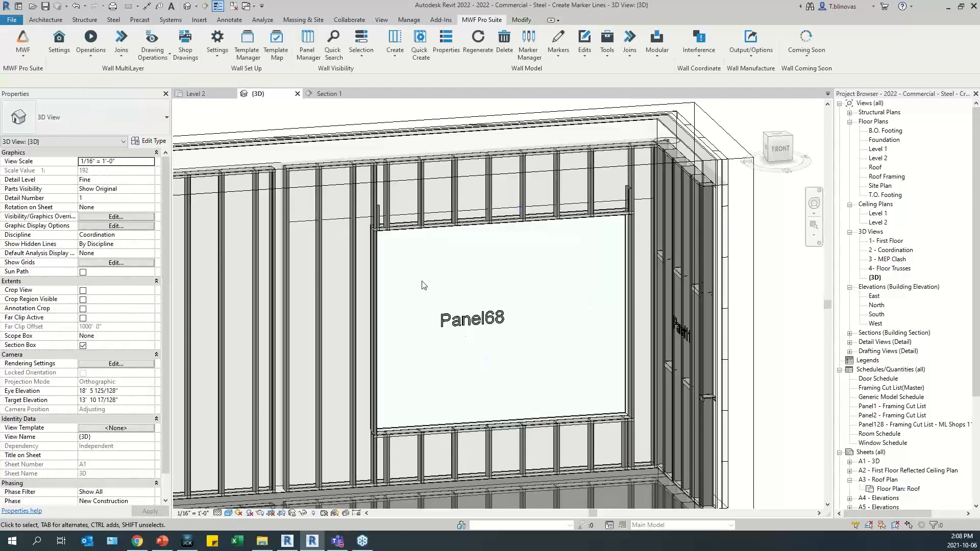
Step: Examine the short stud at the upper corner of Panel68's opening in the 3D view and in Section 1
scroll(396, 207, "up", 6)
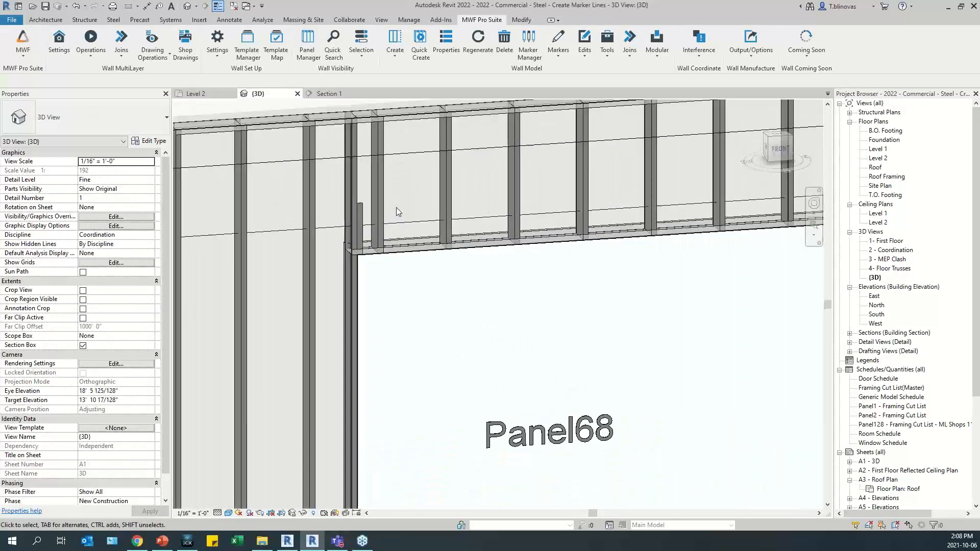
middle_click_drag(379, 252, 283, 295)
scroll(283, 295, "up", 3)
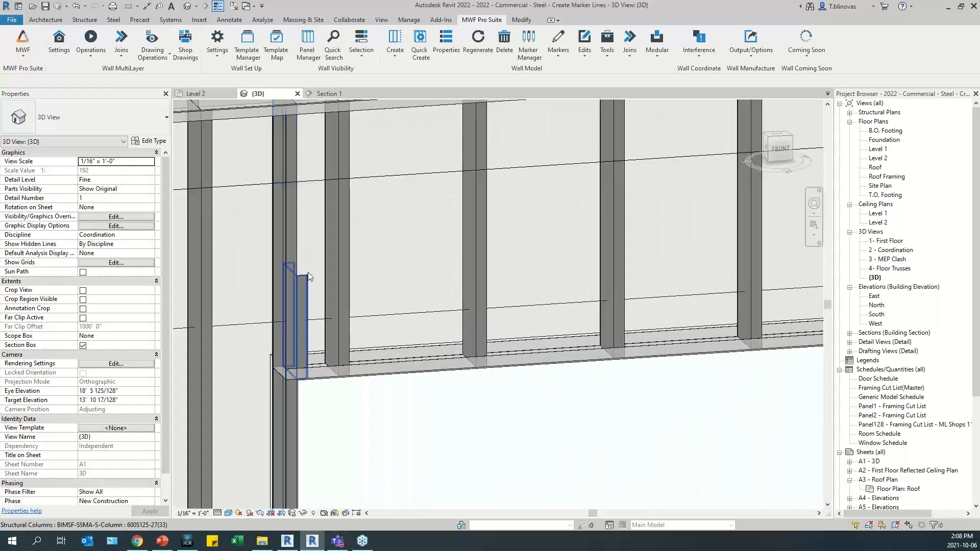
middle_click_drag(317, 308, 282, 320, "shift")
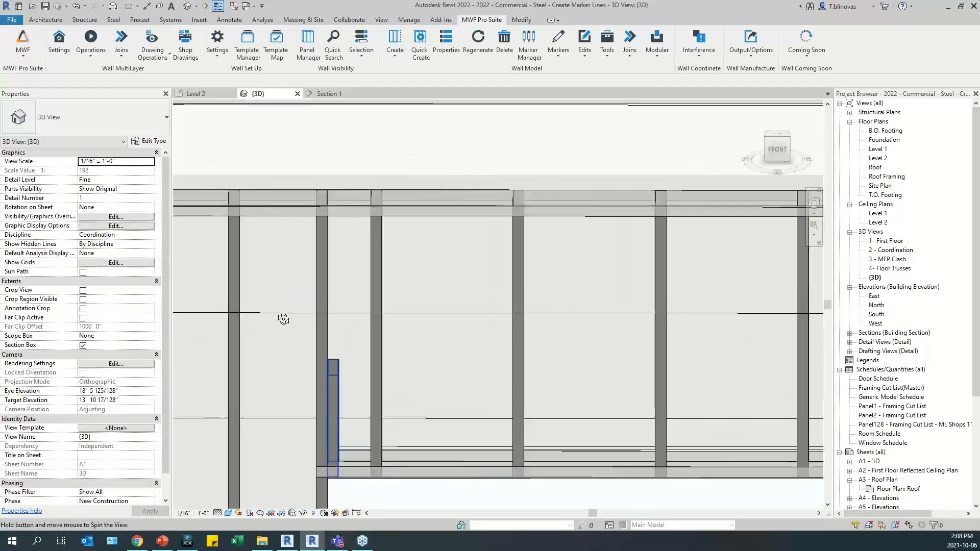
left_click(328, 97)
scroll(477, 200, "up", 6)
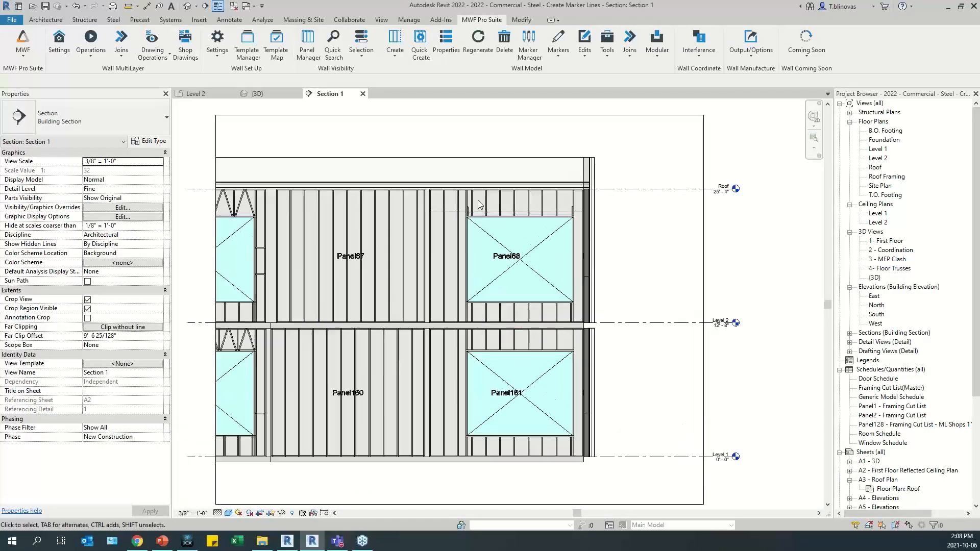
middle_click_drag(492, 218, 462, 284)
scroll(363, 265, "up", 4)
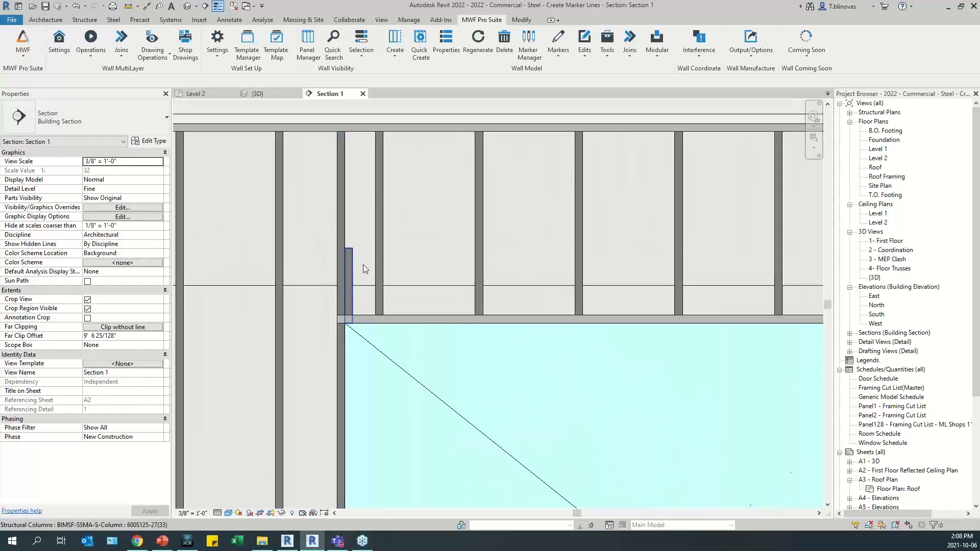
Step: Inspect the full-height studs and short studs on both sides of Panel68's opening in Section 1
left_click(343, 249)
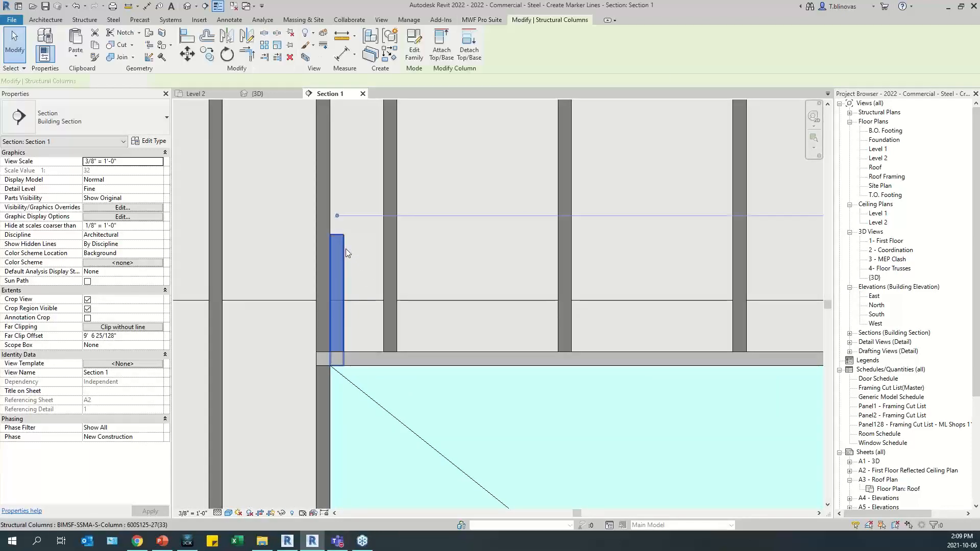
left_click(326, 202)
scroll(324, 245, "down", 5)
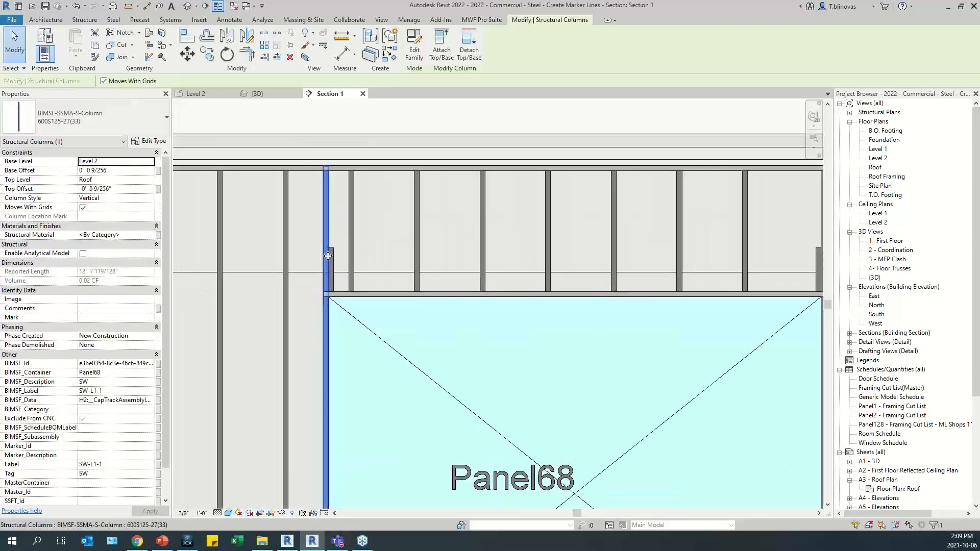
scroll(621, 253, "up", 4)
scroll(621, 253, "up", 2)
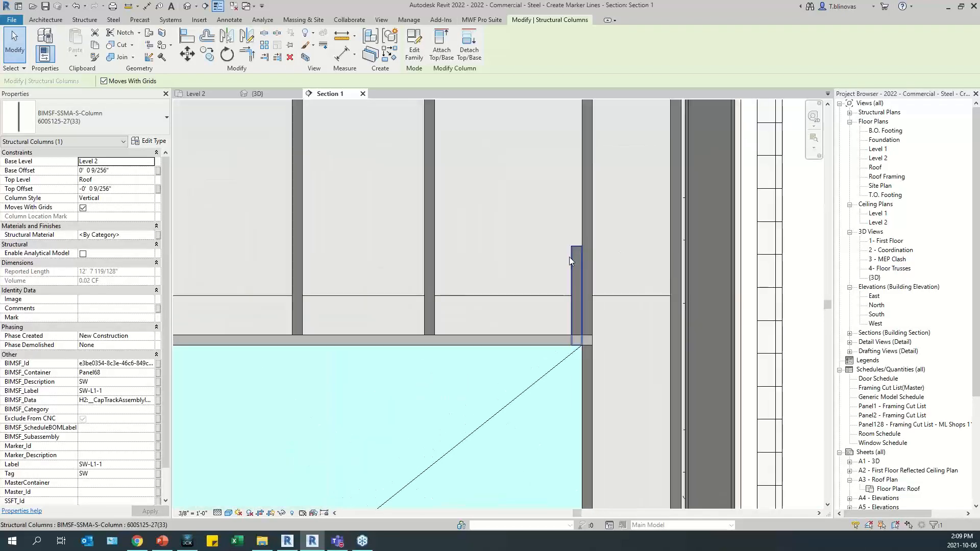
left_click(588, 232)
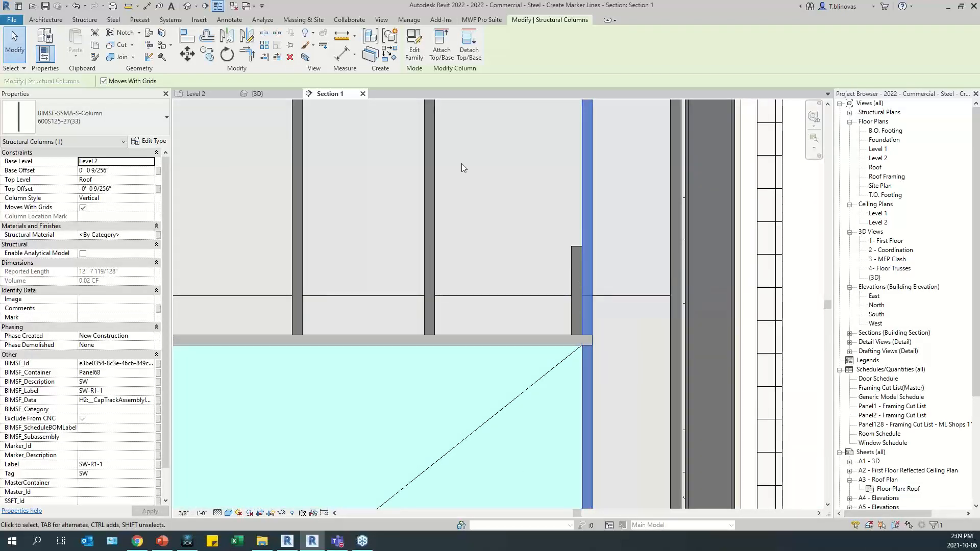
Step: Examine in the 3D view how the short stud, full-height stud and marker line meet at the corner end of Panel68's opening
left_click(271, 98)
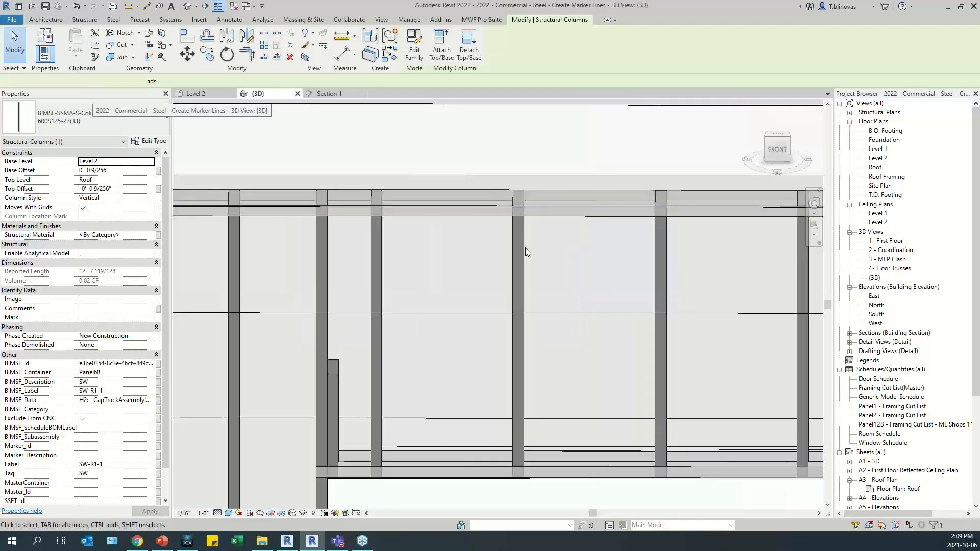
scroll(525, 247, "up", 5)
middle_click_drag(439, 335, 520, 365, "shift")
middle_click_drag(636, 398, 315, 371)
scroll(315, 372, "up", 1)
scroll(526, 273, "up", 1)
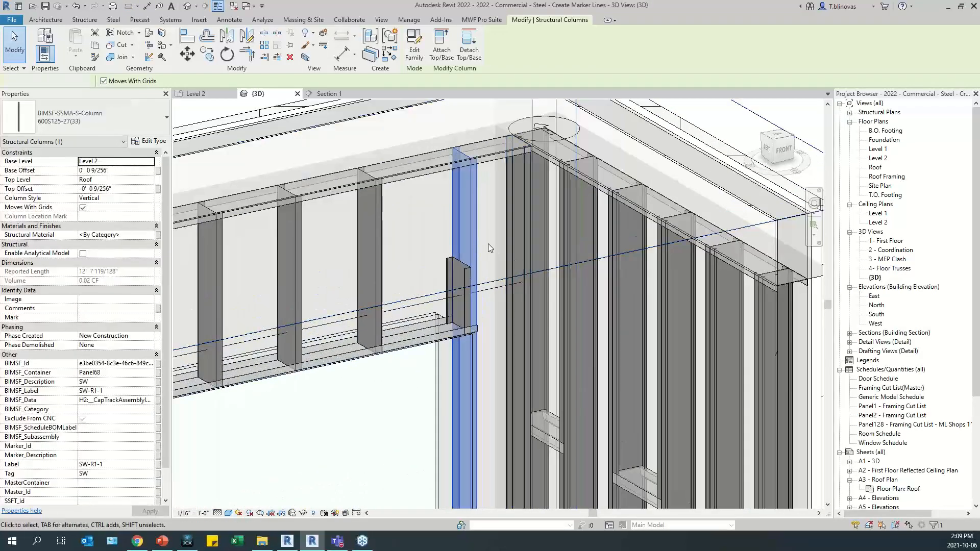
left_click(488, 244)
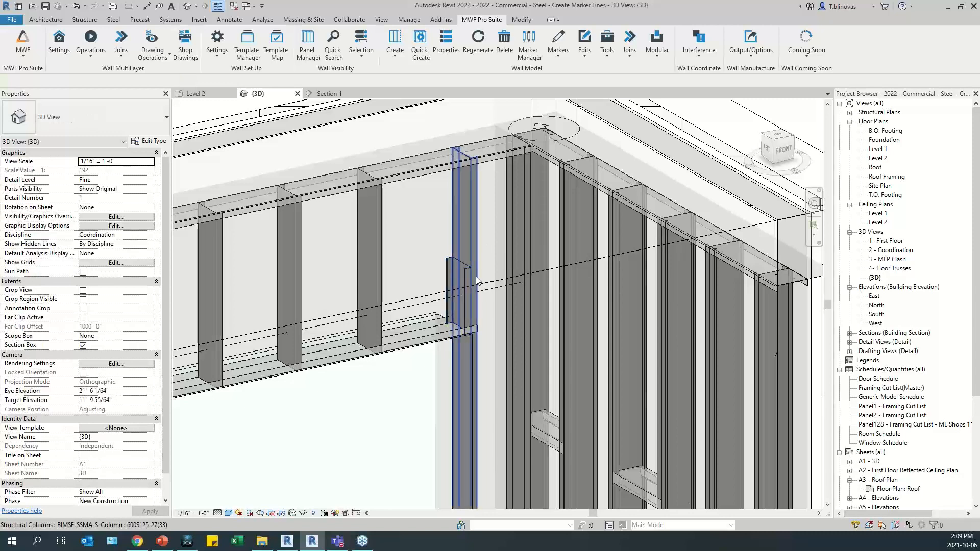
left_click(431, 303)
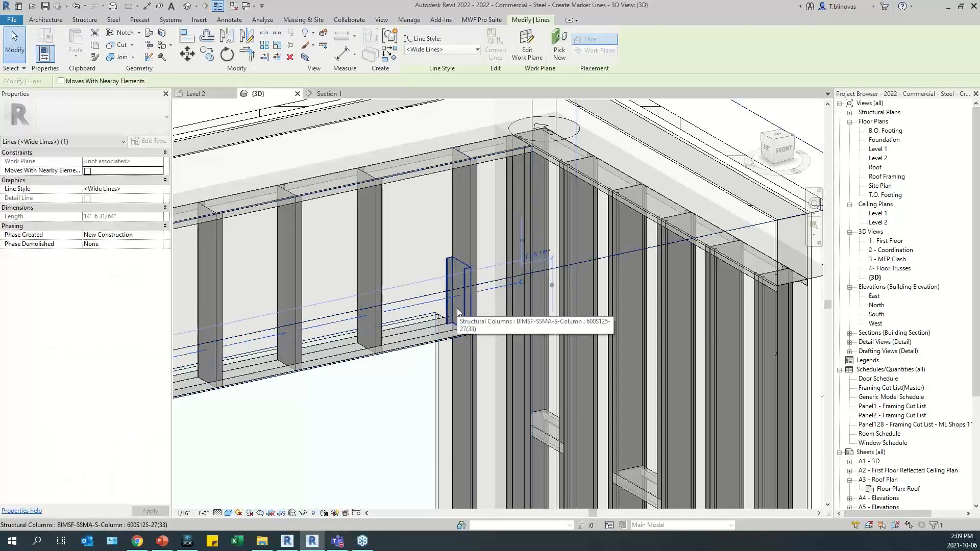
scroll(459, 308, "up", 2)
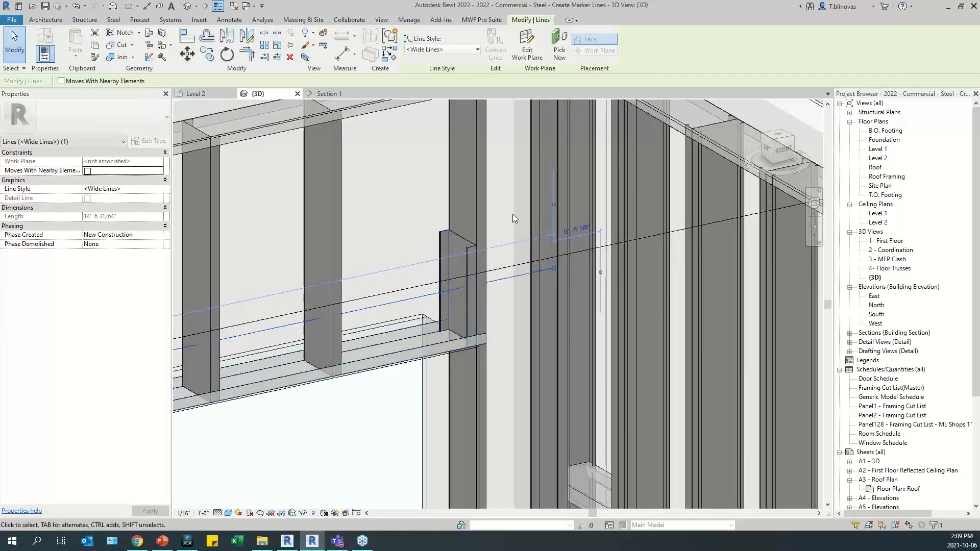
scroll(513, 216, "down", 3)
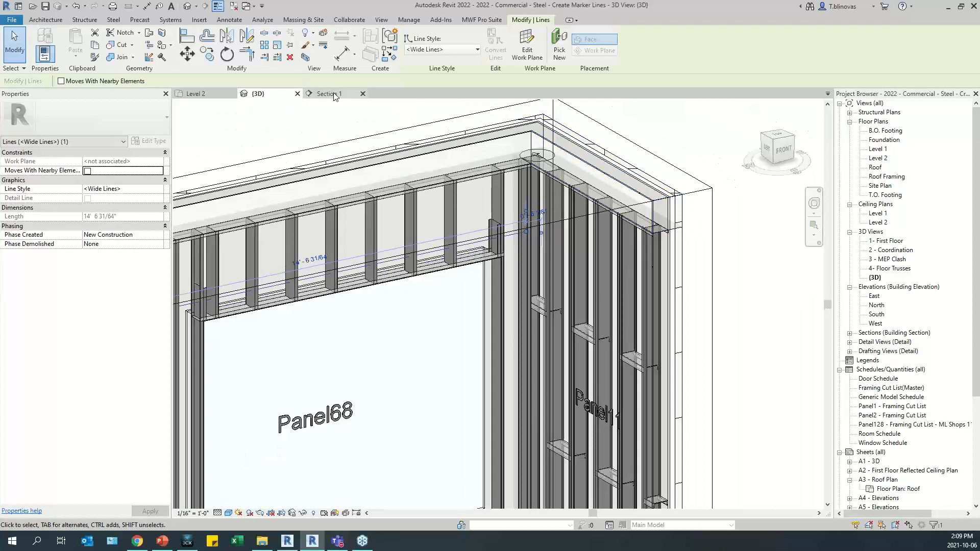
Step: In Section 1, move Panel68's horizontal marker line up to about 1' 10 3/8" below the top of the panel
left_click(336, 94)
scroll(687, 265, "down", 5)
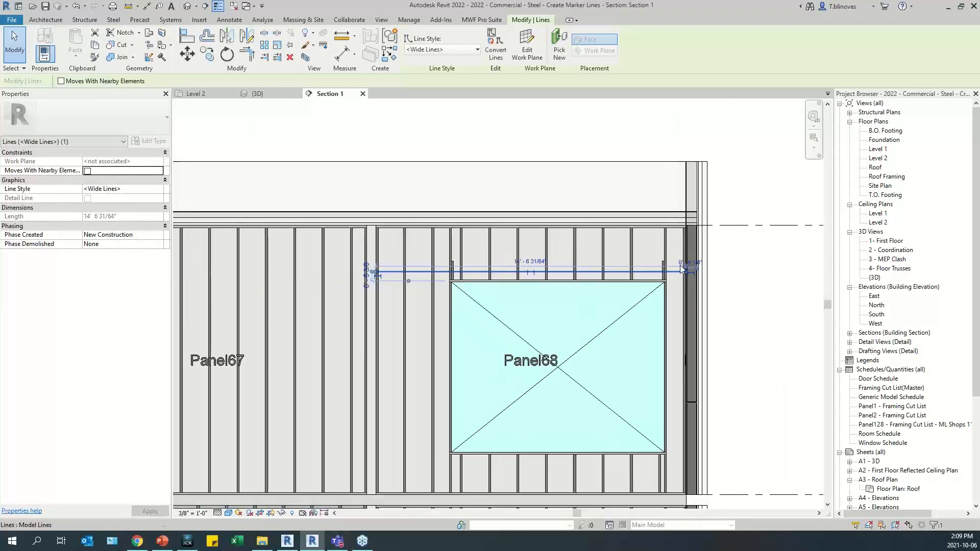
middle_click_drag(546, 285, 474, 253)
scroll(410, 248, "up", 3)
left_click(314, 267)
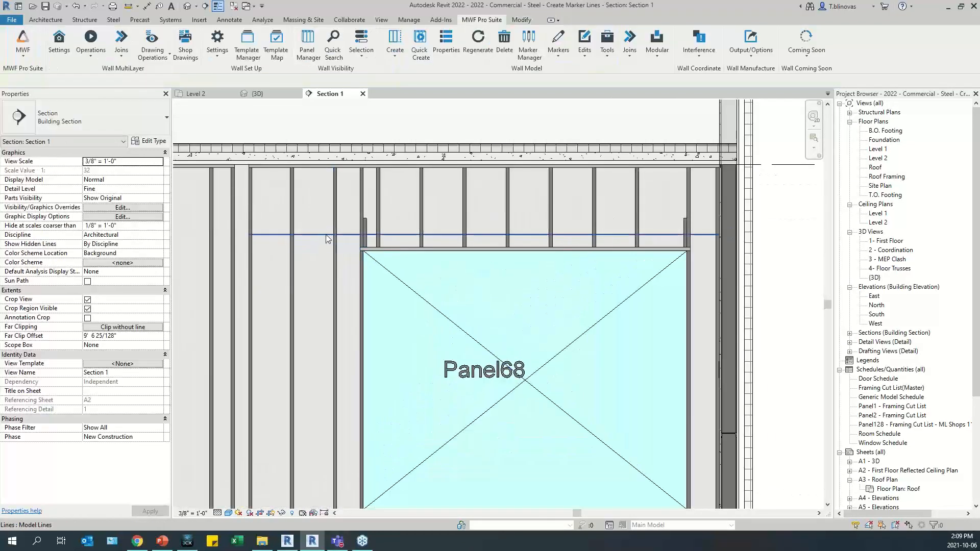
left_click(326, 236)
left_click_drag(327, 236, 325, 227)
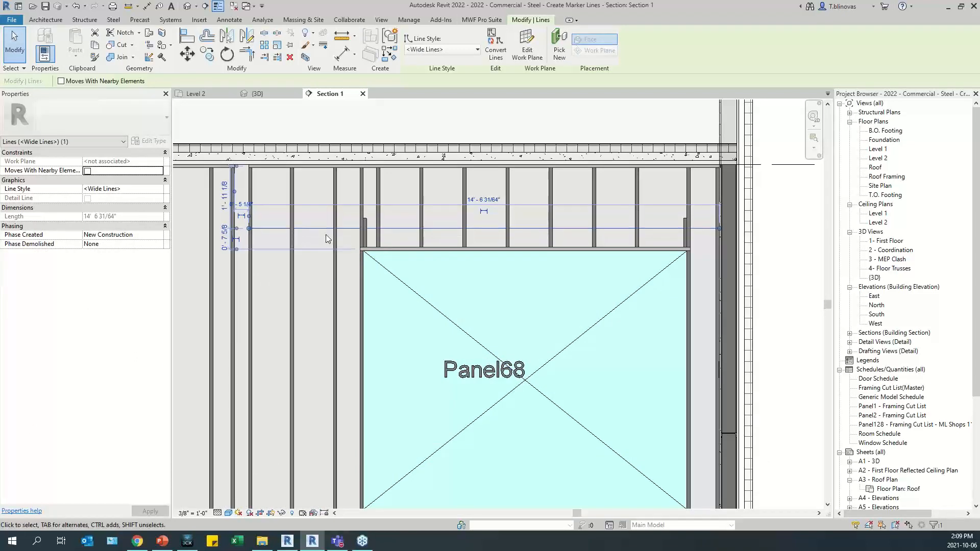
Step: Regenerate Panel68 from one of its studs to update the cap track framing to the moved marker line
left_click(488, 20)
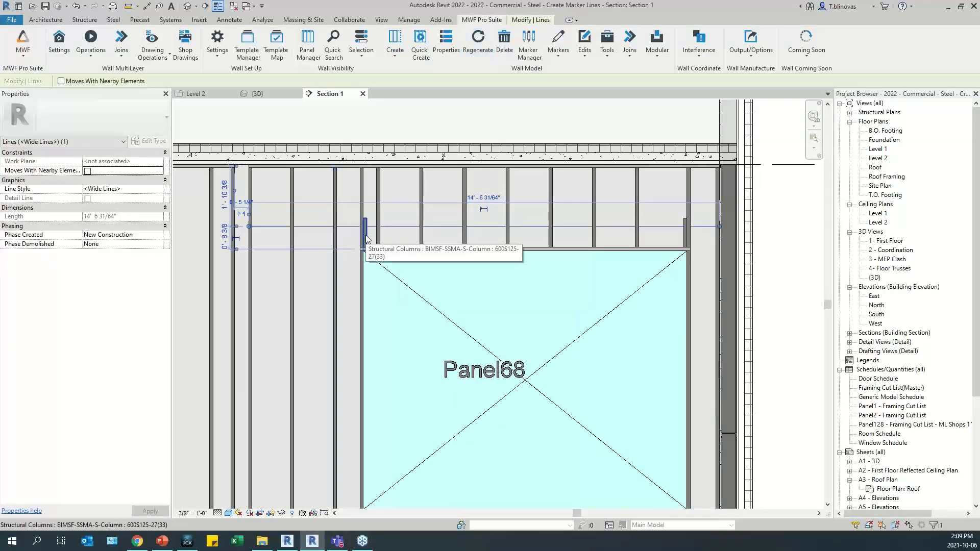
left_click(422, 207)
left_click(474, 20)
left_click(478, 40)
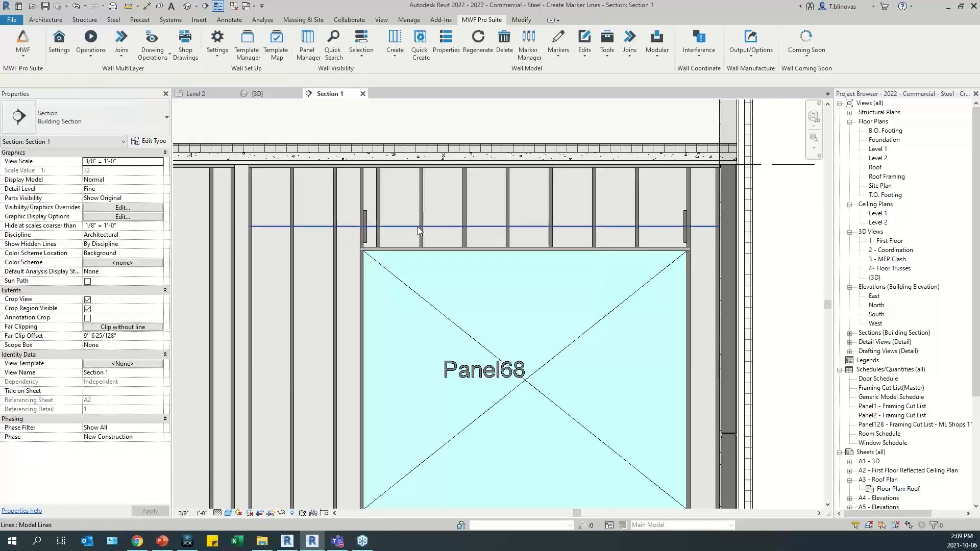
Step: Open the MWF properties of Panel68's horizontal marker line
scroll(412, 227, "down", 4)
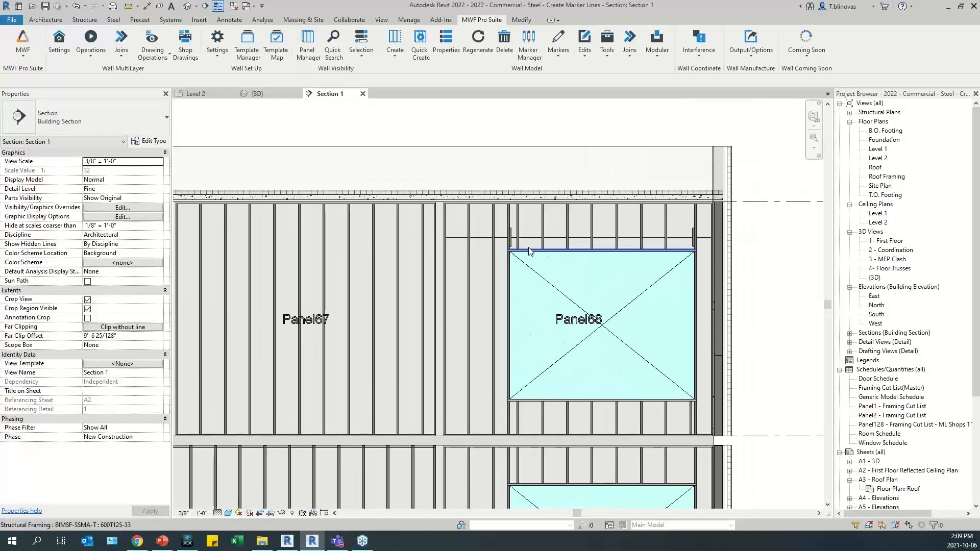
middle_click_drag(562, 235, 494, 239)
scroll(631, 238, "up", 3)
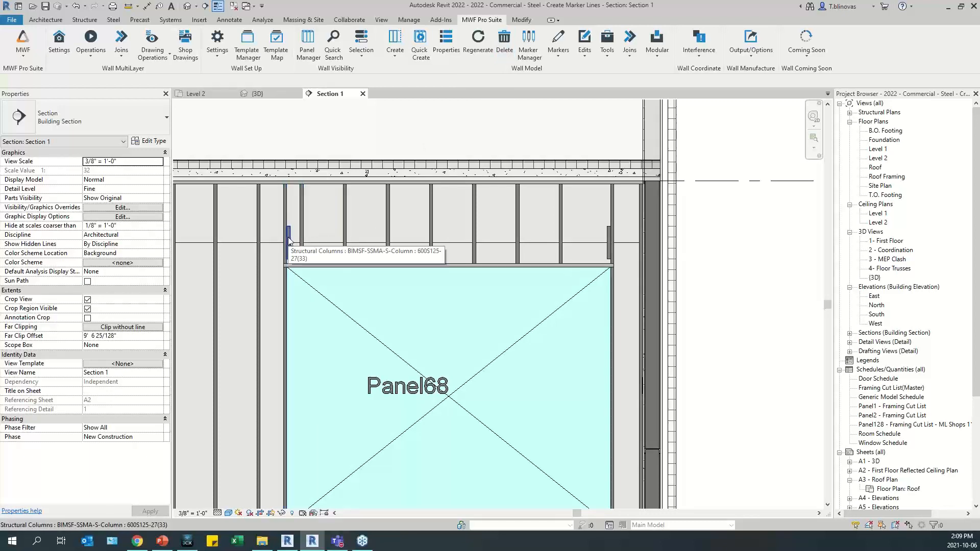
middle_click_drag(380, 258, 421, 274)
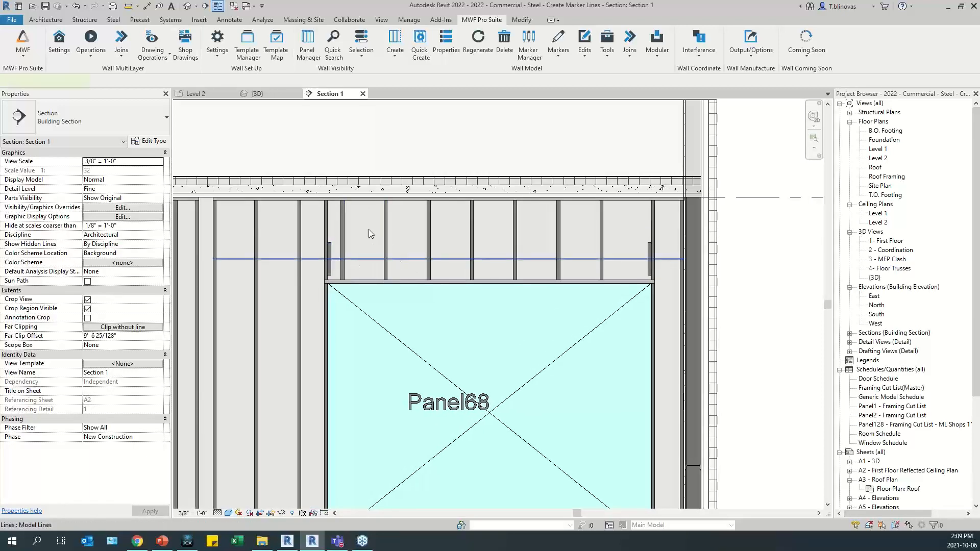
left_click(369, 259)
left_click(483, 21)
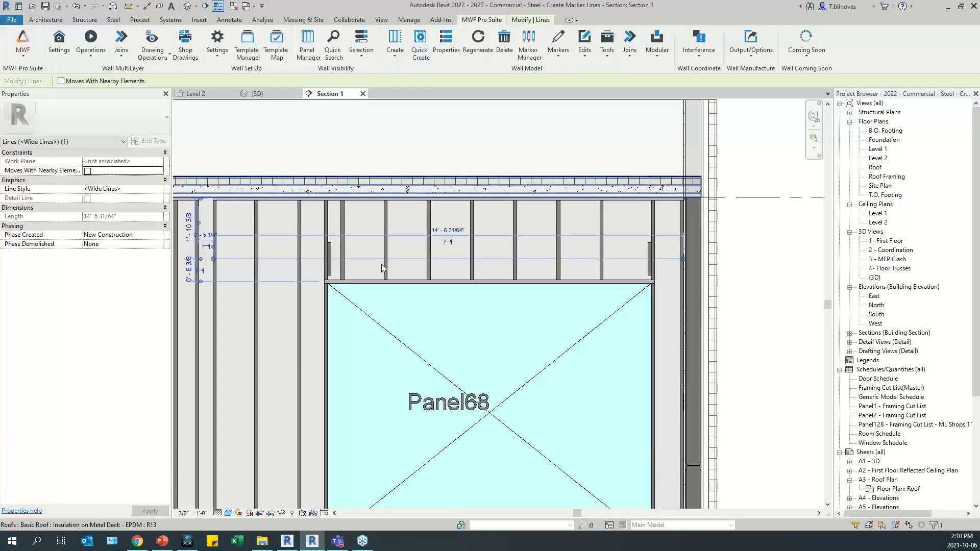
left_click(447, 42)
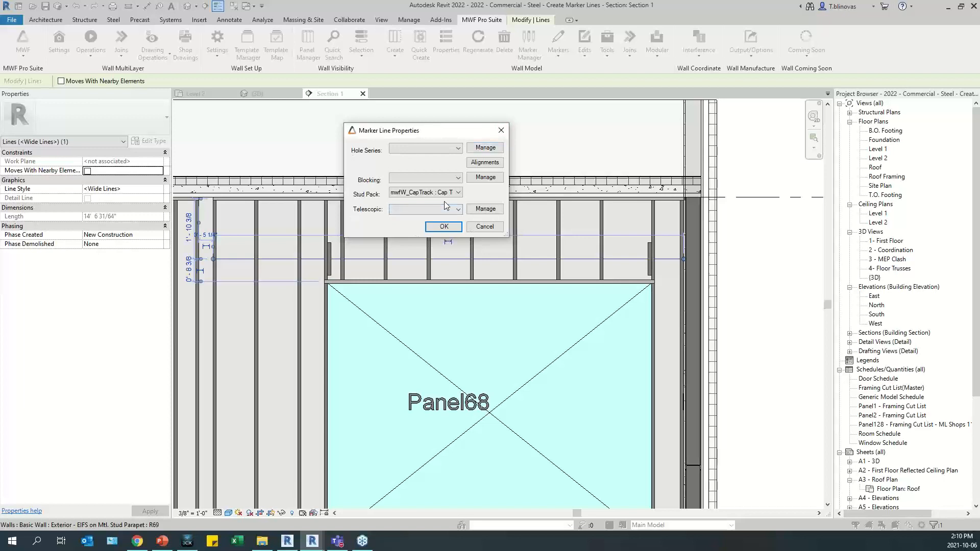
Step: Enlarge the Marker Line Properties dialog, review the available Stud Pack configurations and close it without applying changes
left_click_drag(507, 235, 567, 244)
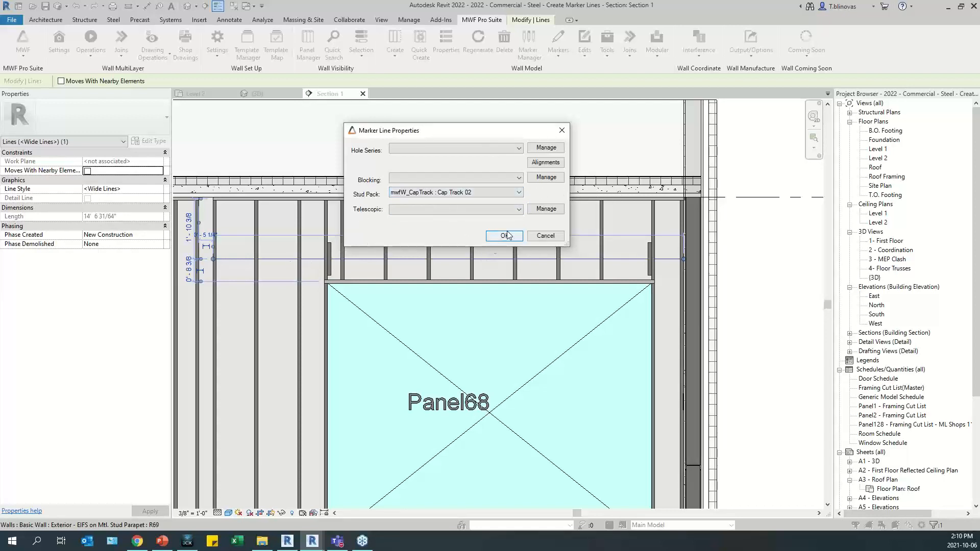
left_click(508, 193)
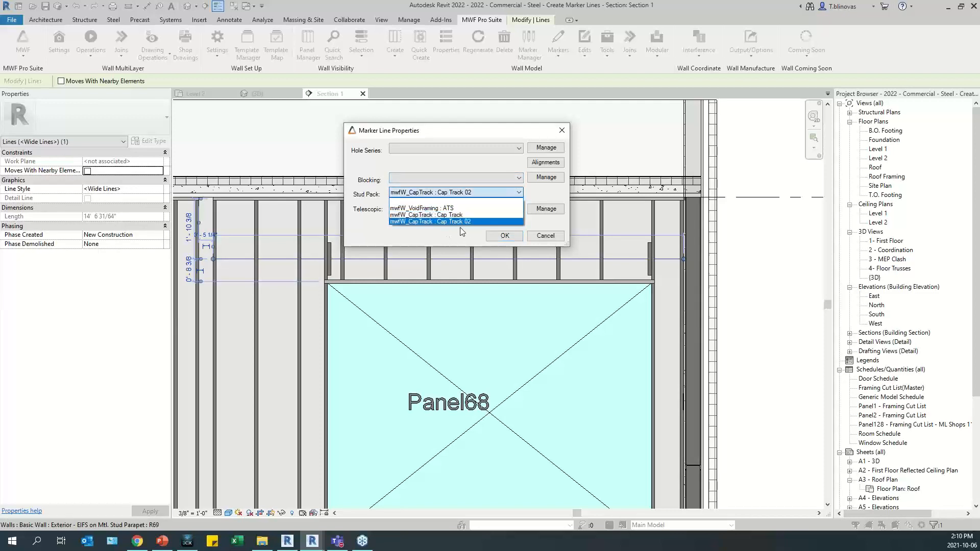
left_click(462, 221)
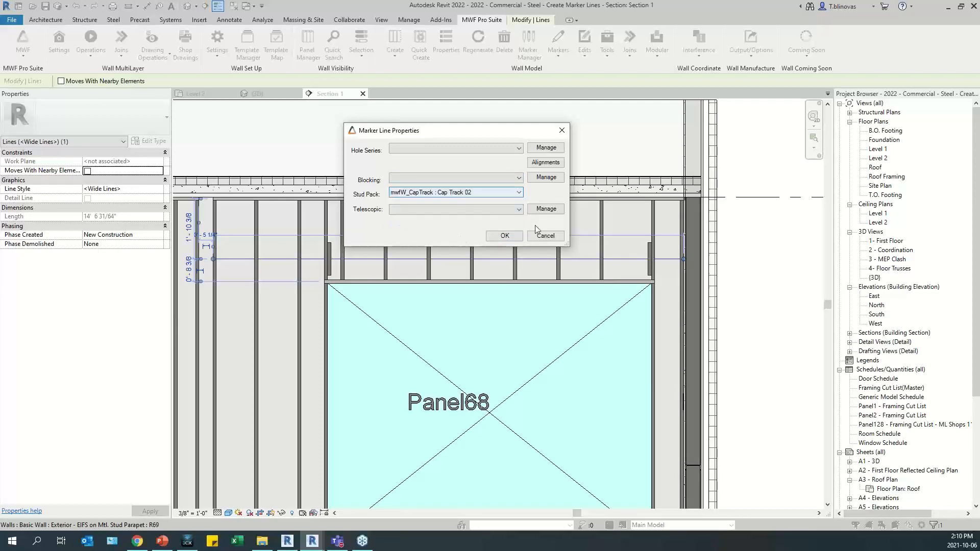
left_click(546, 237)
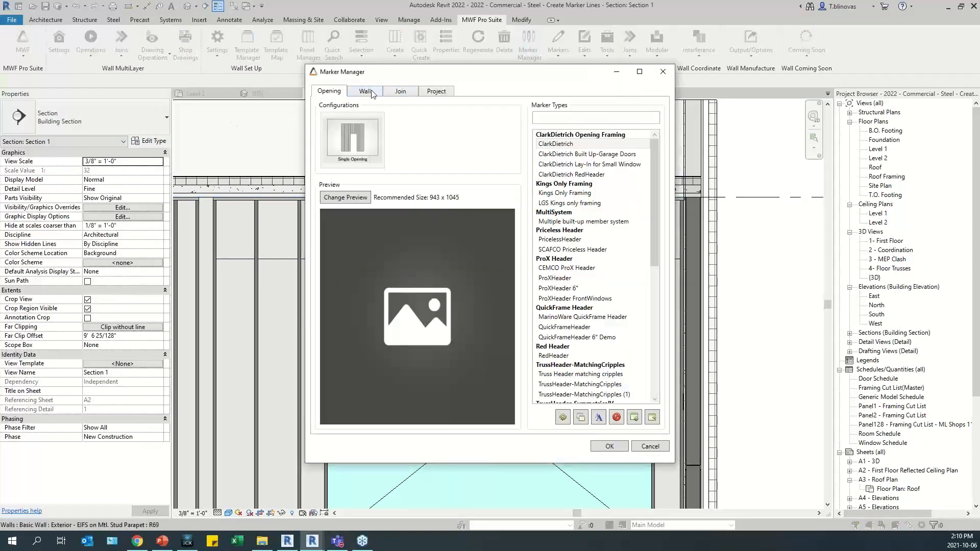
Step: Include CR : Cripple alongside the king studs as crossing members of the Cap Track 02 wall marker type and regenerate Panel68
left_click(372, 93)
left_click(349, 214)
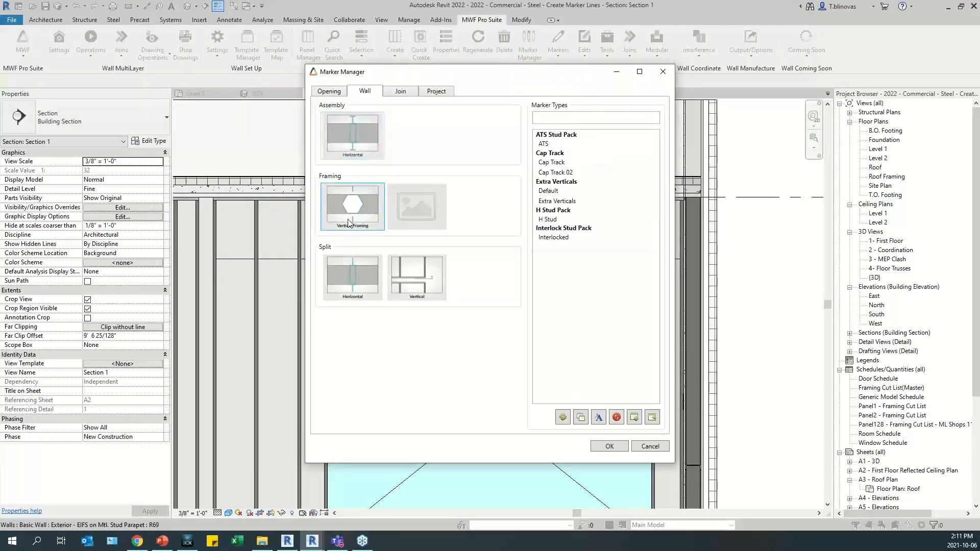
double_click(552, 175)
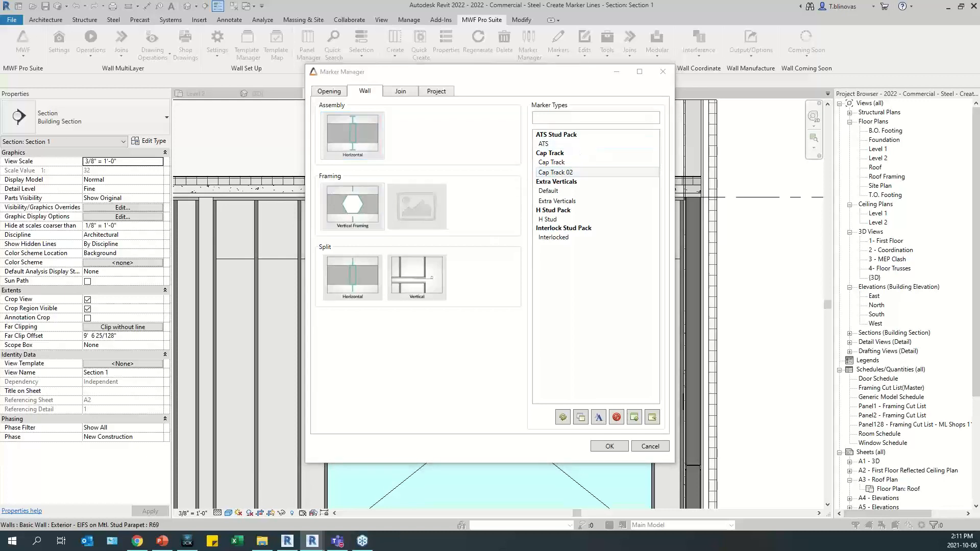
left_click_drag(306, 340, 310, 337)
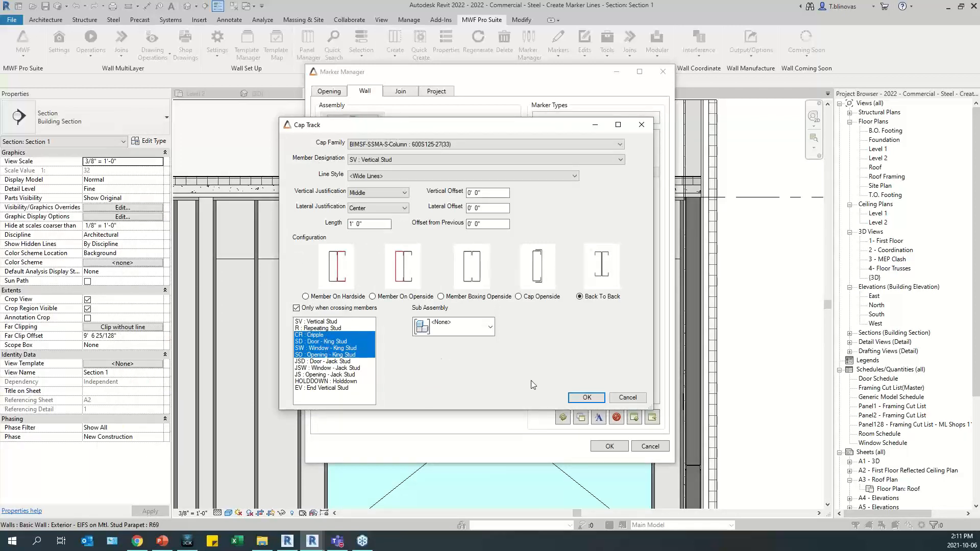
left_click(588, 398)
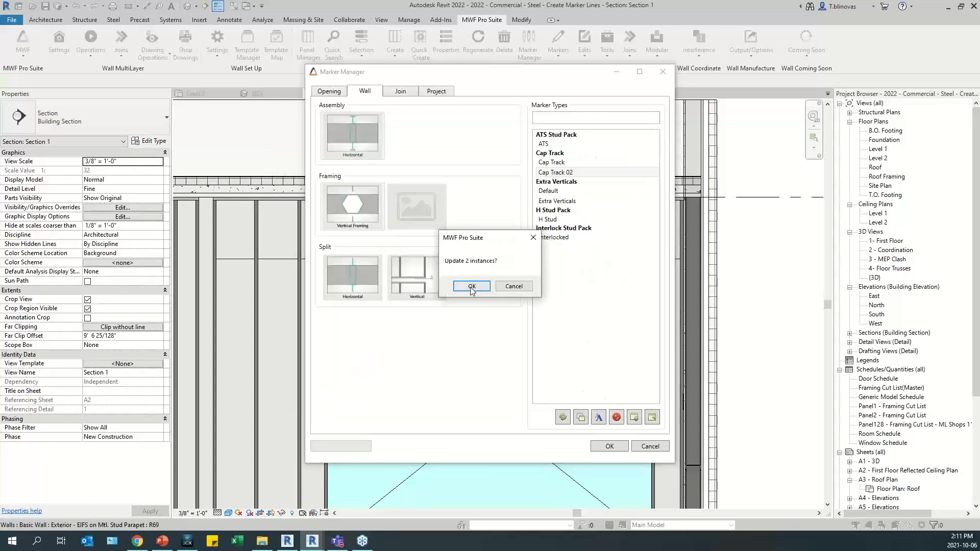
left_click(471, 287)
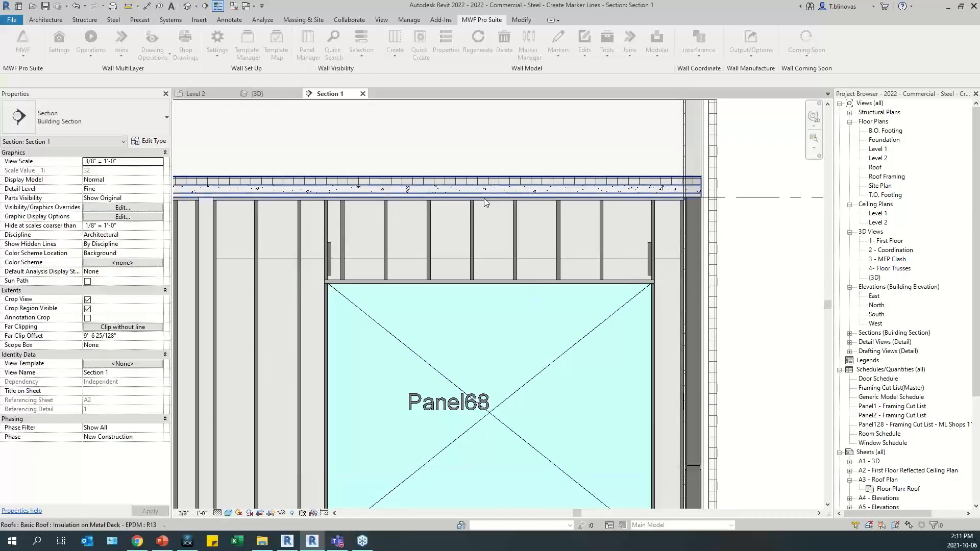
left_click(472, 229)
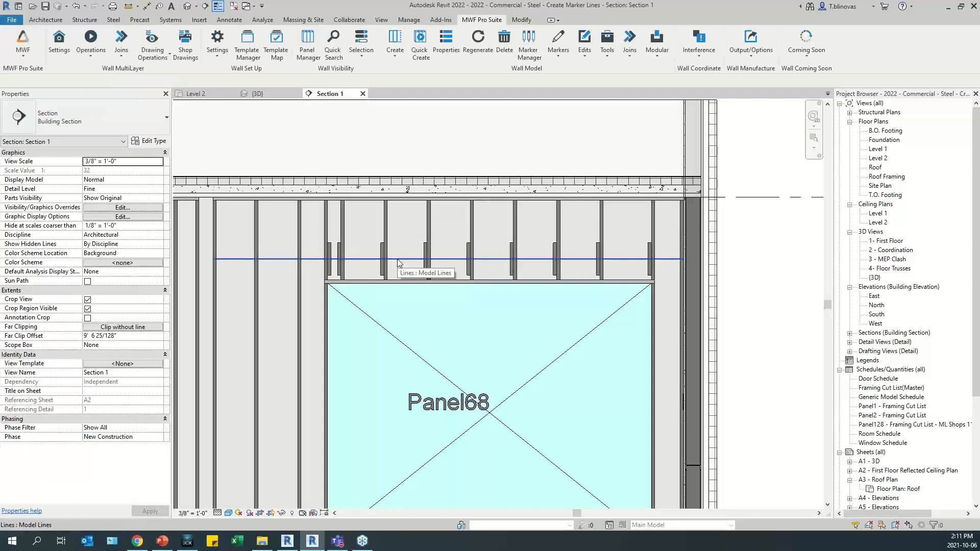
Step: Start Create Marker Lines from a Panel67 stud and enable horizontal marker lines with equal spacing at a maximum distance of 4' 0"
scroll(403, 263, "down", 1)
scroll(544, 225, "down", 1)
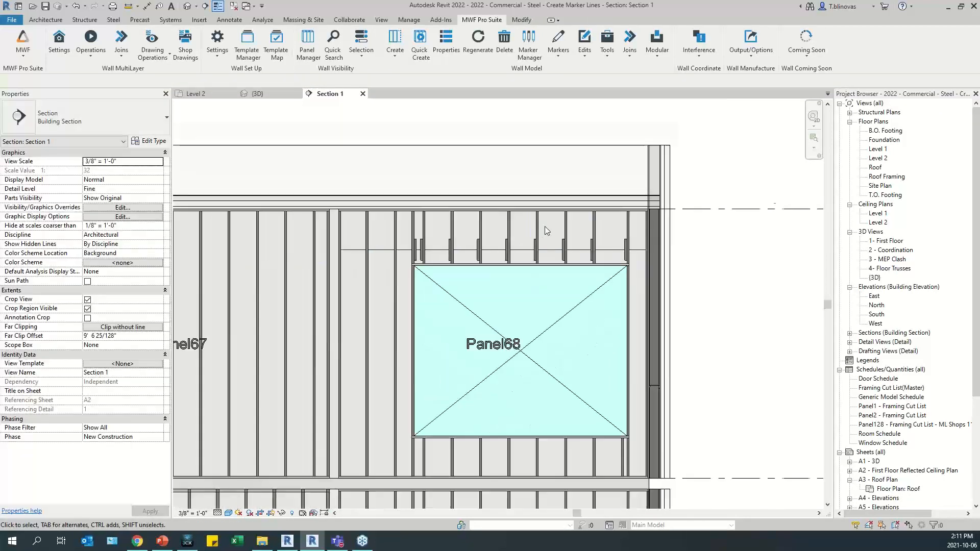
scroll(545, 226, "down", 2)
middle_click_drag(366, 313, 421, 330)
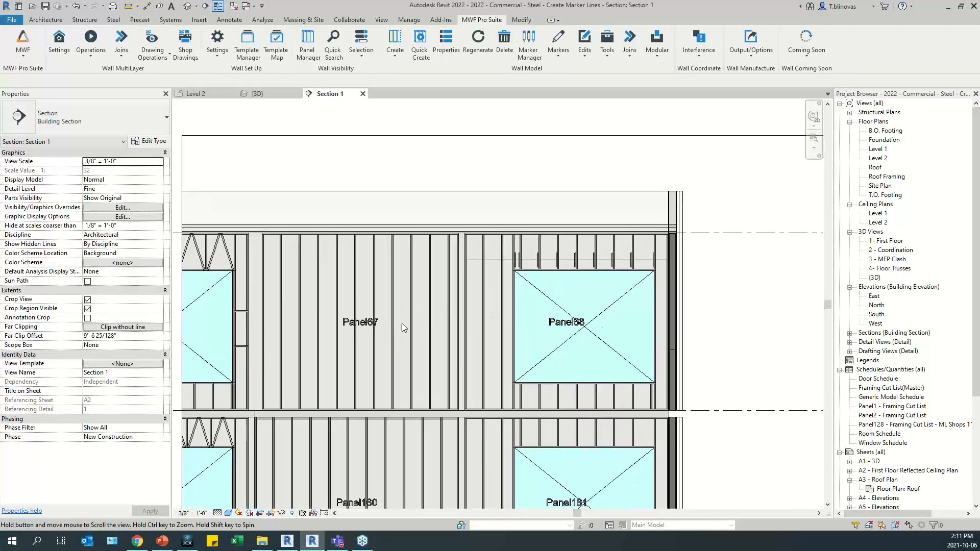
left_click(412, 332)
scroll(415, 335, "up", 2)
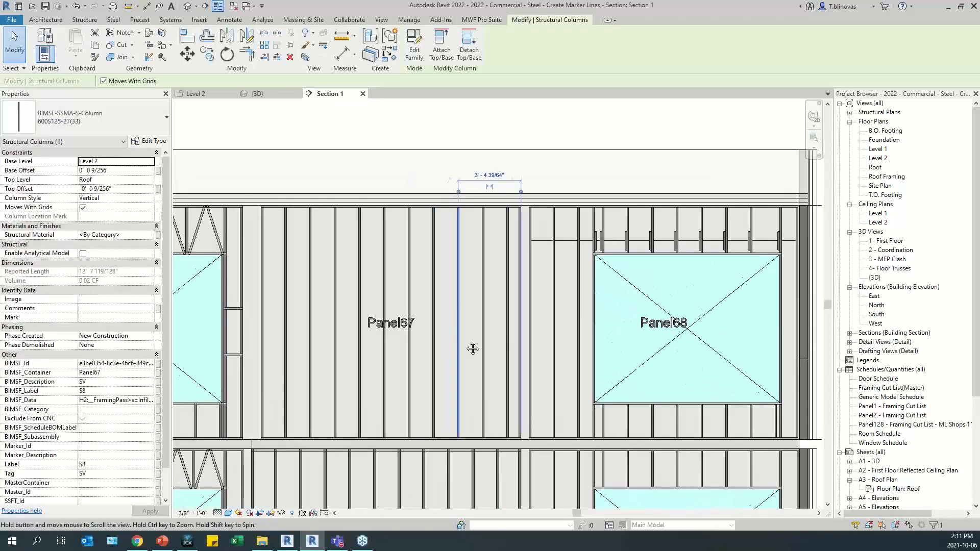
middle_click_drag(473, 349, 475, 349)
left_click(484, 21)
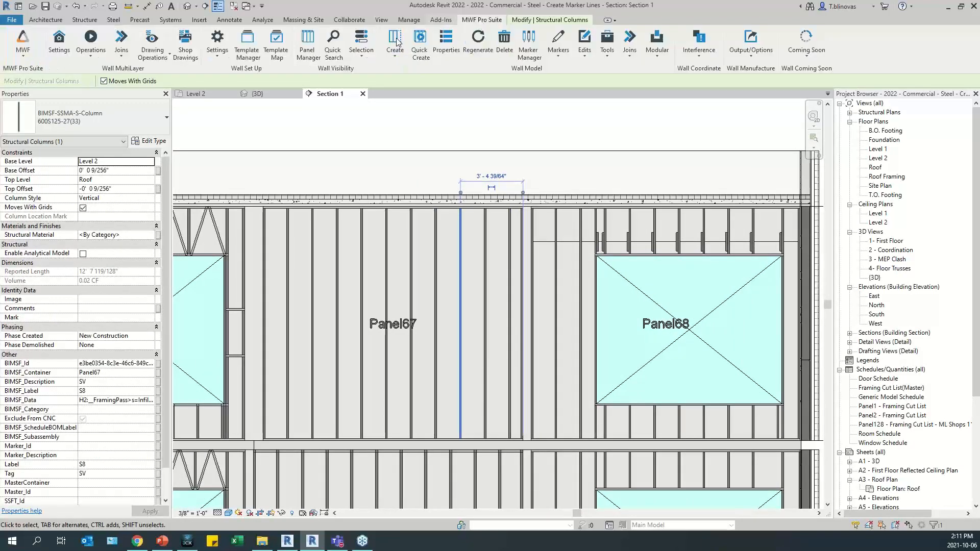
left_click(558, 49)
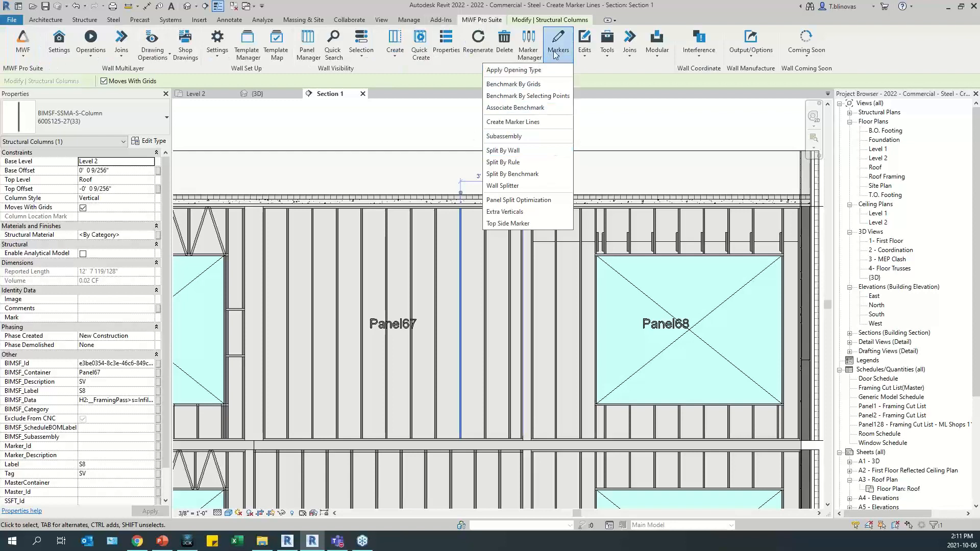
left_click(513, 121)
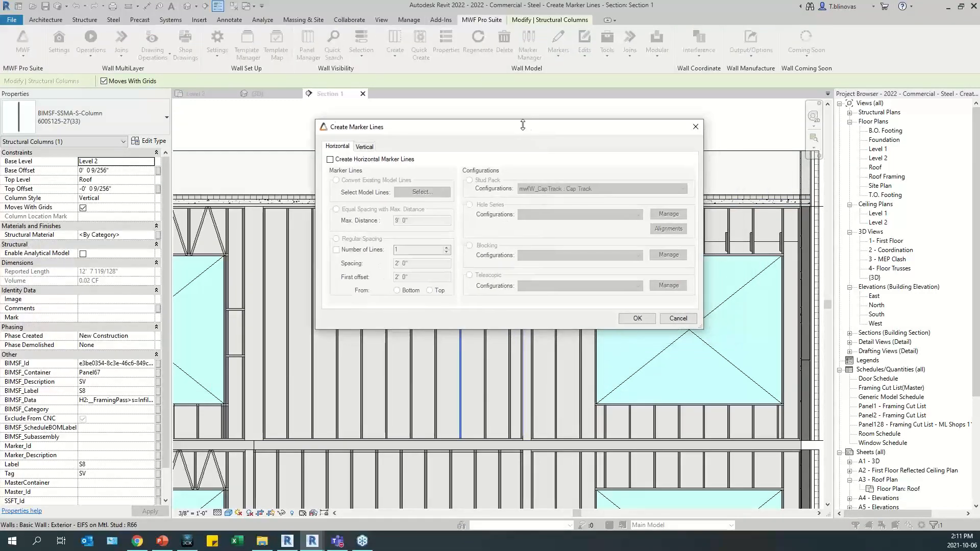
left_click(330, 160)
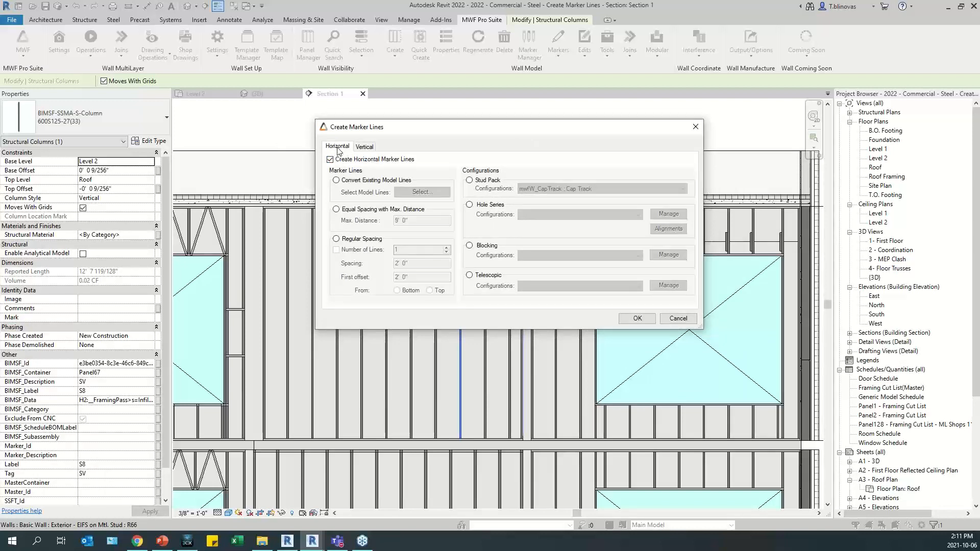
left_click(336, 210)
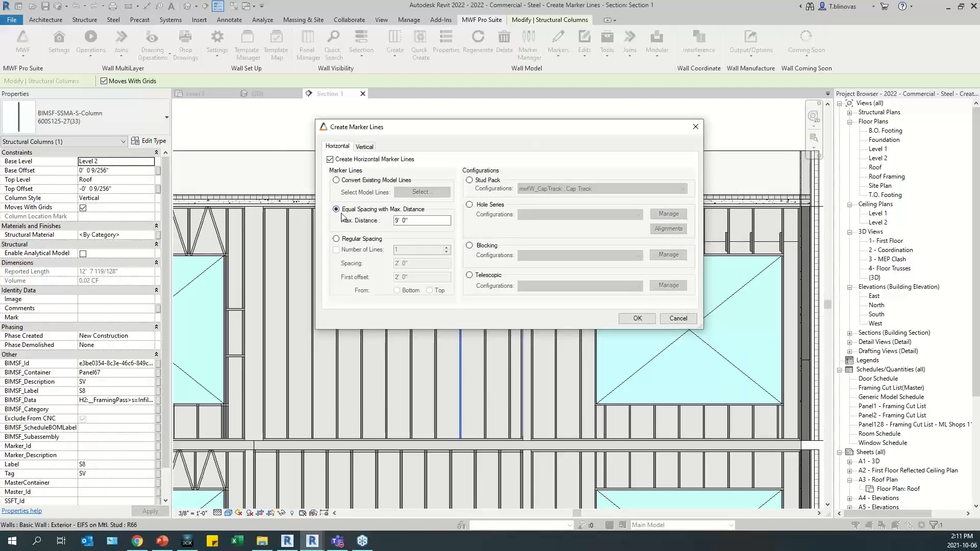
double_click(396, 220)
type("4")
Step: Assign the 1" Round Hole configuration from Hole Series to Panel67's horizontal marker lines
left_click(468, 206)
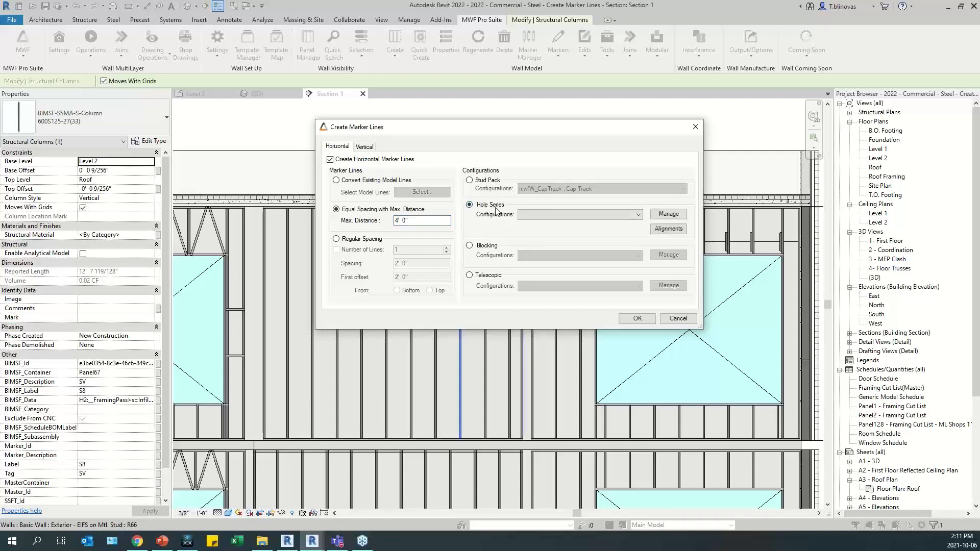
left_click(638, 214)
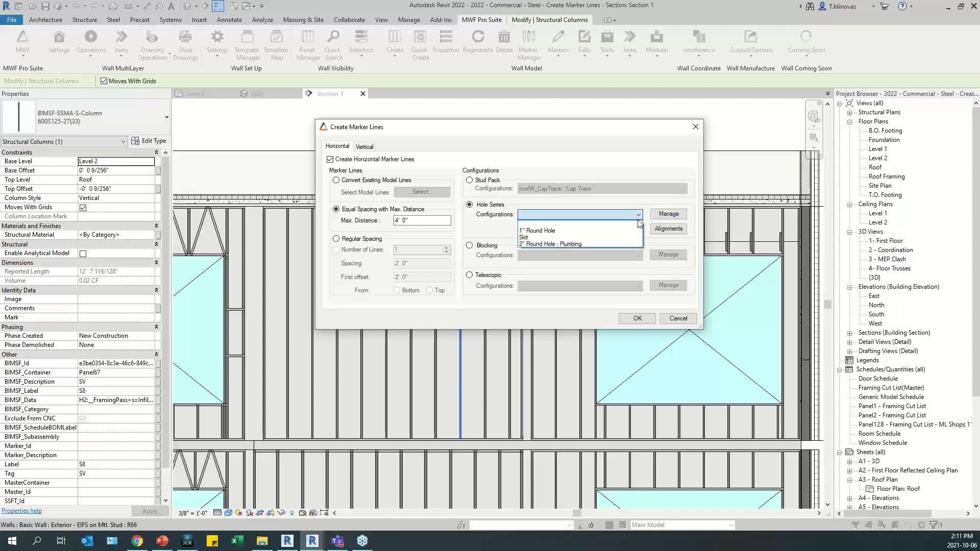
left_click(559, 230)
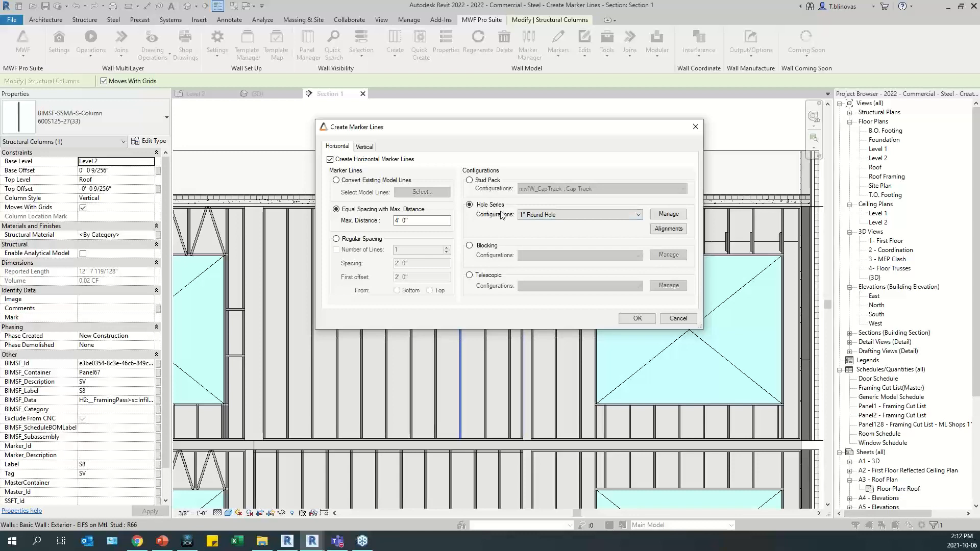
Step: Review the Hole Series settings and available hole configurations, keeping 1" Round Hole selected
left_click(668, 214)
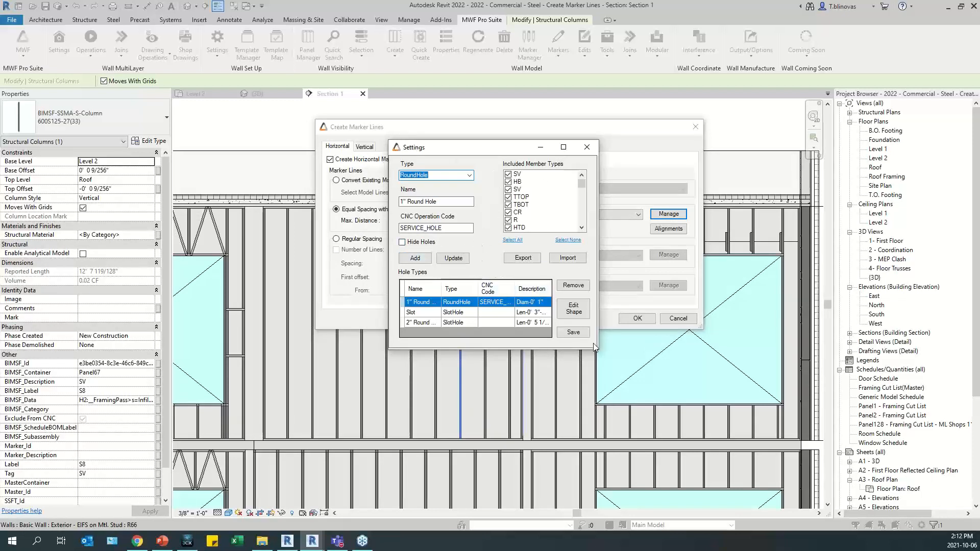
left_click(593, 148)
left_click(603, 215)
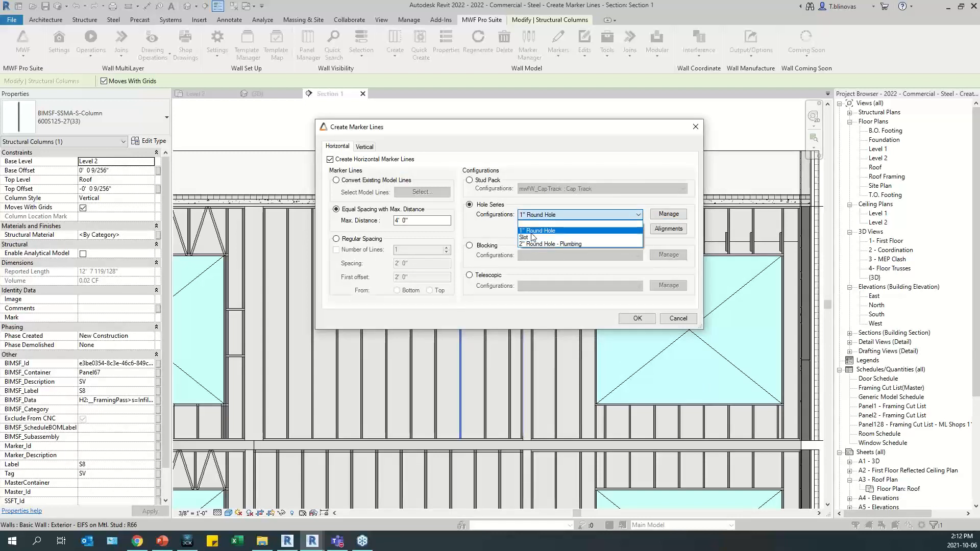
left_click(554, 231)
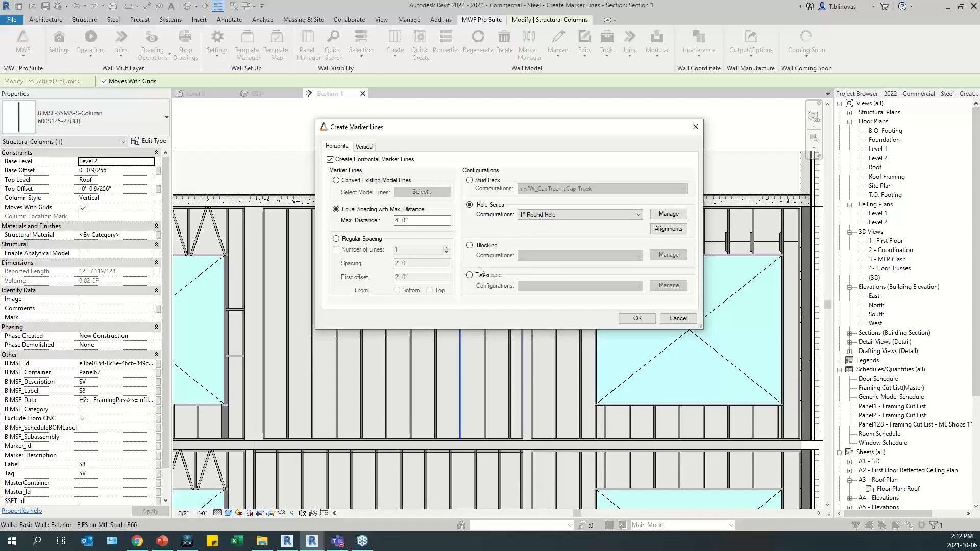
Step: Create the horizontal marker lines on Panel67 and regenerate the panel to cut the round holes in its studs
left_click(637, 318)
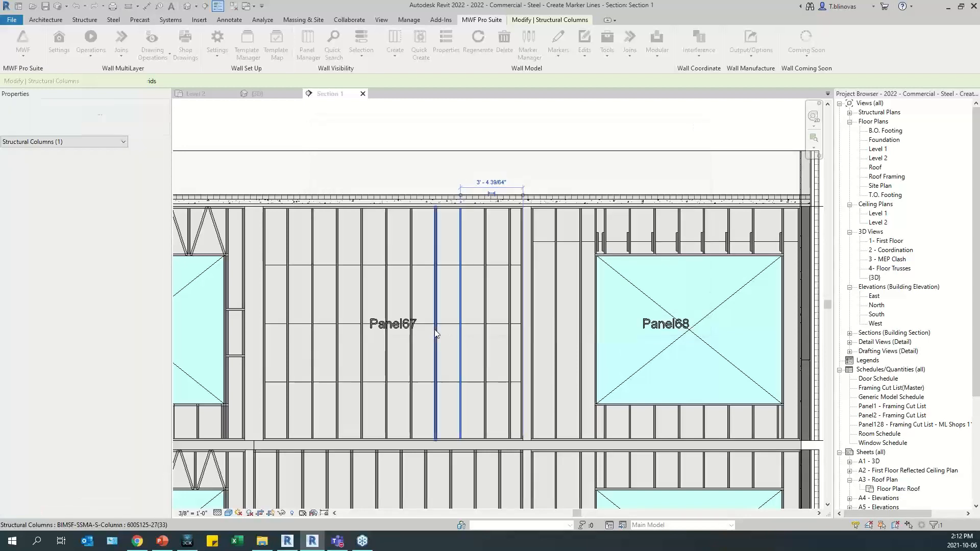
left_click(434, 357)
left_click(478, 39)
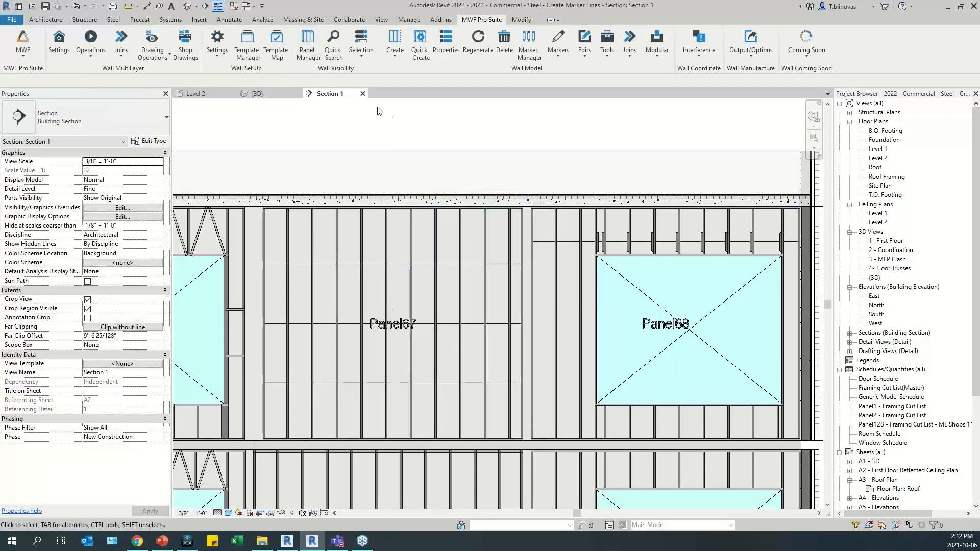
Step: Examine Panel67's marker lines and stud holes in the {3D} view
left_click(271, 93)
middle_click_drag(337, 348, 617, 226)
scroll(617, 225, "down", 2)
scroll(331, 361, "up", 3)
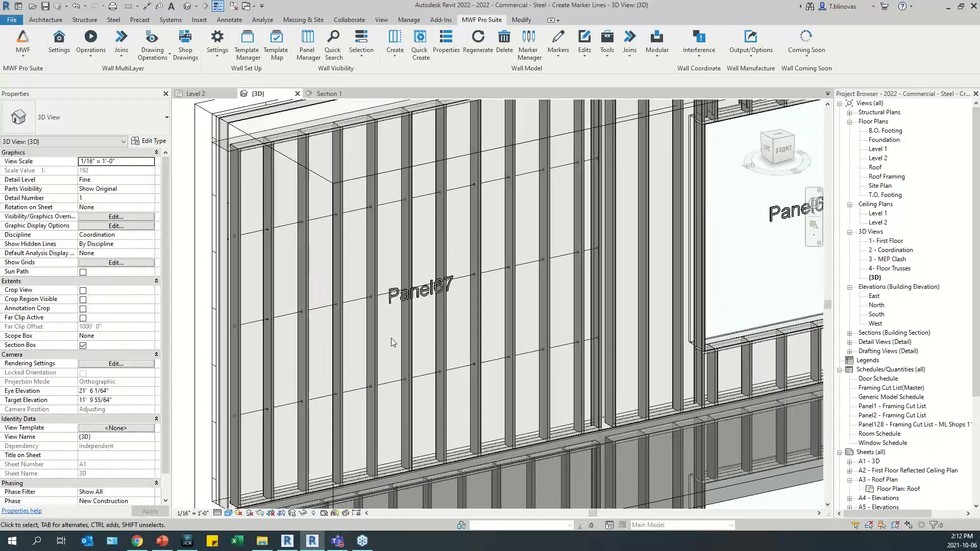
scroll(567, 204, "up", 2)
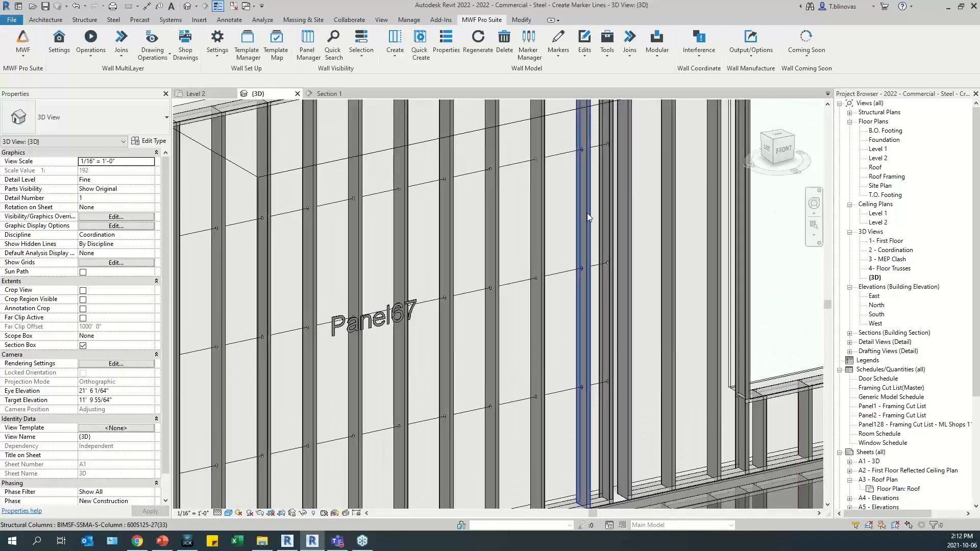
middle_click_drag(592, 217, 540, 253)
scroll(424, 263, "down", 4)
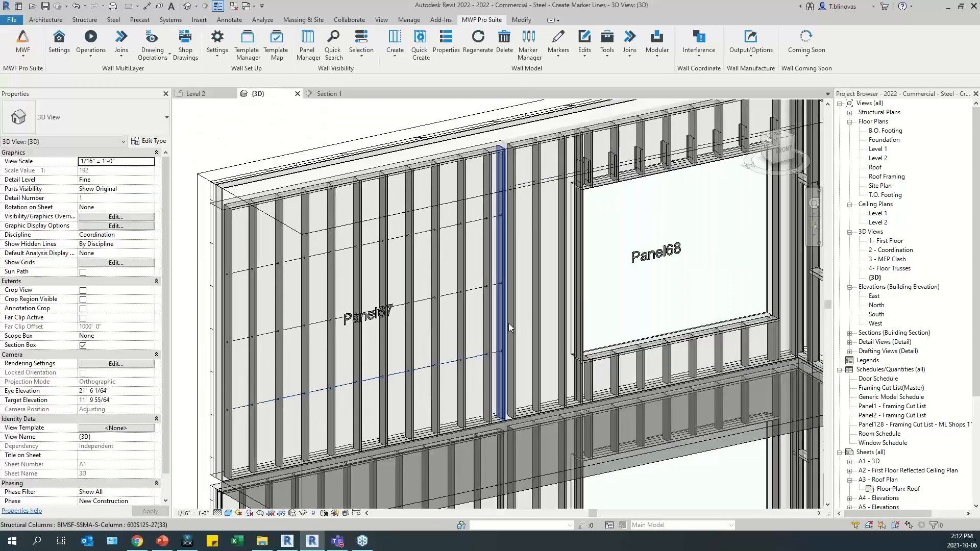
Step: Delete Panel67's middle horizontal marker line and regenerate the panel to update its stud holes
left_click(475, 358)
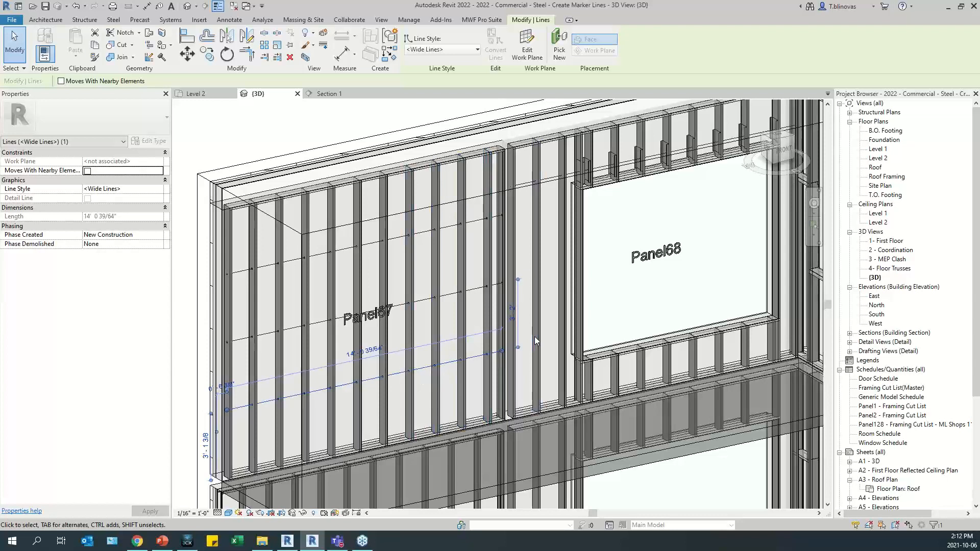
middle_click_drag(450, 407, 454, 412)
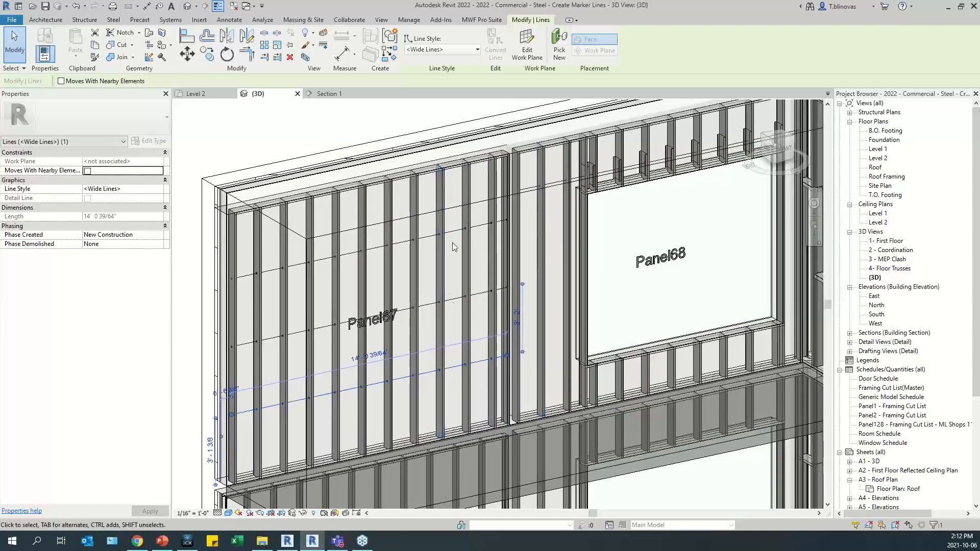
left_click(457, 304)
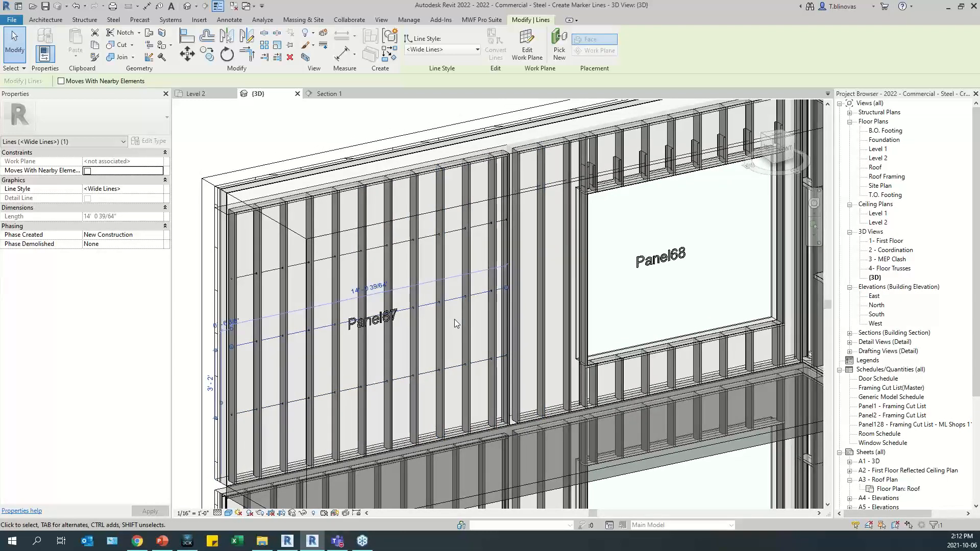
left_click(454, 325)
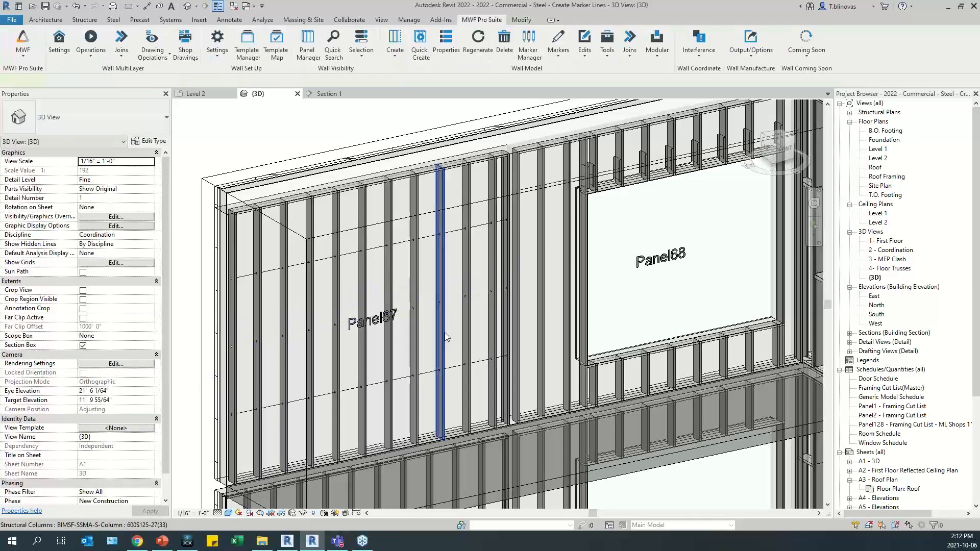
left_click(482, 20)
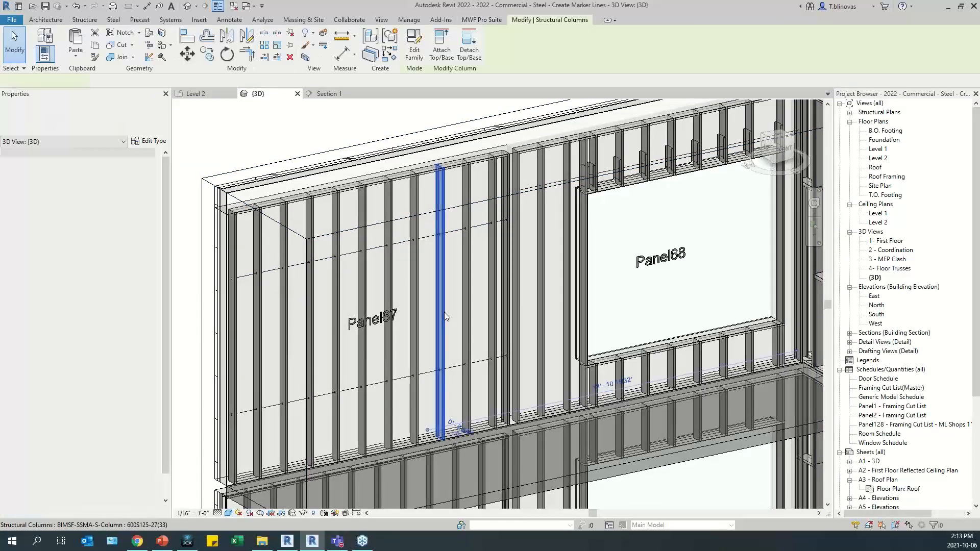
Step: Set up one horizontal marker line for Panel67 in Create Marker Lines, using Regular Spacing with a first offset of 6' 4"
left_click(481, 21)
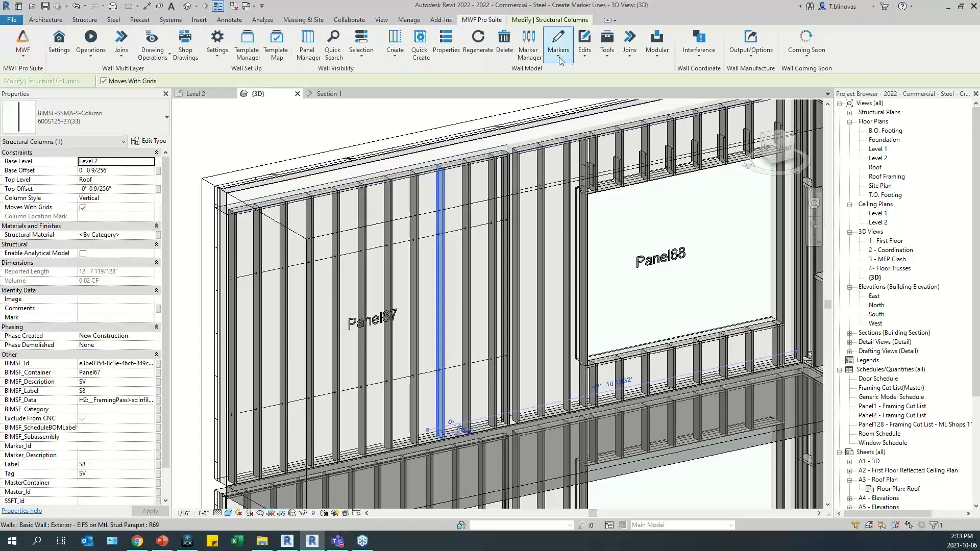
left_click(559, 60)
left_click(516, 123)
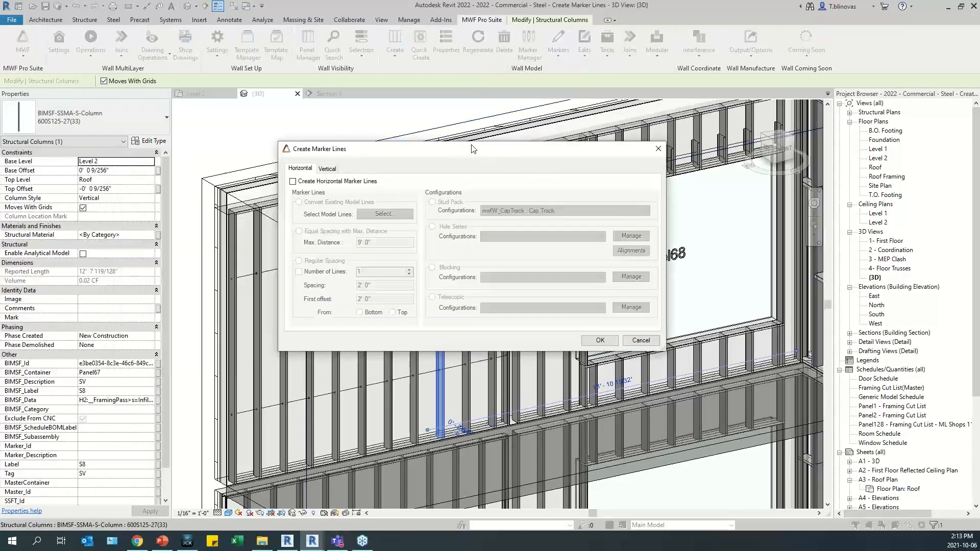
left_click_drag(471, 149, 482, 146)
left_click(304, 178)
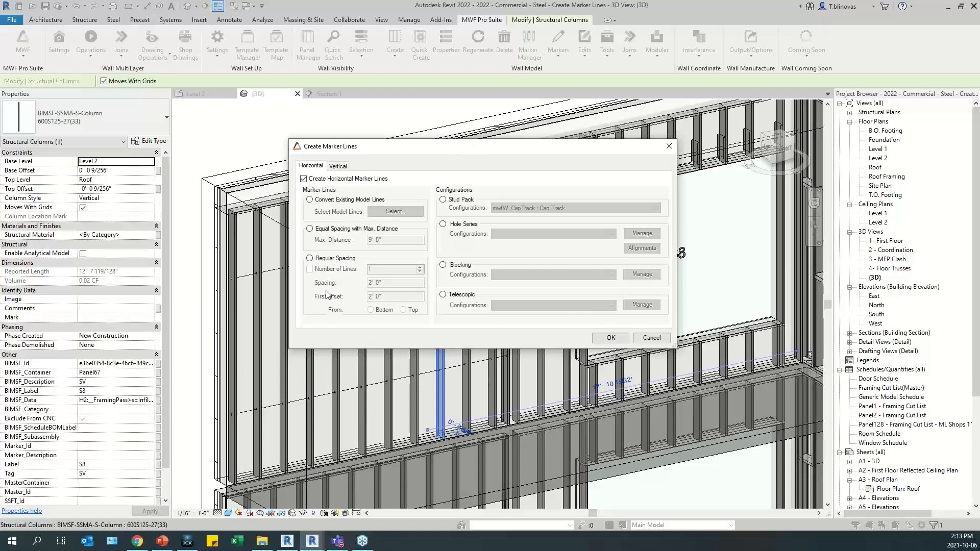
left_click(311, 259)
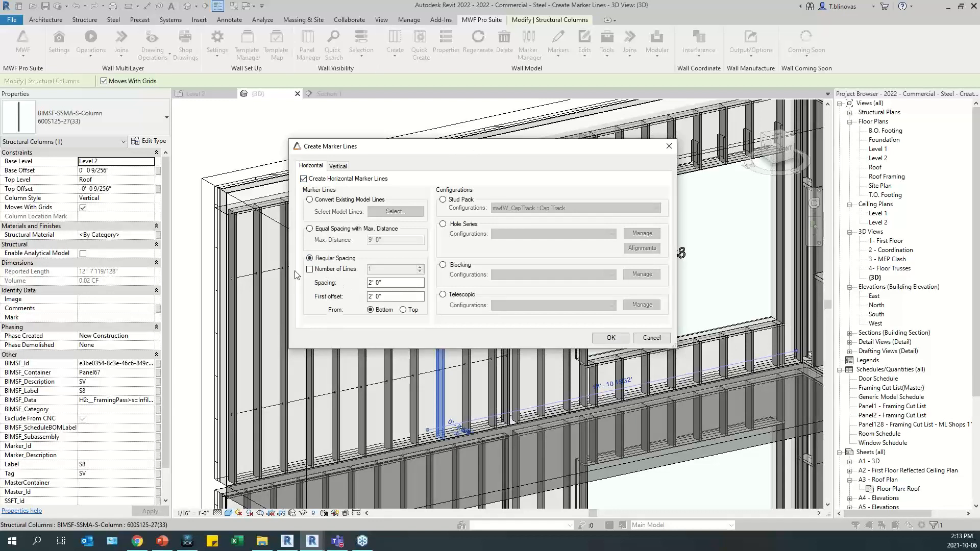
left_click(309, 269)
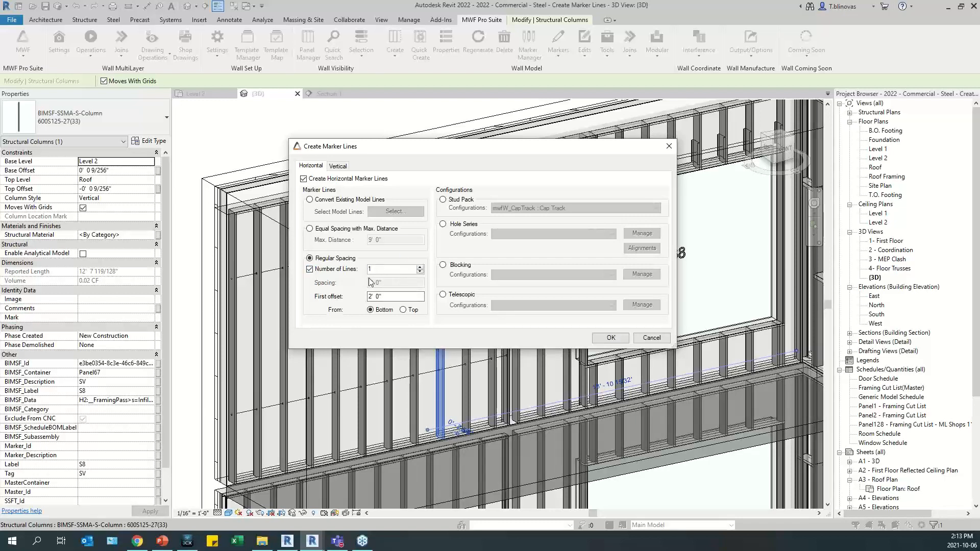
left_click(369, 297)
double_click(369, 298)
type("4")
Step: Assign the B1 Blocking configuration to the horizontal marker line
left_click(442, 265)
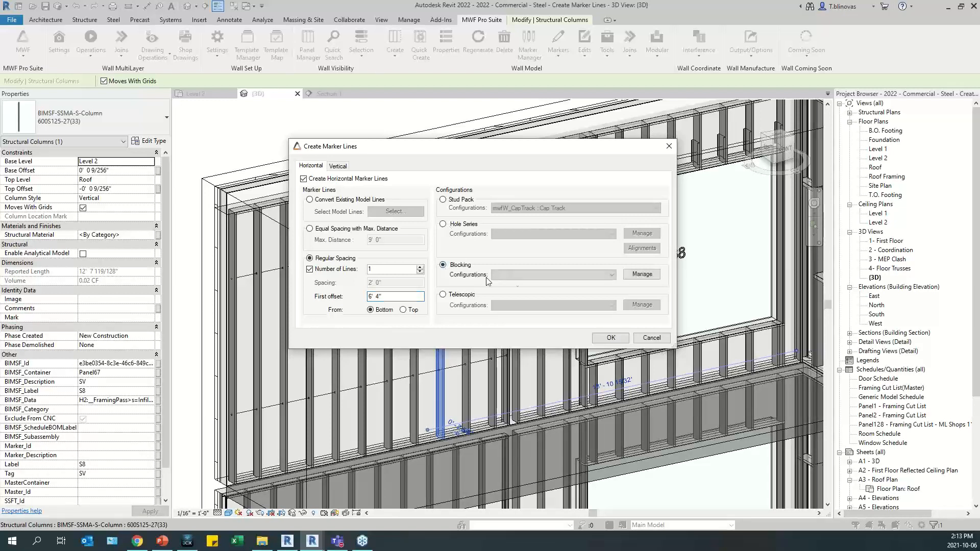
left_click(525, 275)
left_click(520, 290)
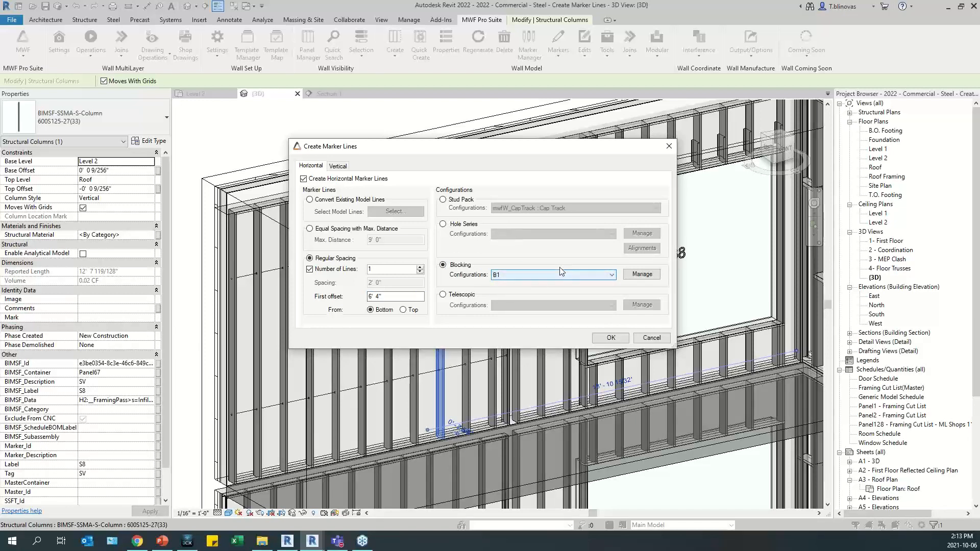
left_click(524, 274)
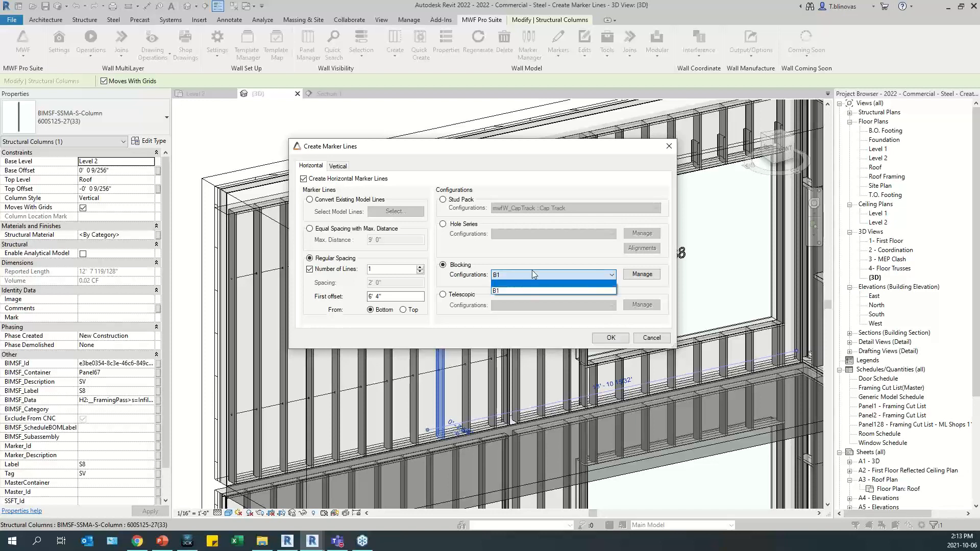
left_click(532, 272)
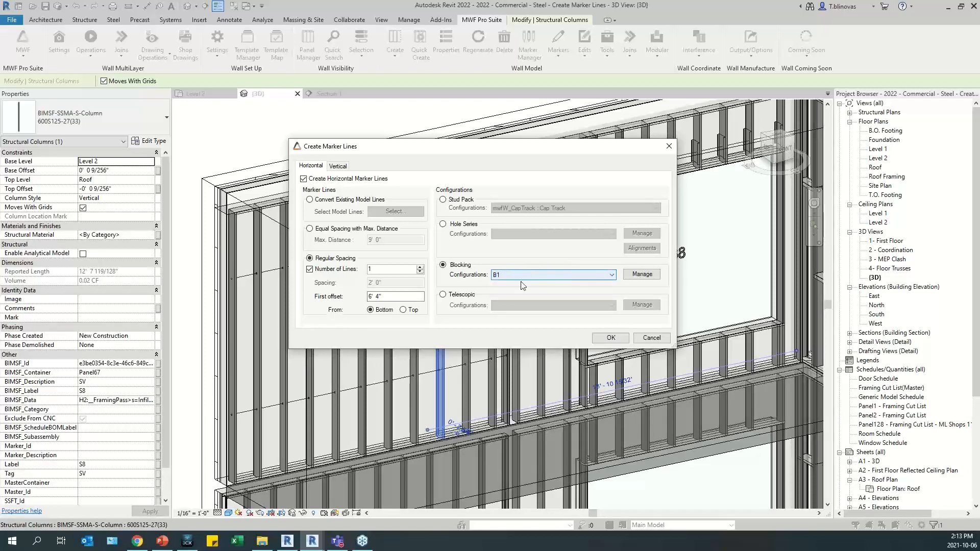
Step: Review the settings of the B1 configuration in Manage Blocking Configurations
left_click(643, 276)
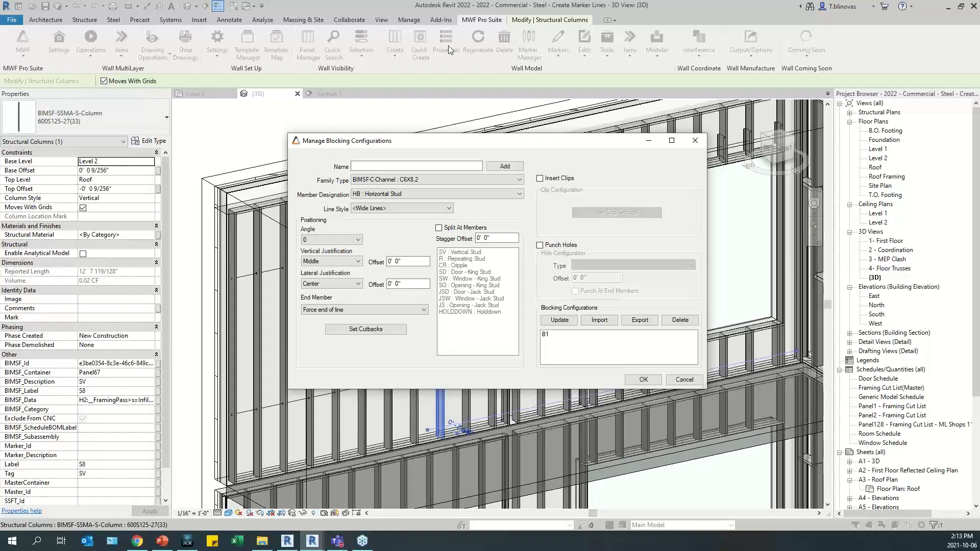
left_click_drag(501, 140, 506, 207)
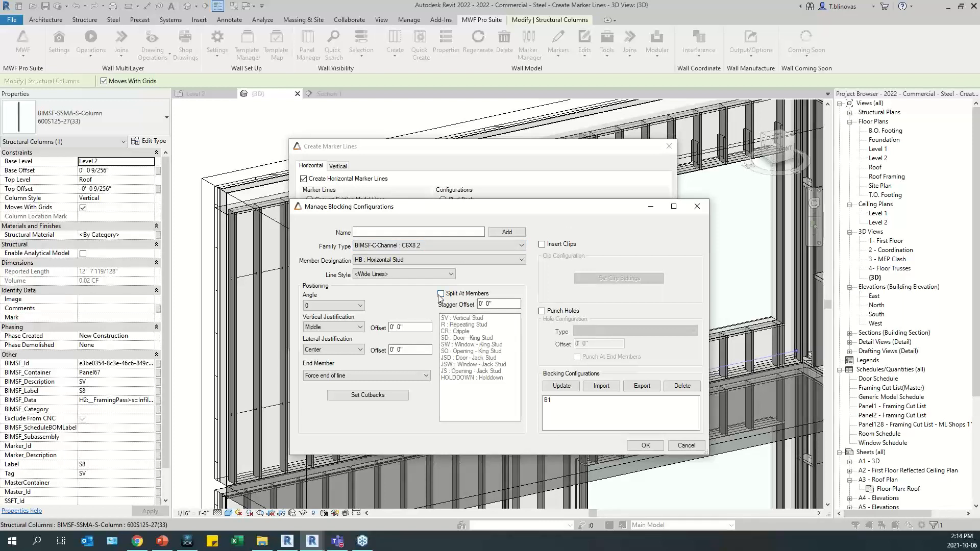
left_click_drag(508, 206, 494, 178)
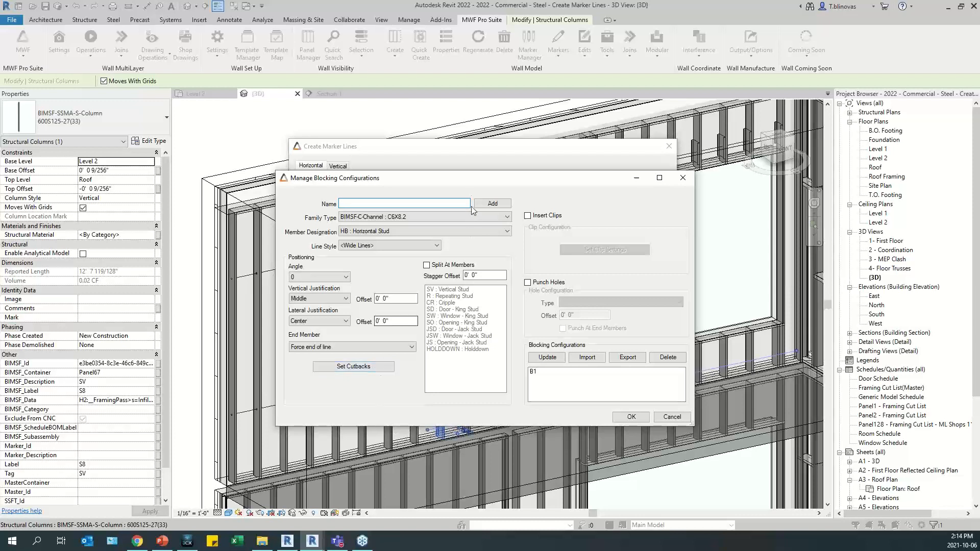
left_click_drag(461, 178, 449, 95)
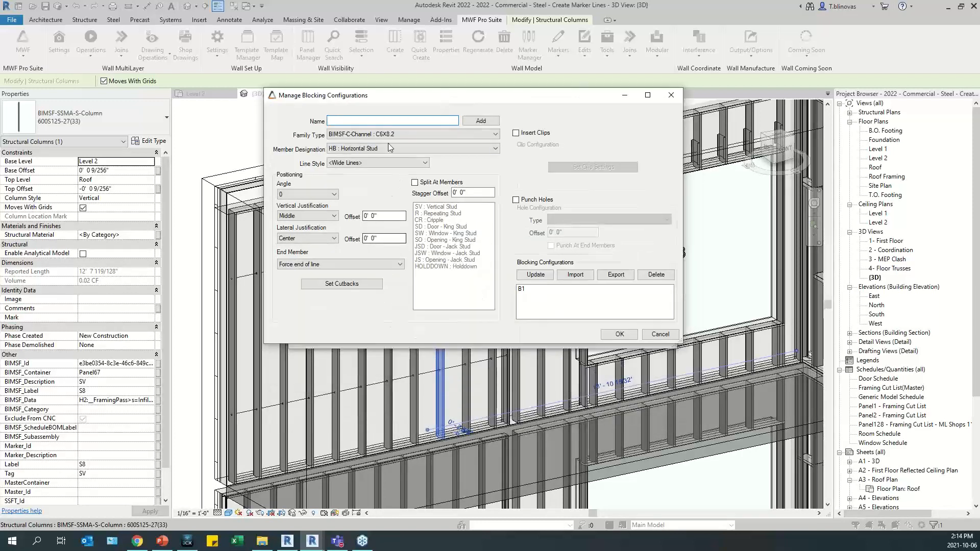
left_click(532, 292)
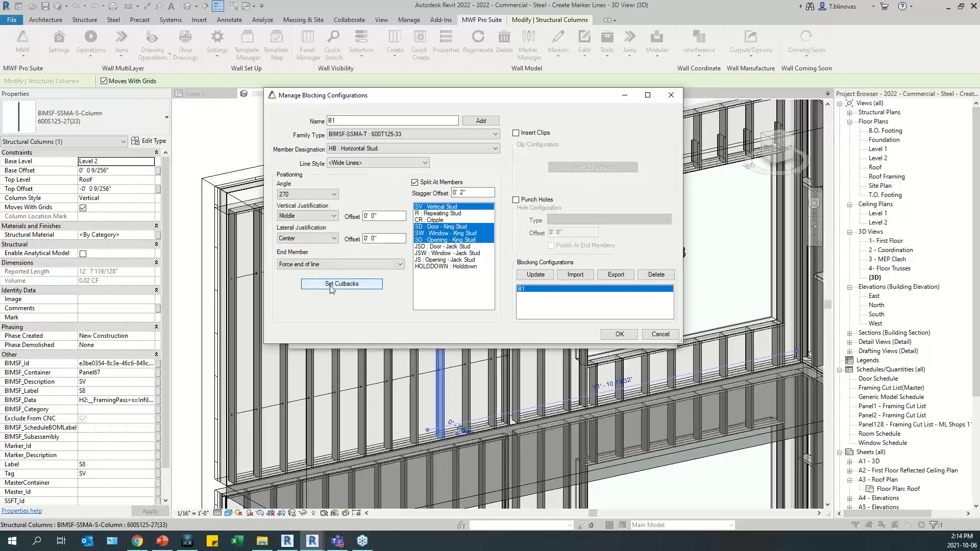
Step: Review B1's advanced blocking cutbacks for the C stud, track, I beam and rectangular members, and accept the configuration
left_click(314, 282)
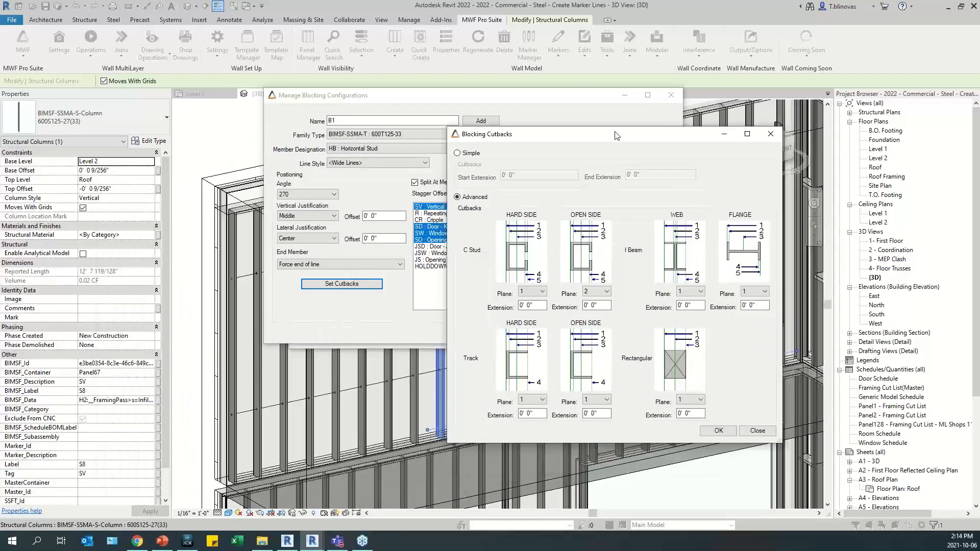
left_click_drag(601, 108, 500, 123)
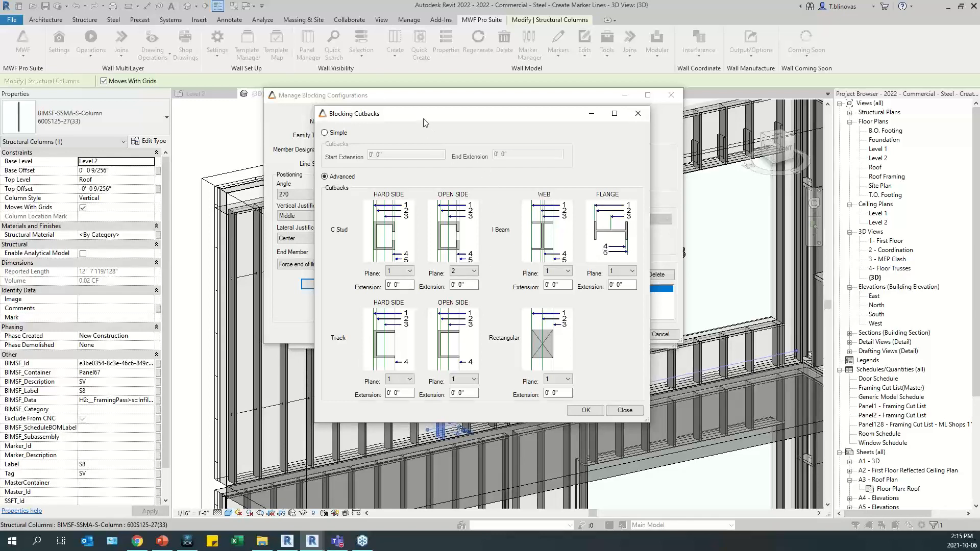
left_click_drag(423, 122, 450, 161)
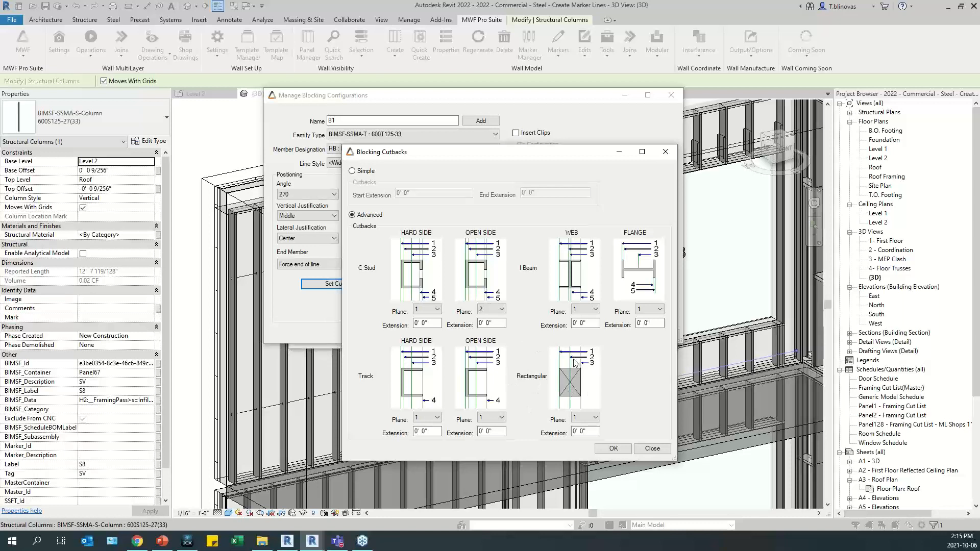
left_click_drag(535, 157, 557, 111)
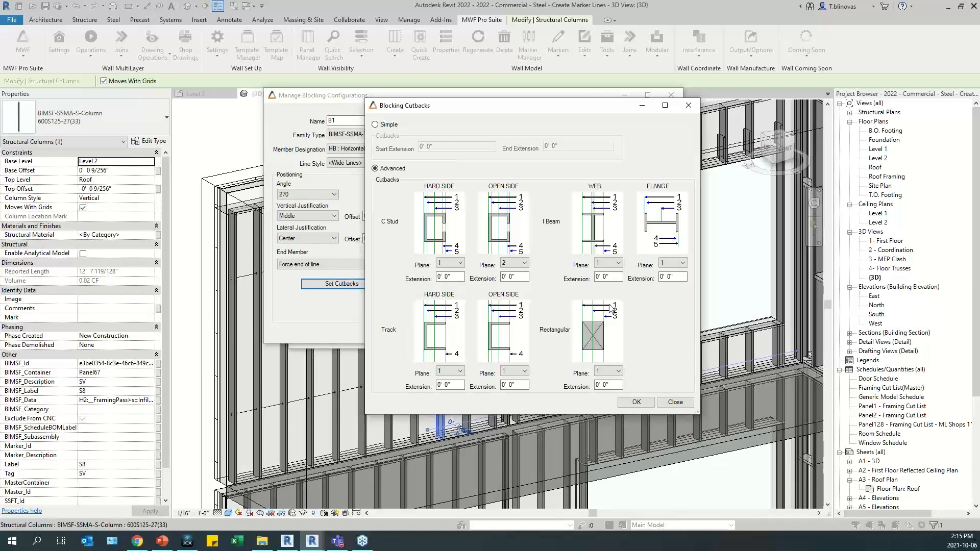
left_click(636, 402)
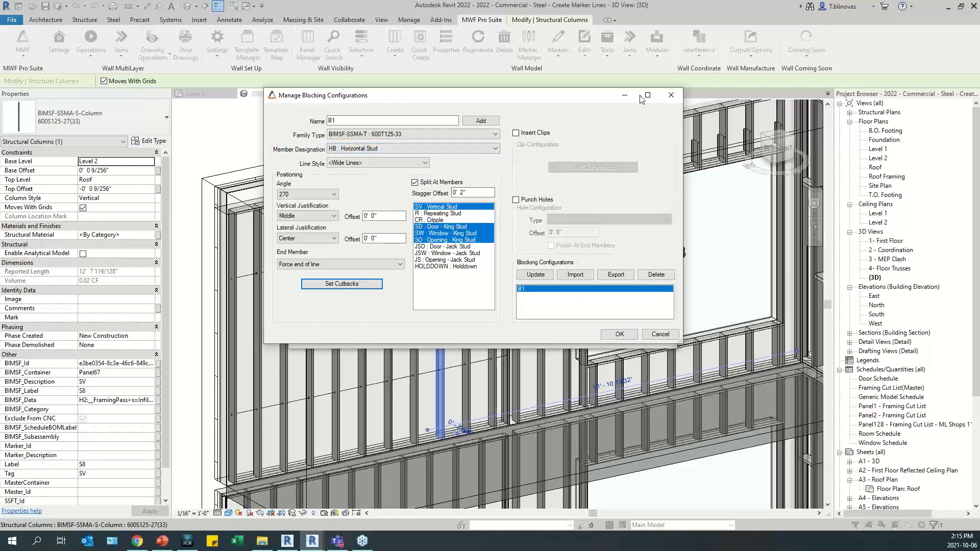
left_click(619, 335)
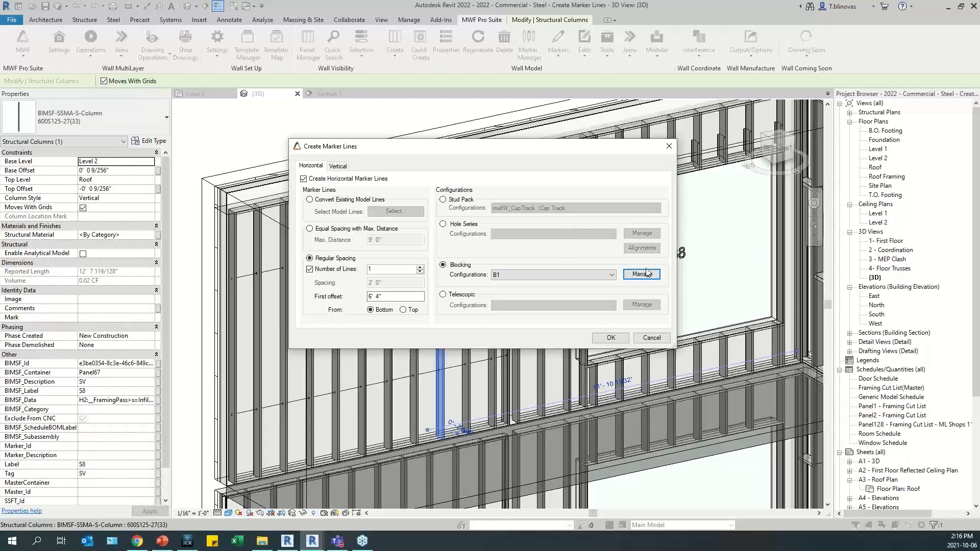
Step: Create the B1 blocking marker line on Panel67 and regenerate the panel to add the blocking between its studs
left_click(550, 272)
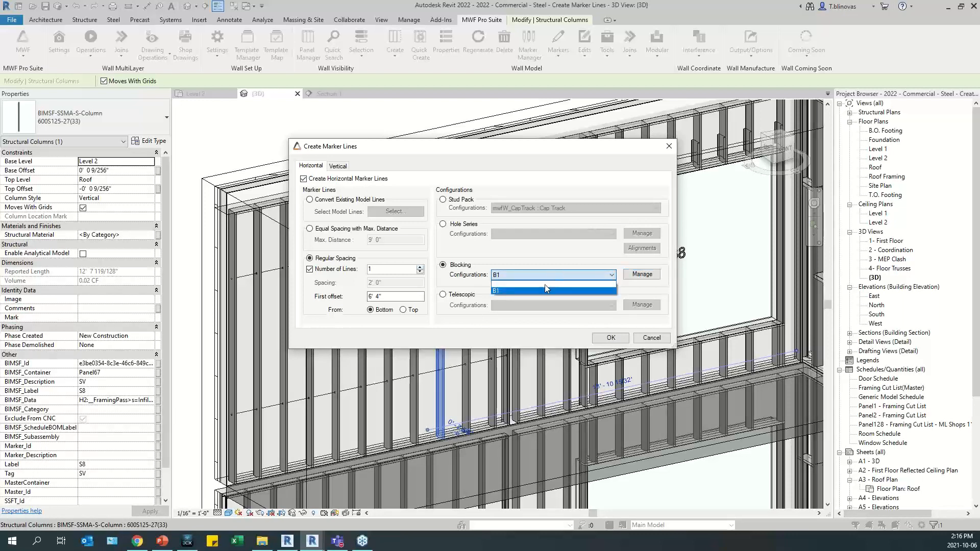
left_click(544, 284)
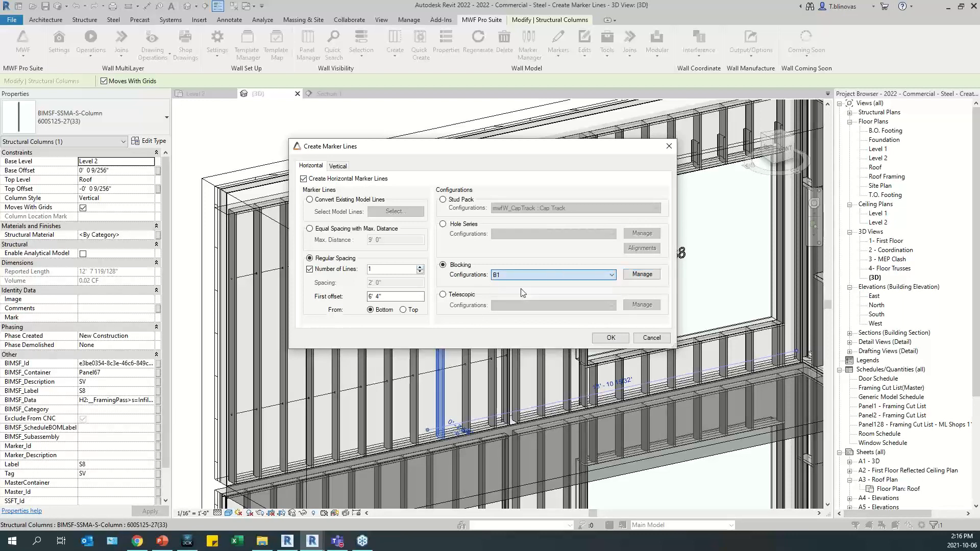
left_click(611, 338)
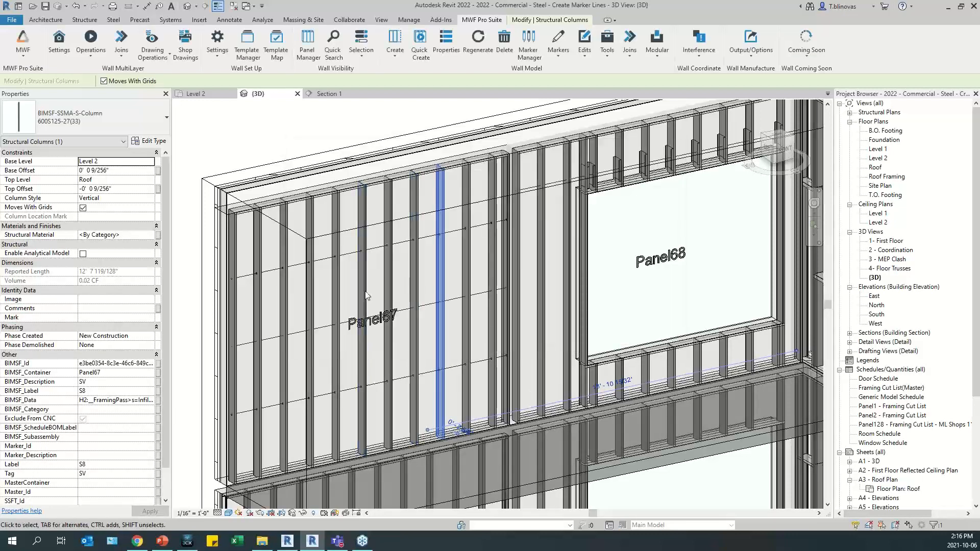
left_click(412, 290)
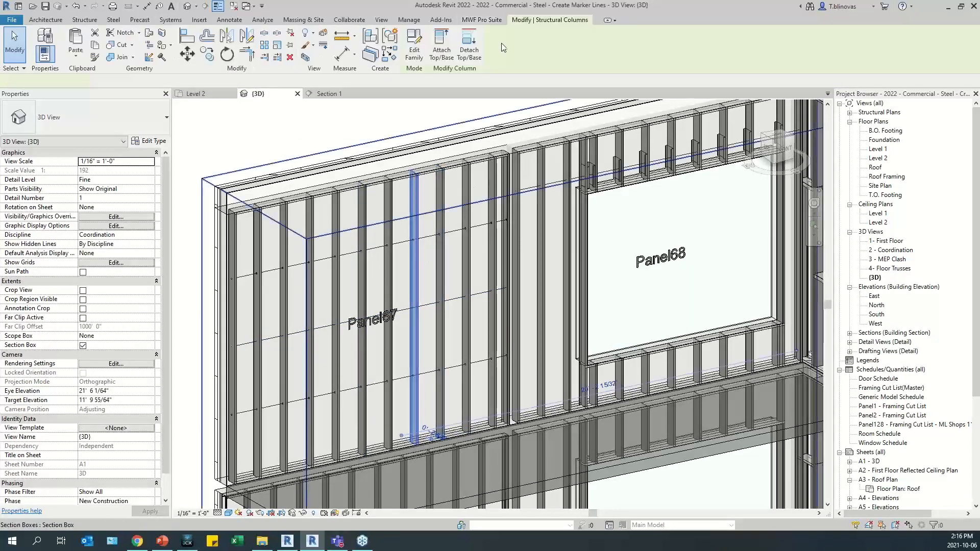
left_click(482, 19)
left_click(478, 41)
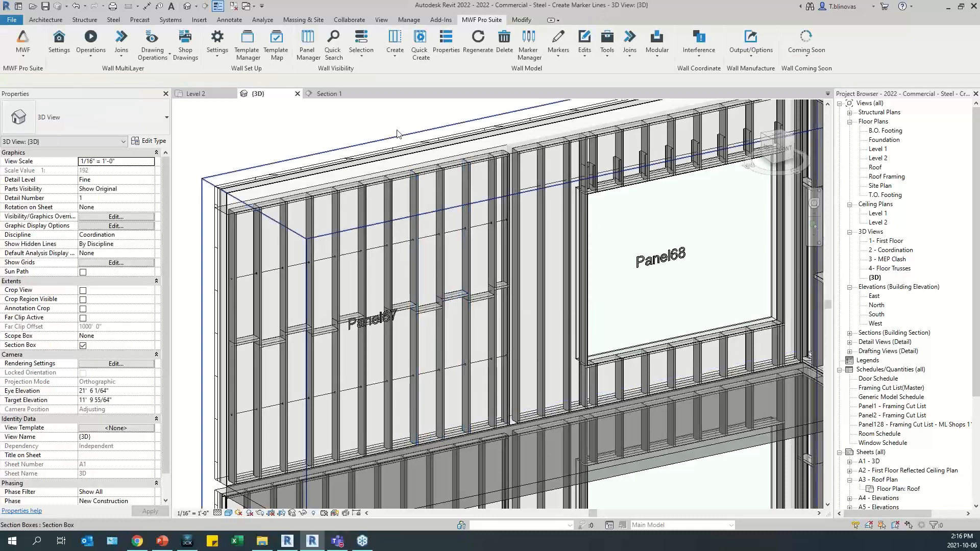
Step: Examine how Panel67's blocking pieces meet the hard and open sides of the studs in Section 1 and the {3D} view
left_click(329, 93)
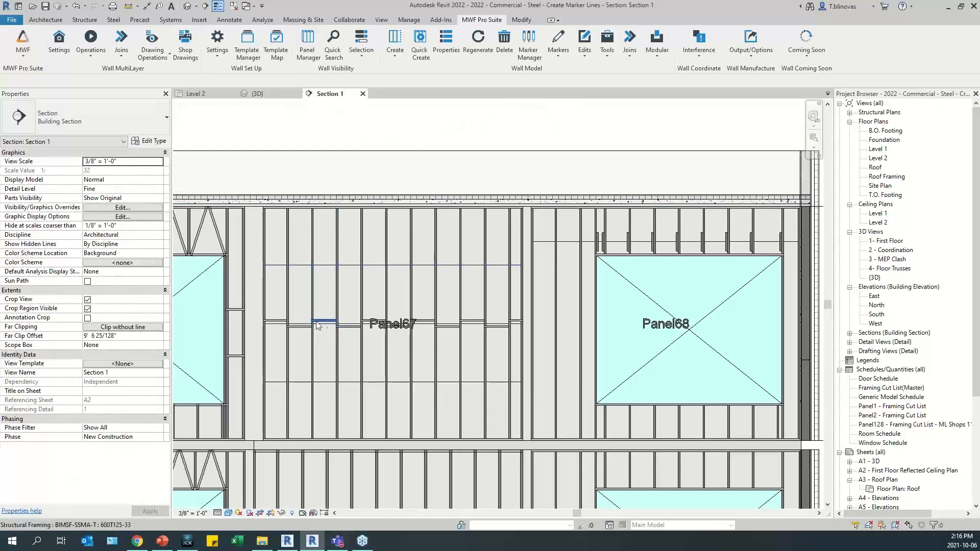
scroll(284, 336, "down", 1)
scroll(285, 376, "up", 8)
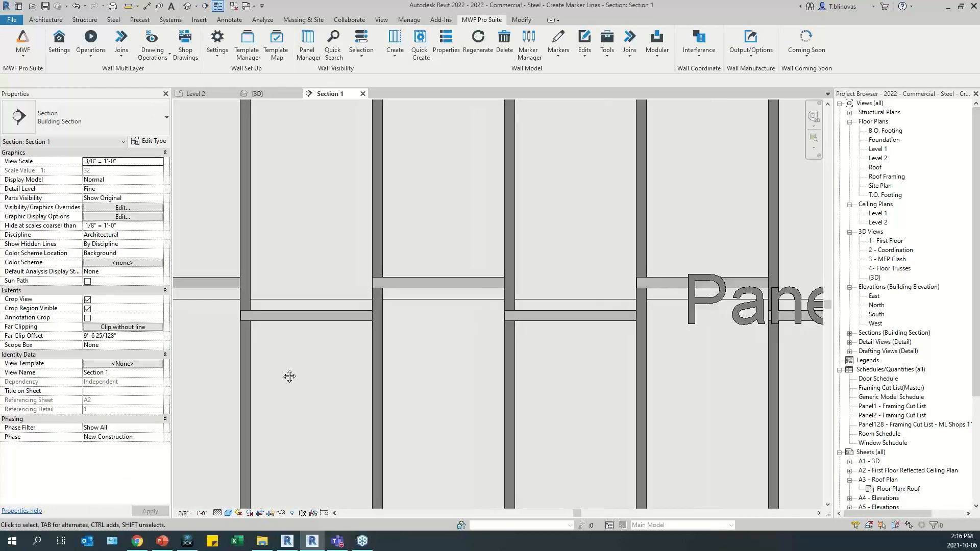
middle_click_drag(288, 376, 345, 362)
scroll(317, 324, "up", 2)
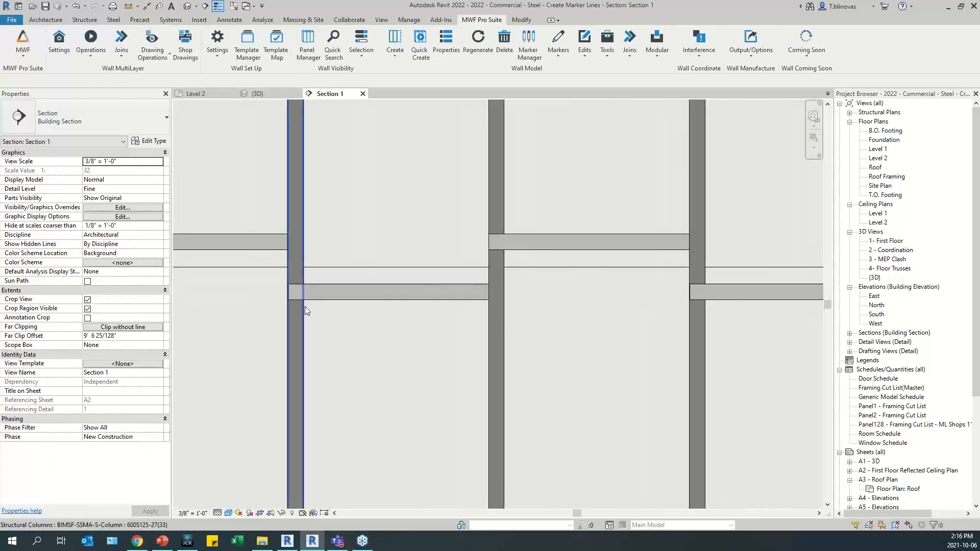
left_click(304, 312)
scroll(299, 287, "up", 4)
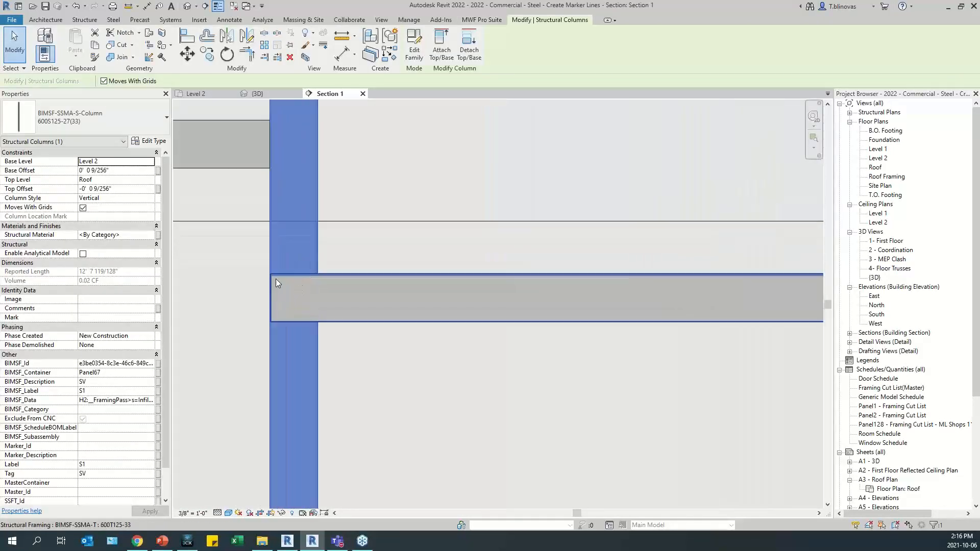
scroll(269, 279, "up", 1)
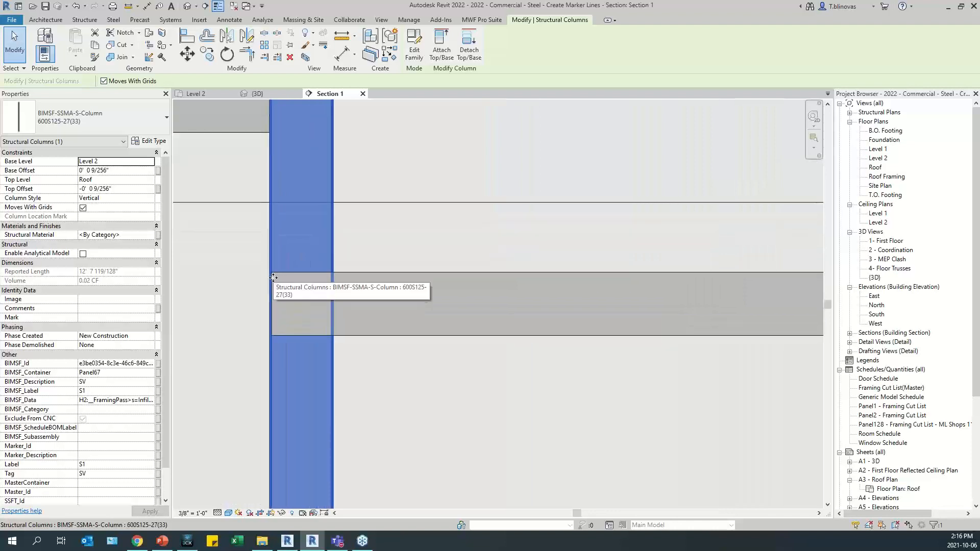
scroll(313, 329, "down", 4)
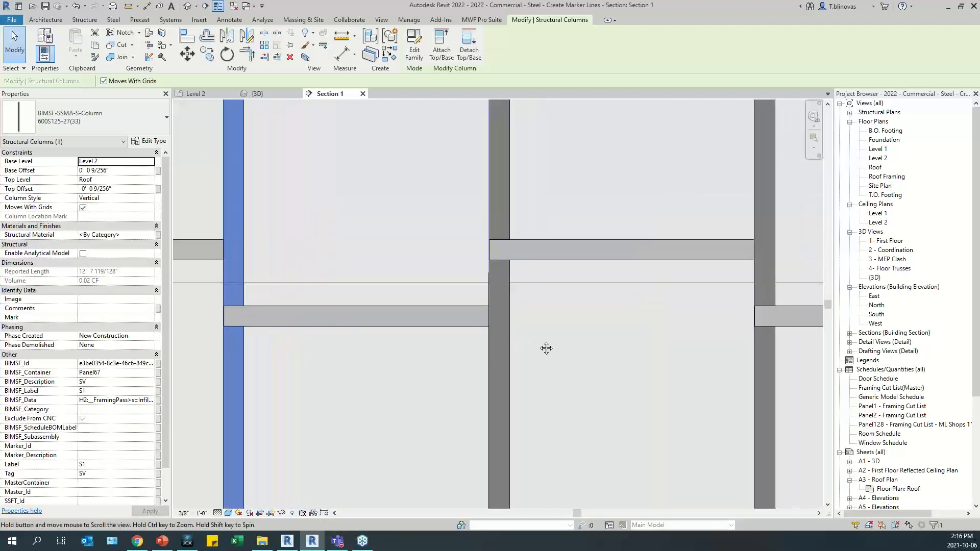
scroll(485, 332, "up", 3)
left_click(436, 245)
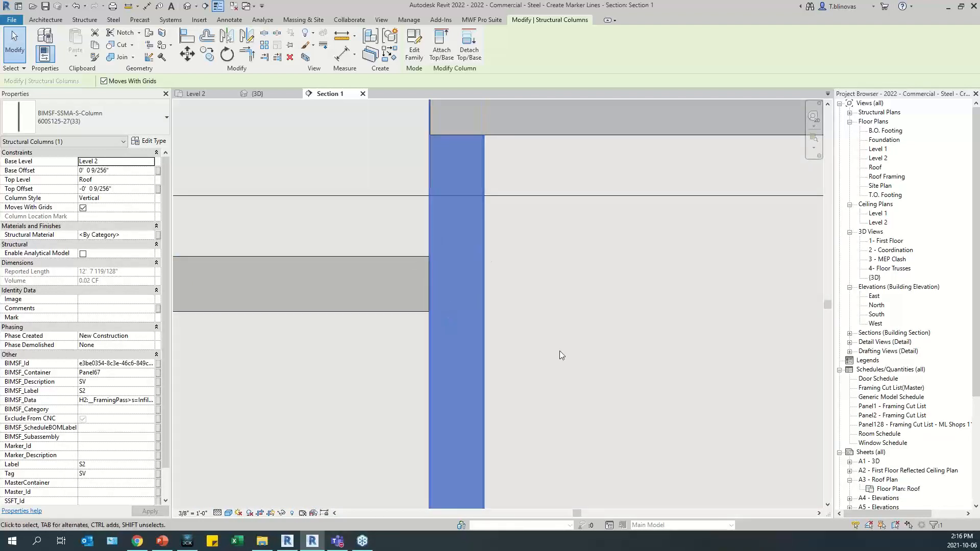
scroll(562, 356, "down", 5)
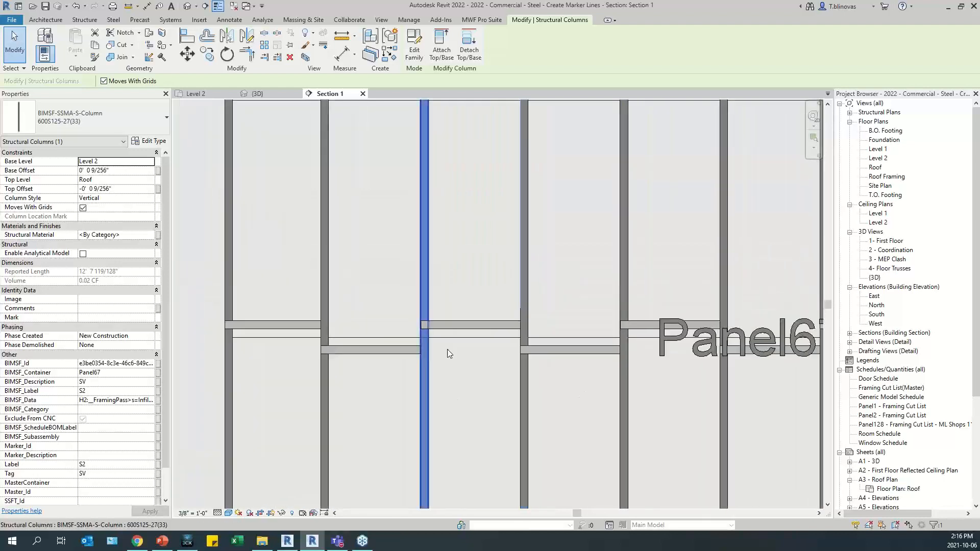
left_click(258, 93)
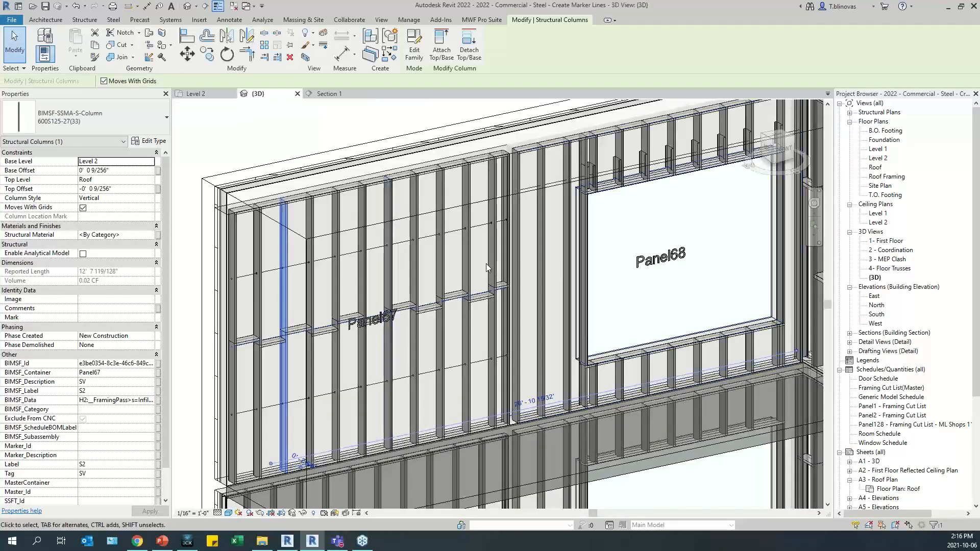
scroll(487, 268, "up", 4)
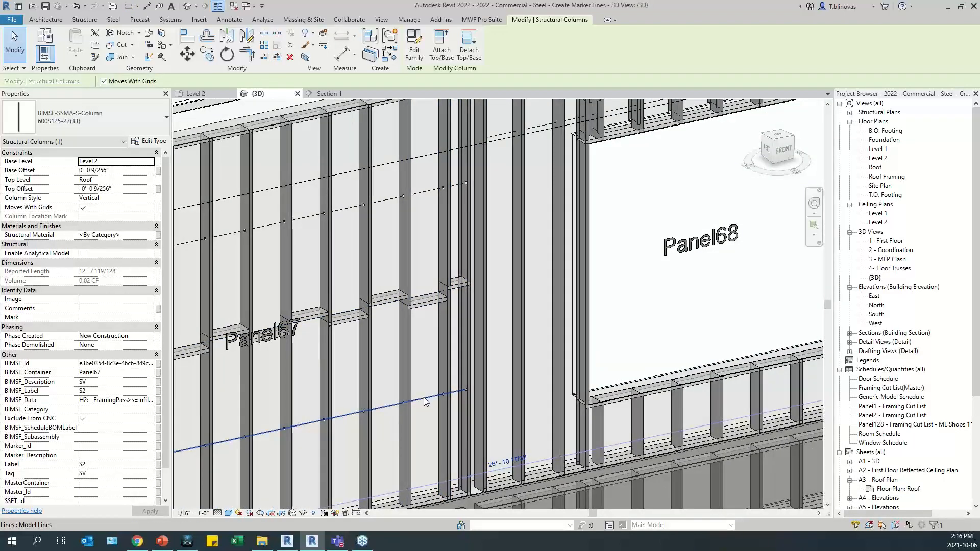
Step: Extend the B1 blocking marker line from Panel67 across Panel68 to about 28' 9" long and regenerate Panel68
left_click(432, 294)
scroll(367, 335, "down", 2)
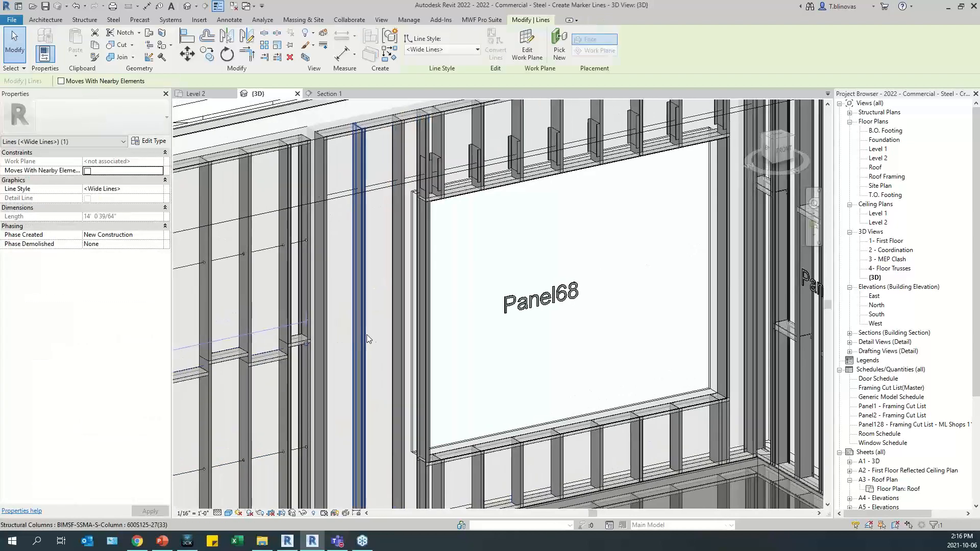
scroll(366, 336, "down", 1)
middle_click_drag(408, 353, 308, 306, "shift")
left_click_drag(259, 313, 625, 275)
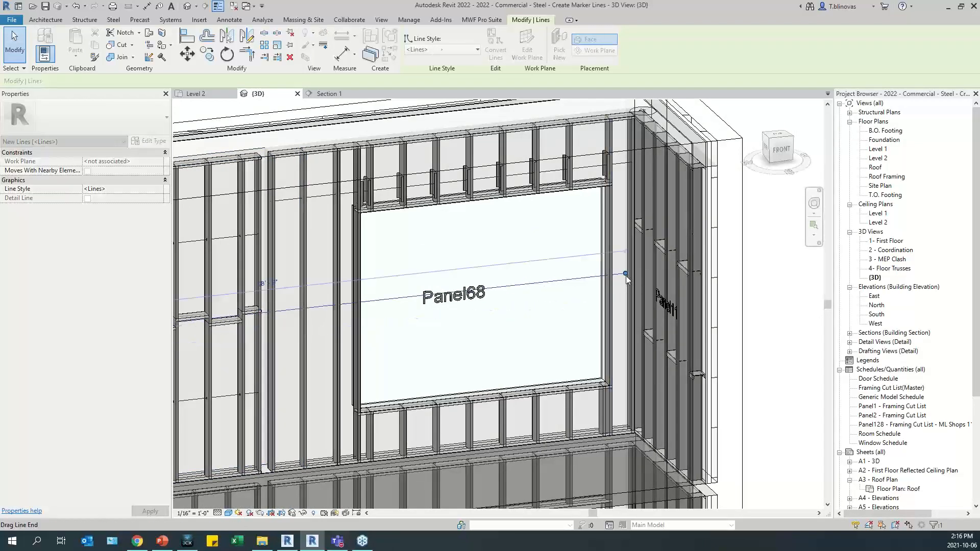
middle_click_drag(424, 353, 509, 370)
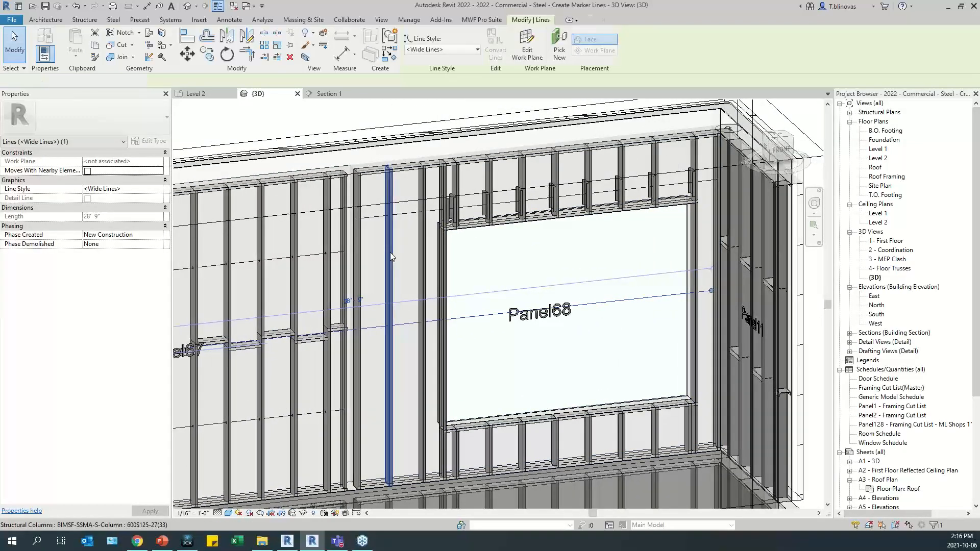
left_click(387, 247)
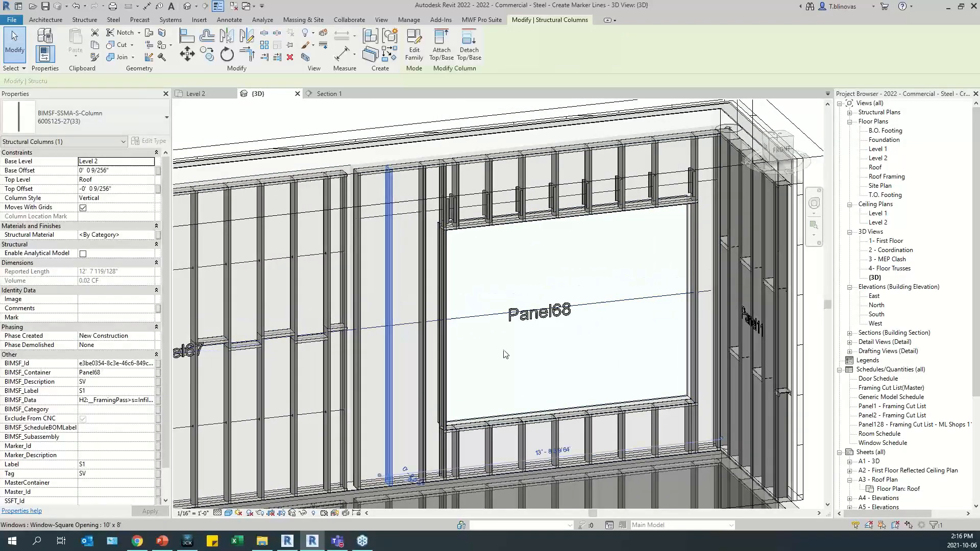
left_click(481, 20)
left_click(480, 48)
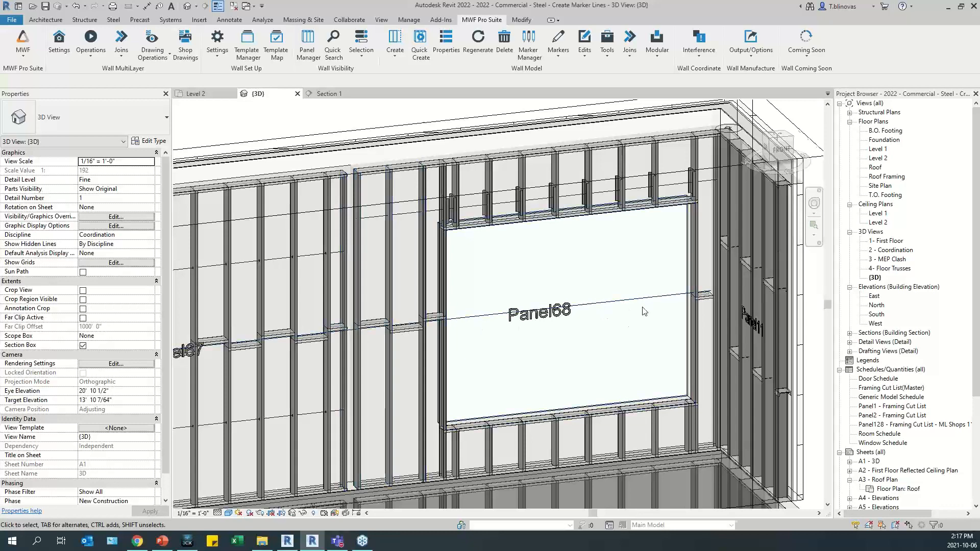
Step: Shorten Panel67's lower hole-series marker line to about 9' 11" and regenerate the panel
middle_click_drag(441, 354, 687, 321)
left_click(516, 387)
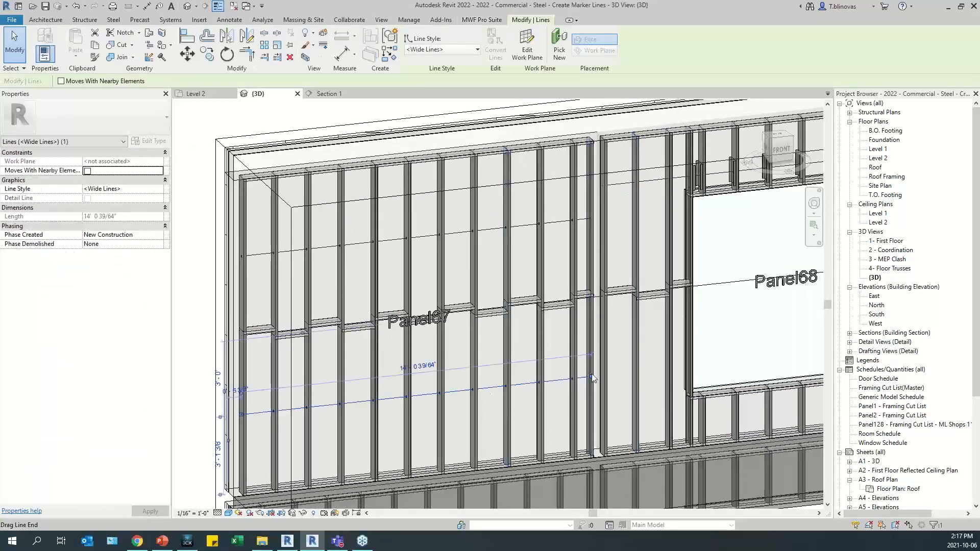
left_click_drag(592, 377, 488, 387)
left_click(507, 383)
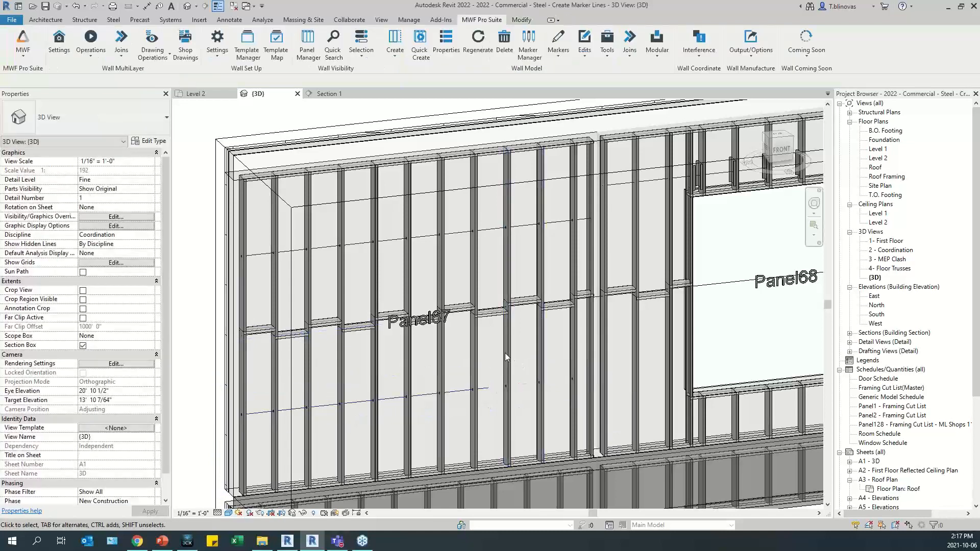
left_click(482, 19)
left_click(477, 41)
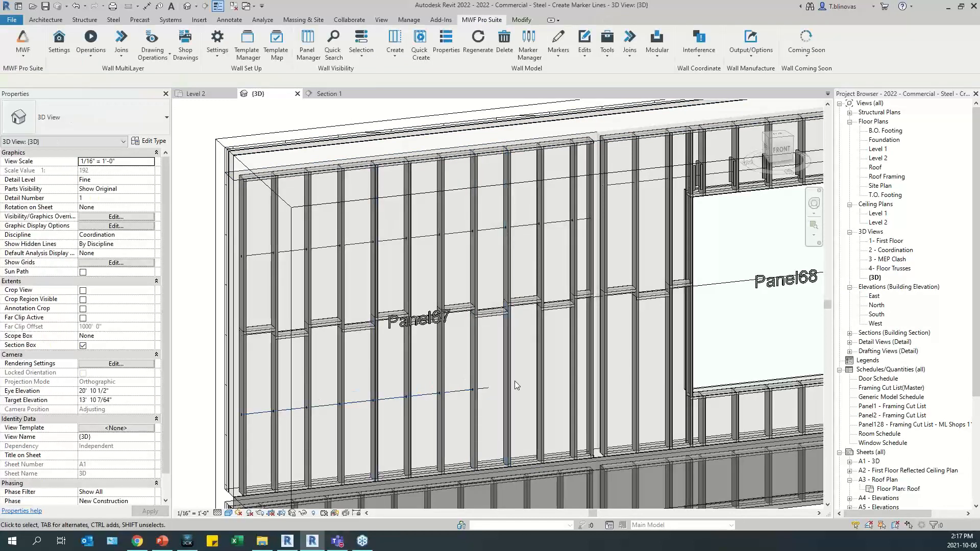
Step: Raise the free end of Panel67's lower hole-series marker line so it slopes, about 10' 1" long, and regenerate the panel
left_click(458, 395)
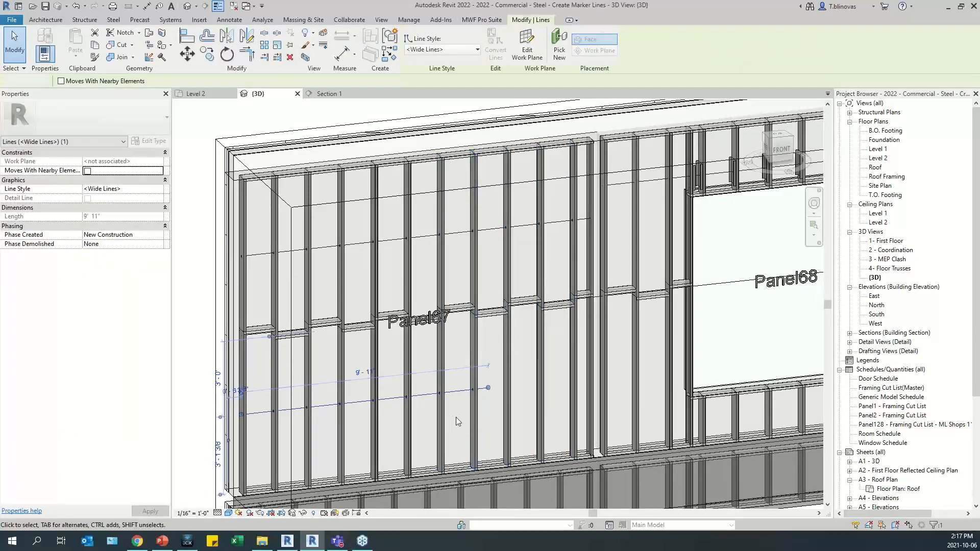
key("Escape")
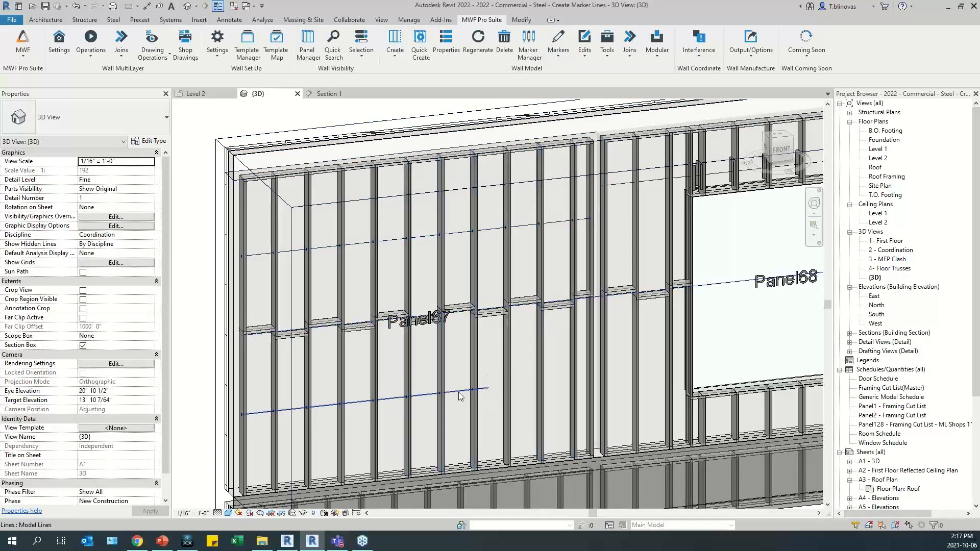
left_click(474, 390)
middle_click_drag(461, 419, 423, 413)
left_click_drag(450, 382, 450, 338)
left_click(434, 336)
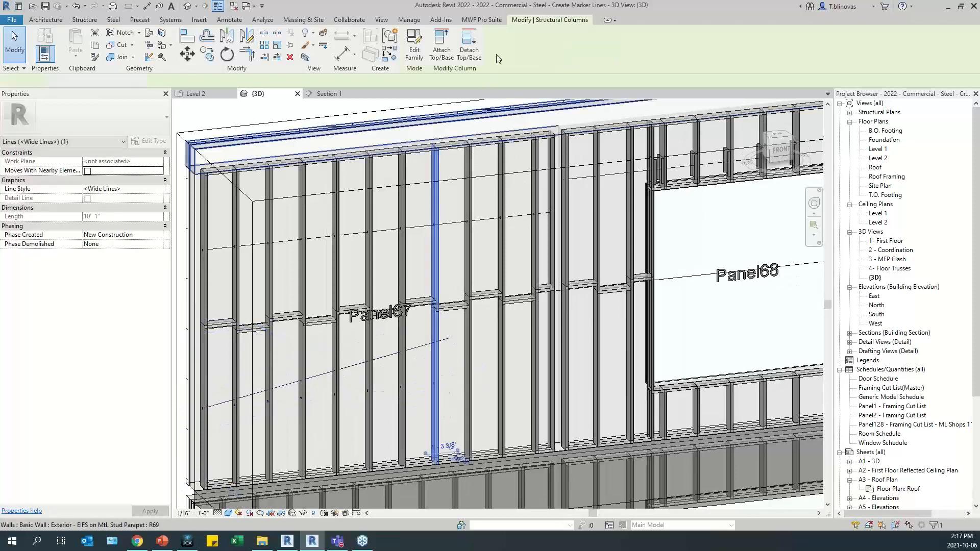
left_click(482, 20)
left_click(477, 42)
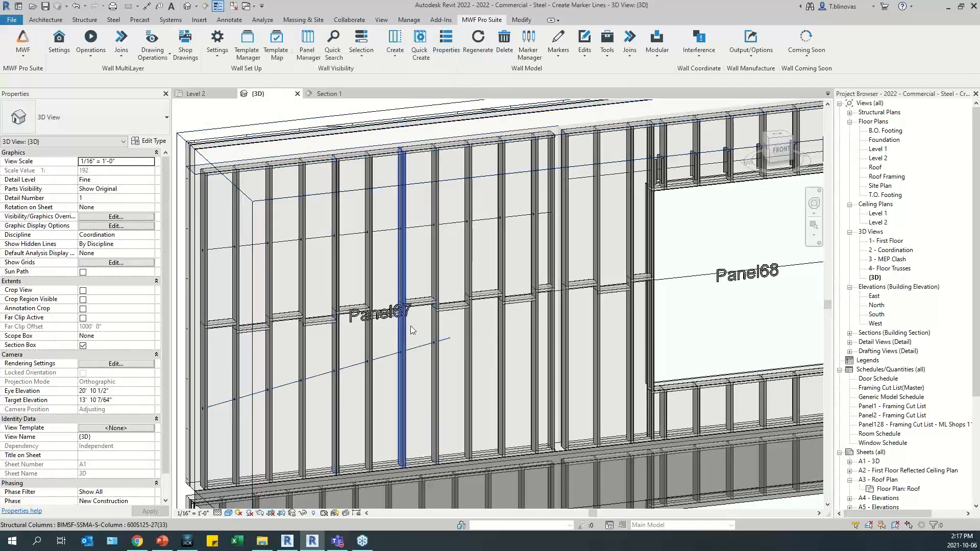
Step: Examine the stud holes along Panel67's sloped marker line and the blocking running through Panel67 and Panel68
scroll(373, 403, "up", 5)
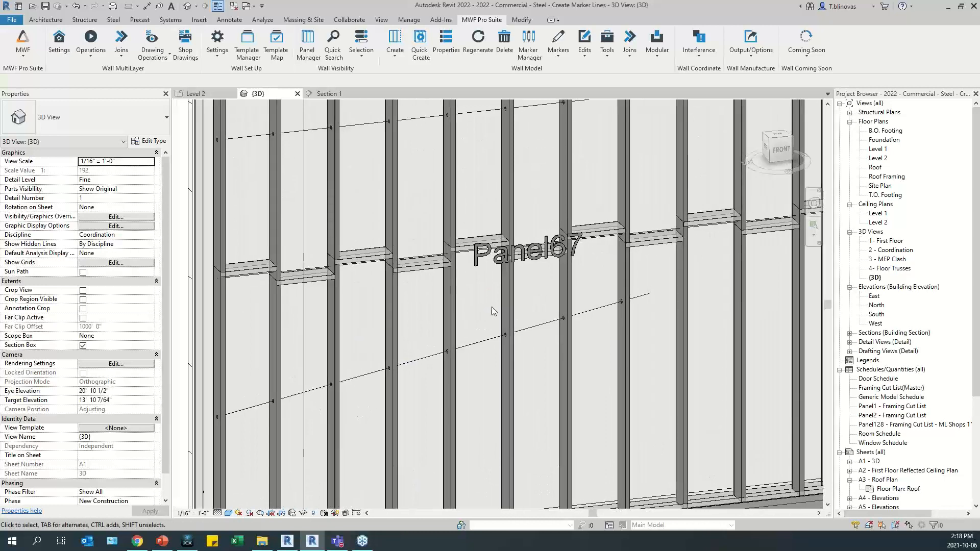
middle_click_drag(626, 319, 543, 297)
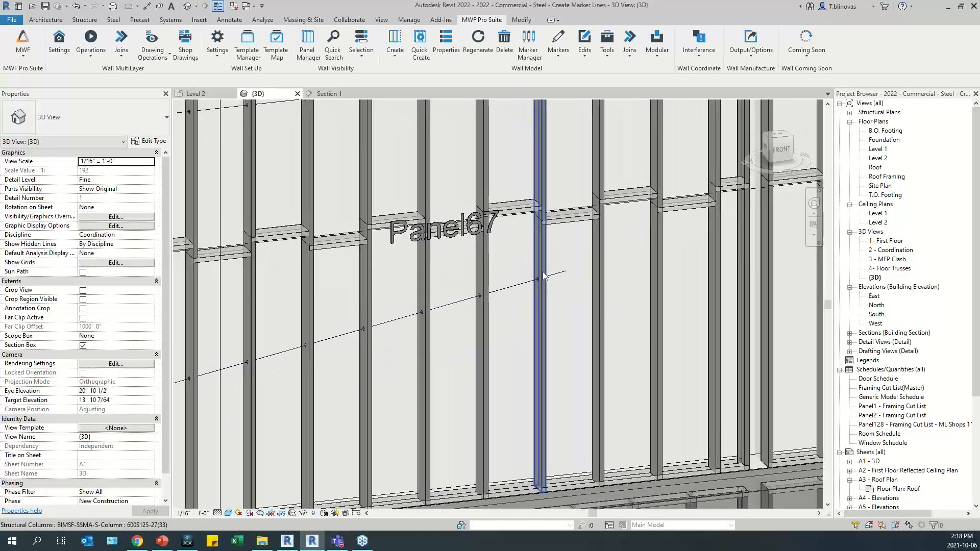
scroll(544, 276, "down", 2)
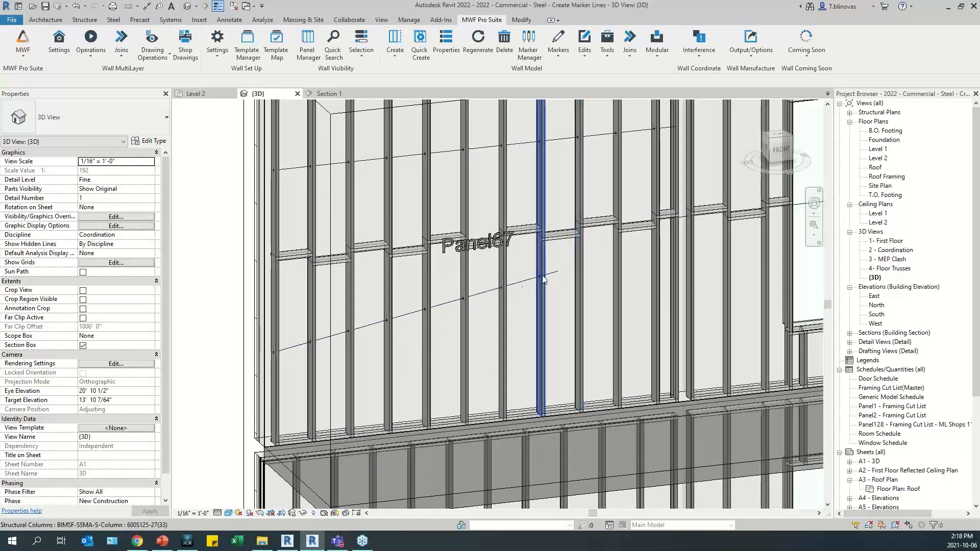
middle_click_drag(572, 299, 492, 383)
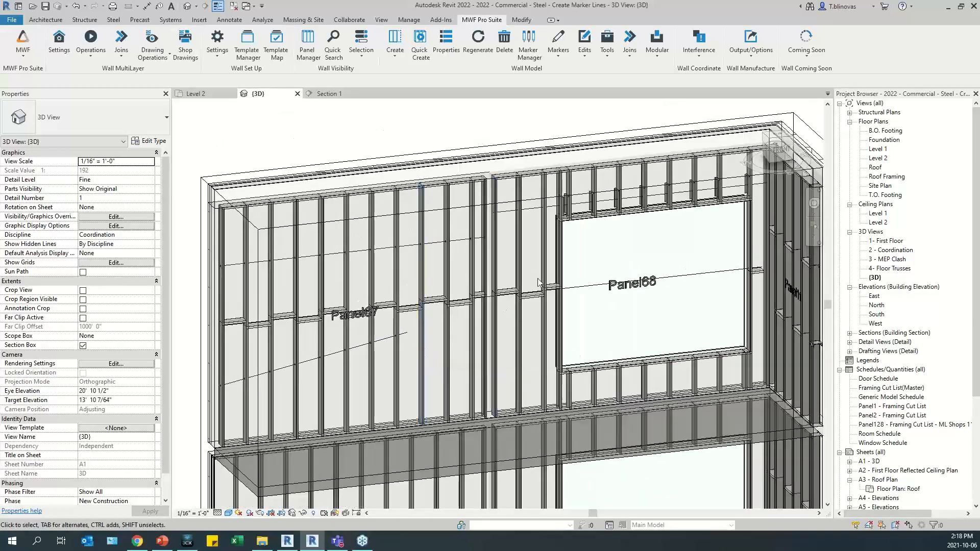
scroll(538, 283, "up", 2)
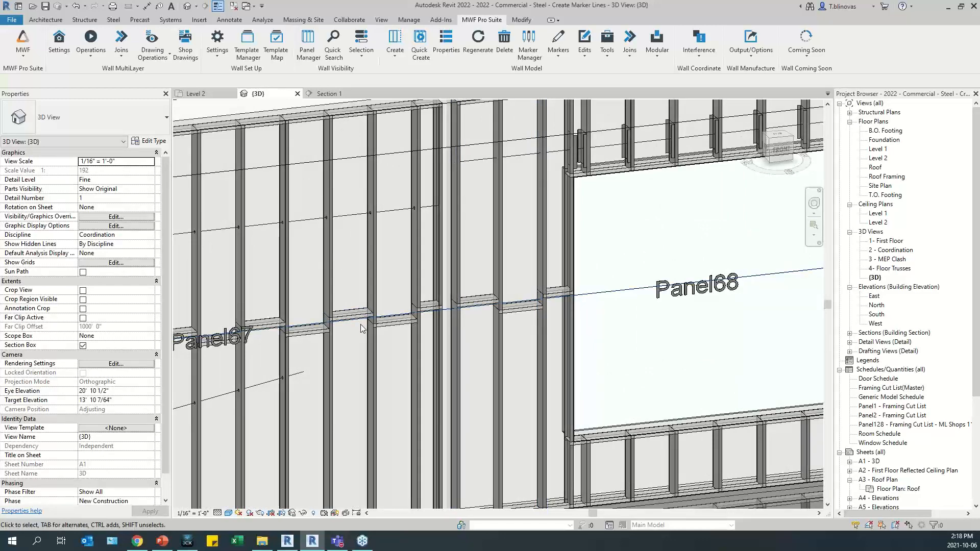
scroll(361, 328, "down", 2)
scroll(455, 395, "down", 2)
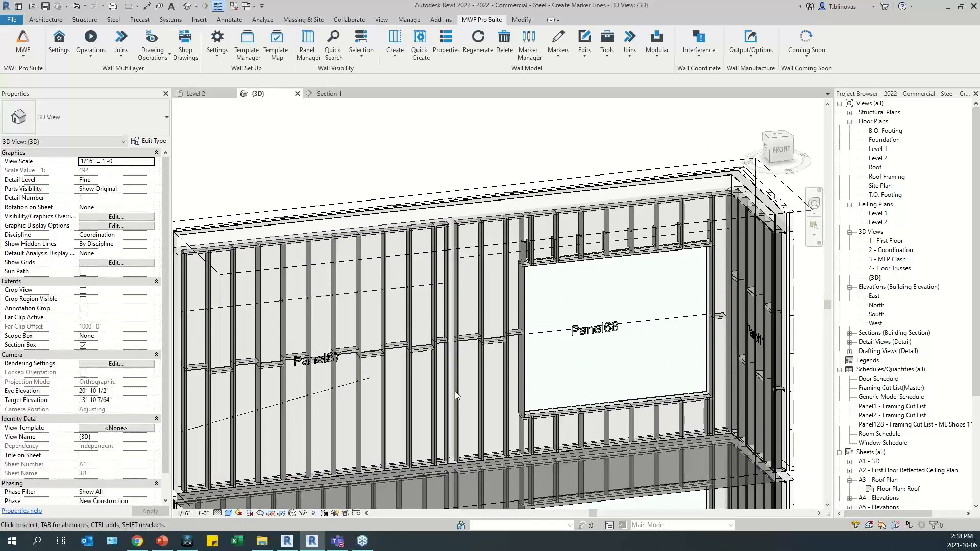
middle_click_drag(687, 314, 575, 283)
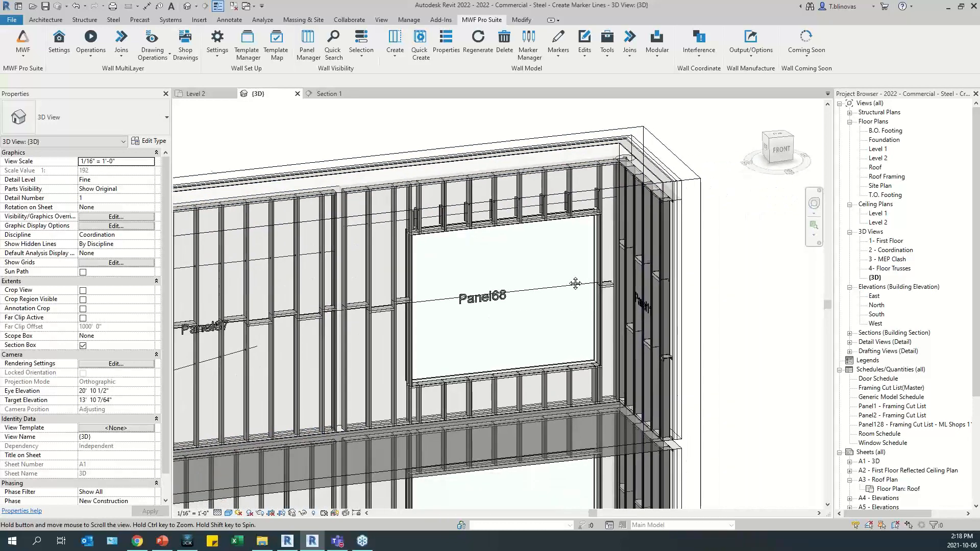
Step: Shorten the blocking marker line to about 16' 7" so it ends between two Panel68 studs, and regenerate Panel68
scroll(633, 288, "up", 1)
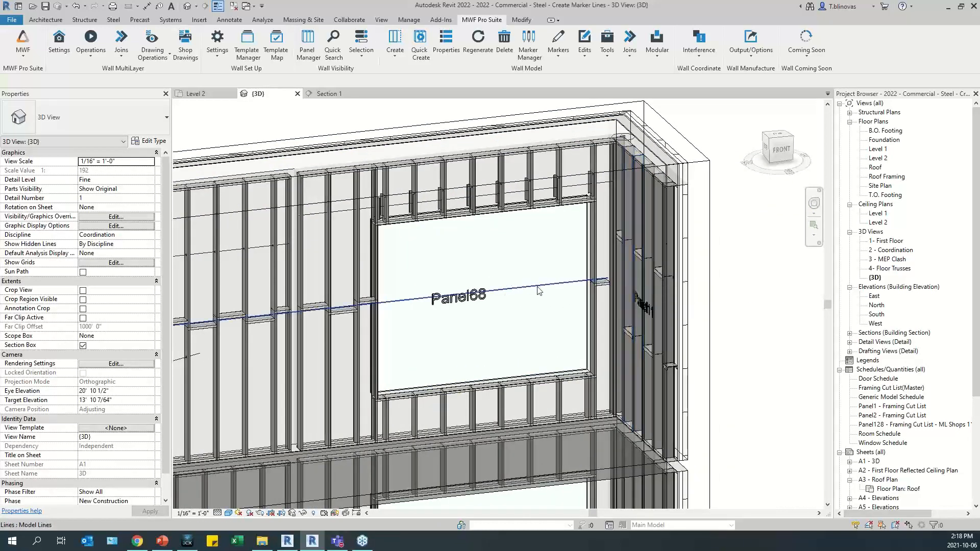
left_click(581, 281)
left_click_drag(452, 292, 374, 300)
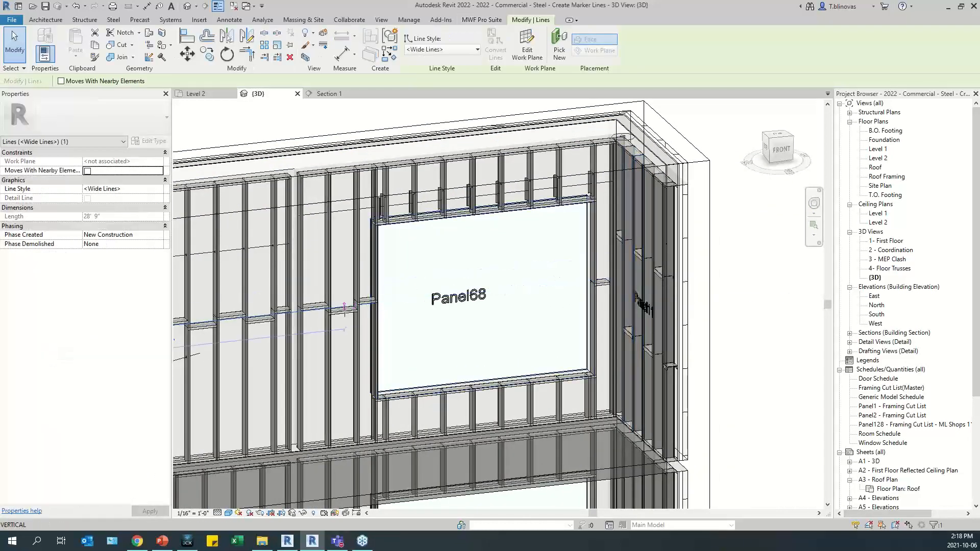
left_click(331, 353)
left_click(329, 353)
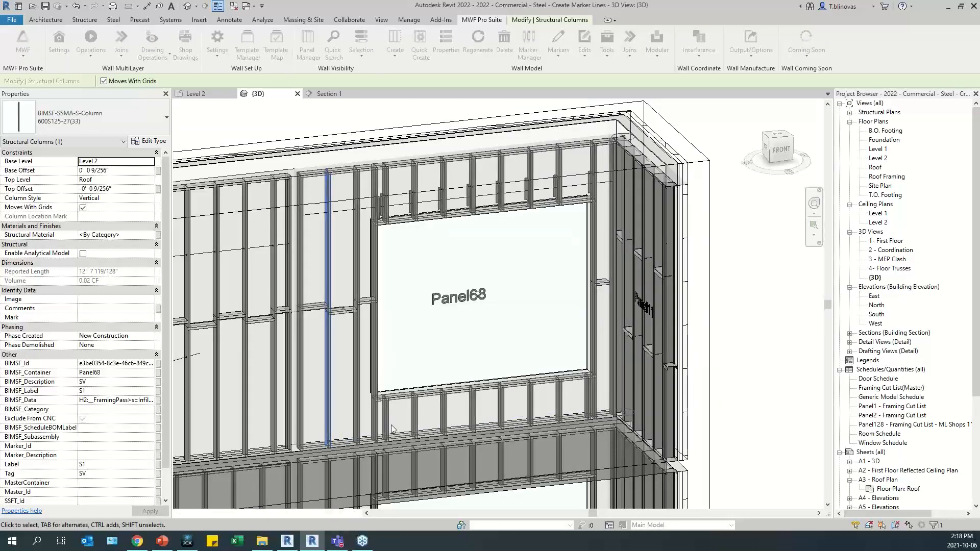
Step: Examine in Section 1 how Panel68's last blocking piece ends relative to the shortened marker line
left_click(327, 93)
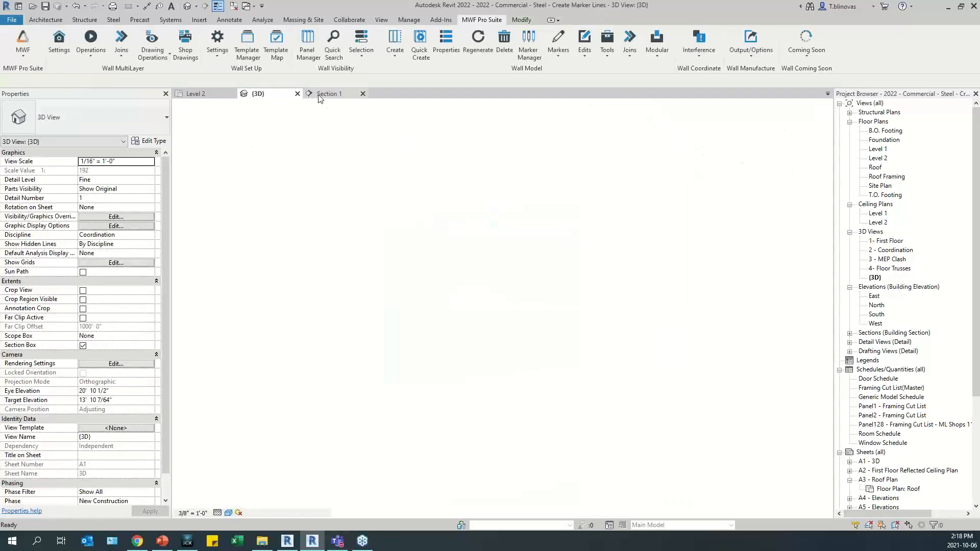
scroll(506, 352, "down", 3)
middle_click_drag(609, 356, 369, 339)
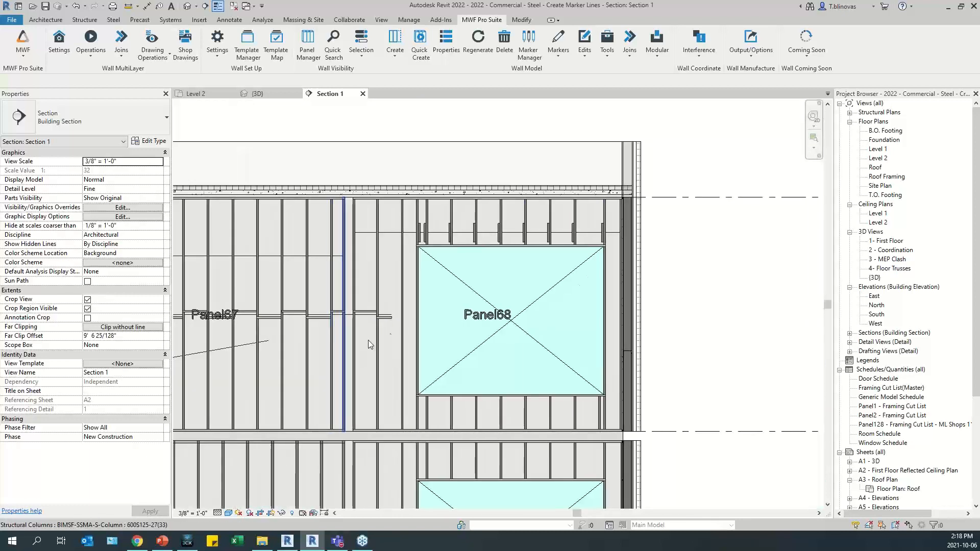
scroll(396, 317, "up", 8)
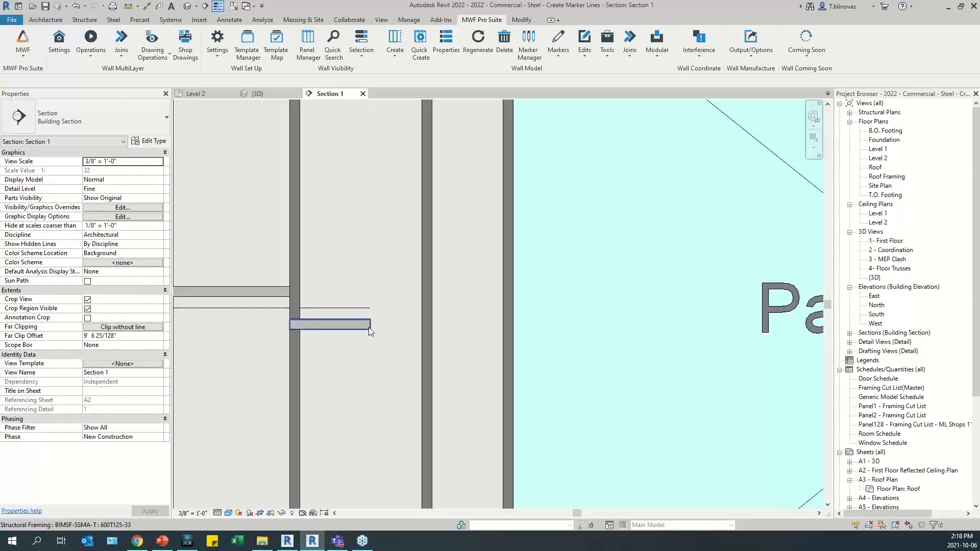
Step: Open the shortened blocking marker line's properties and its Manage Blocking Configurations dialog, keeping the blocking in Section 1 uncovered
left_click(323, 309)
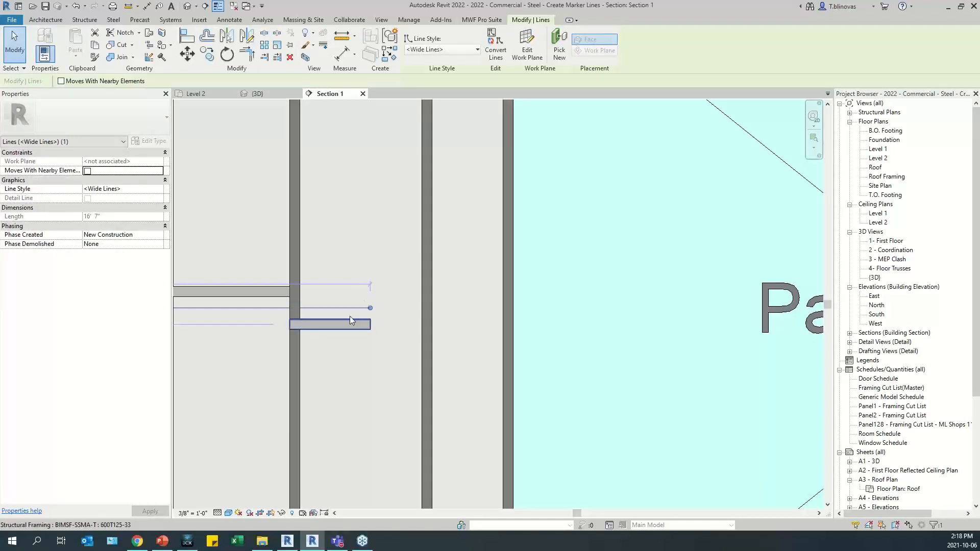
scroll(388, 289, "down", 4)
scroll(364, 307, "up", 1)
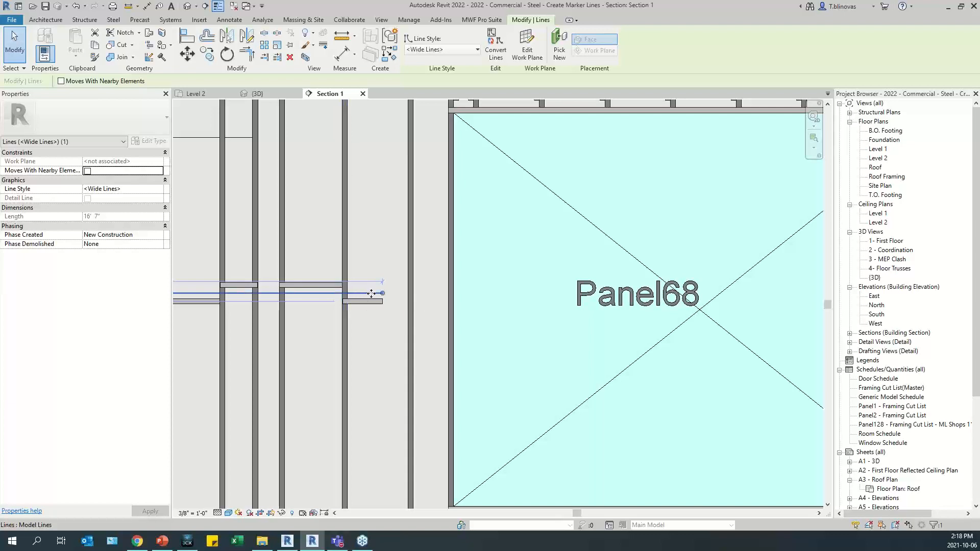
left_click(490, 20)
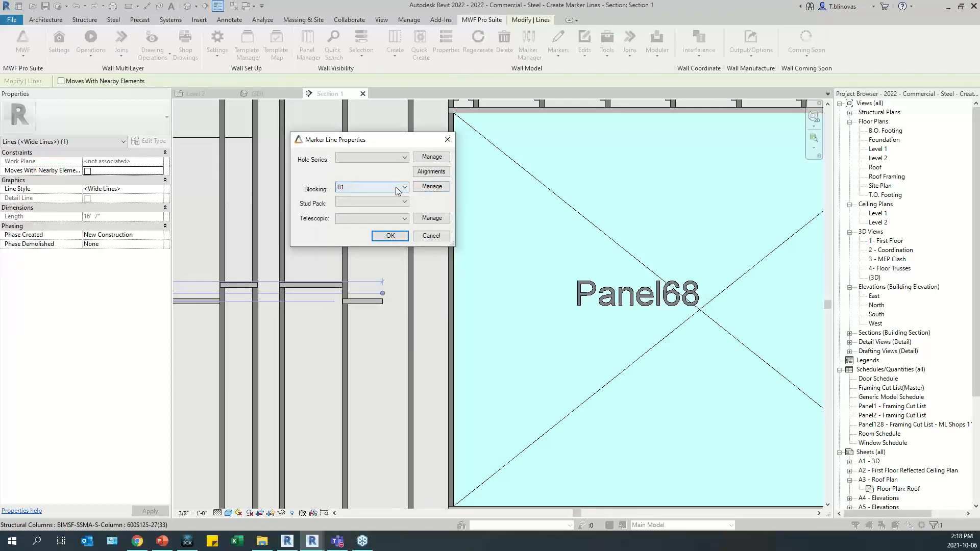
left_click(426, 187)
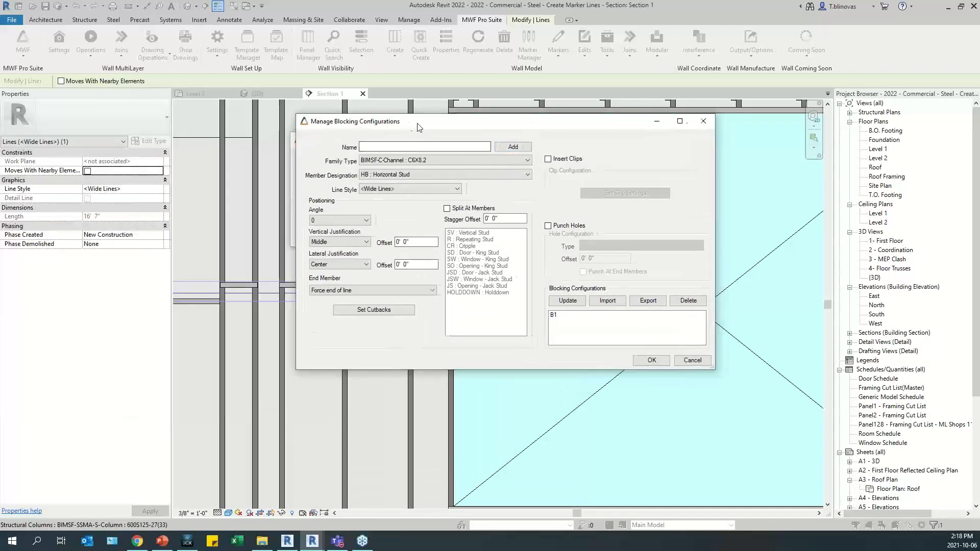
left_click_drag(416, 125, 530, 134)
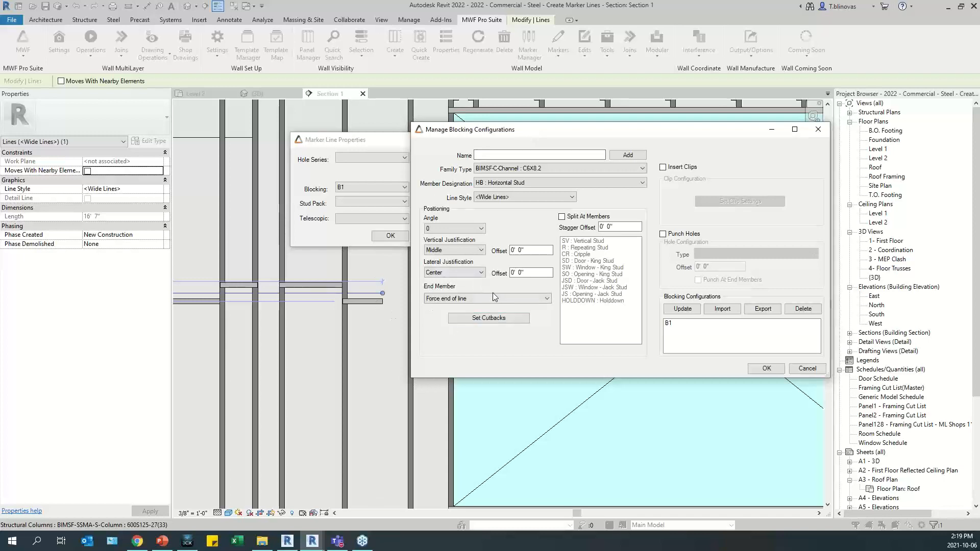
Step: Try the End Member option Stop at nearest intersected member, and set it to Extend to closest member after end of line
left_click(453, 300)
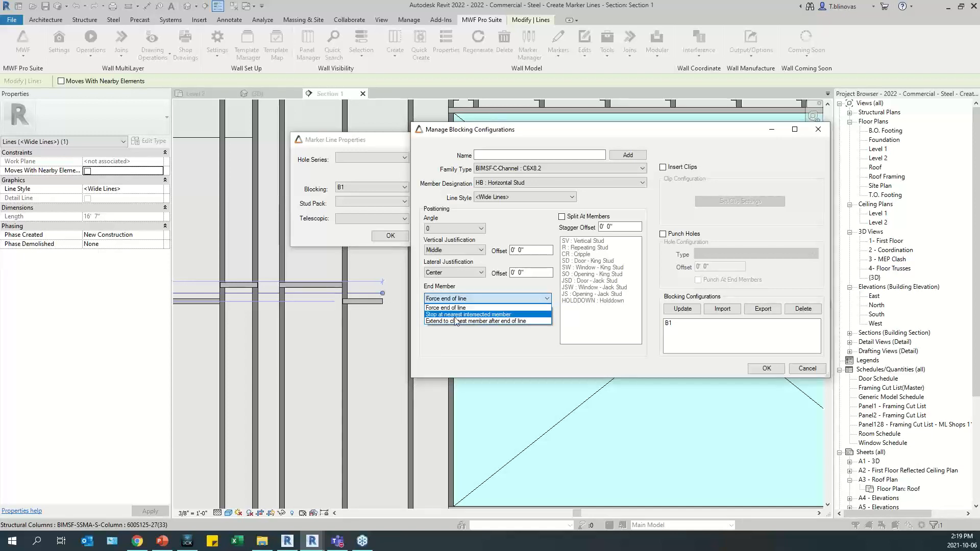
left_click(475, 314)
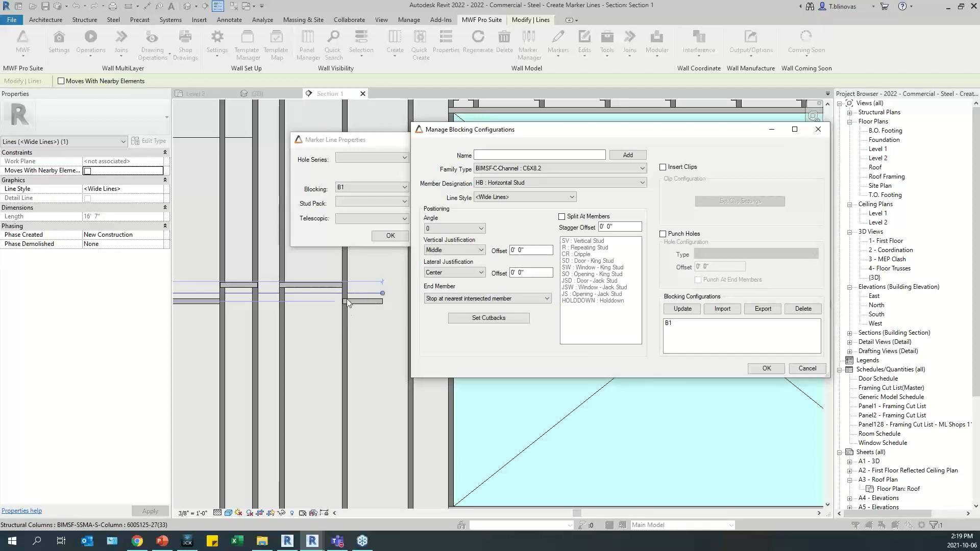
left_click(450, 299)
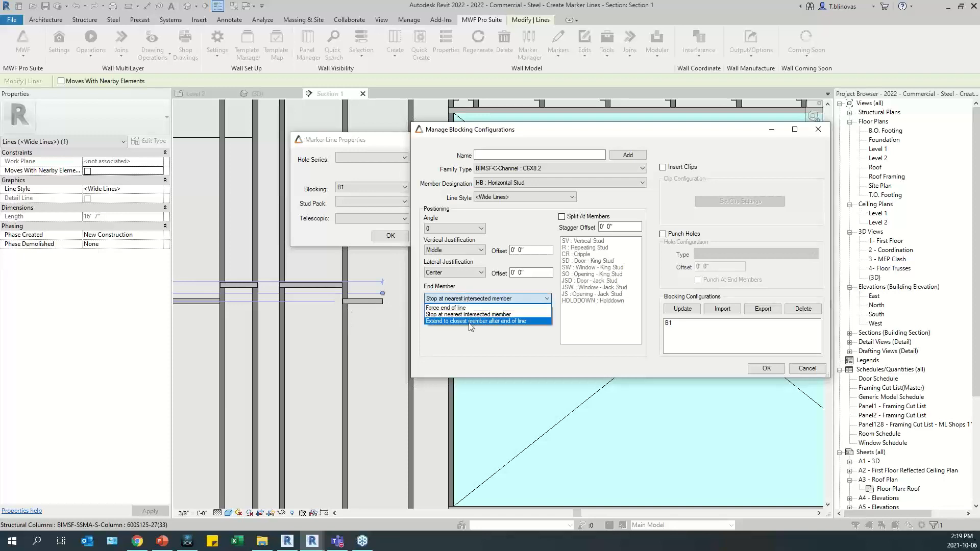
left_click(468, 321)
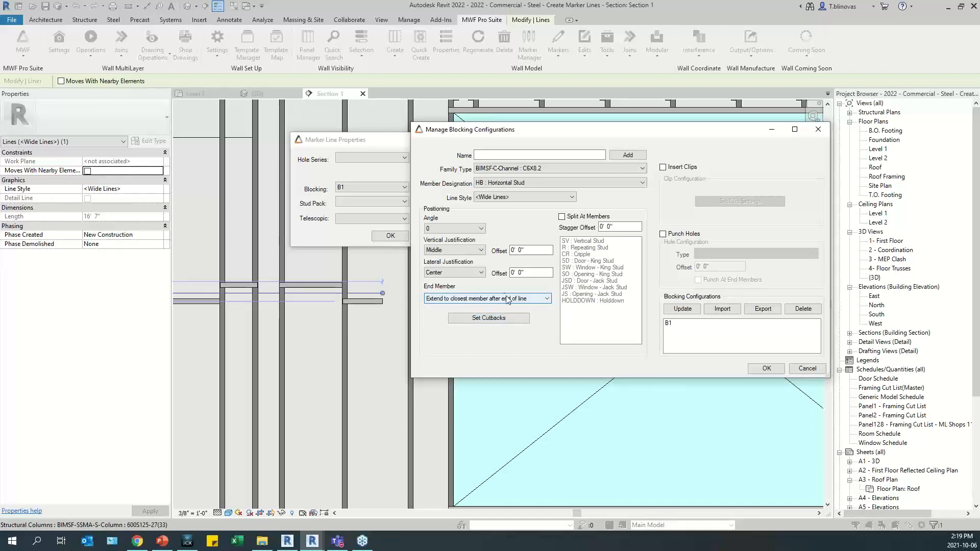
left_click_drag(511, 130, 600, 123)
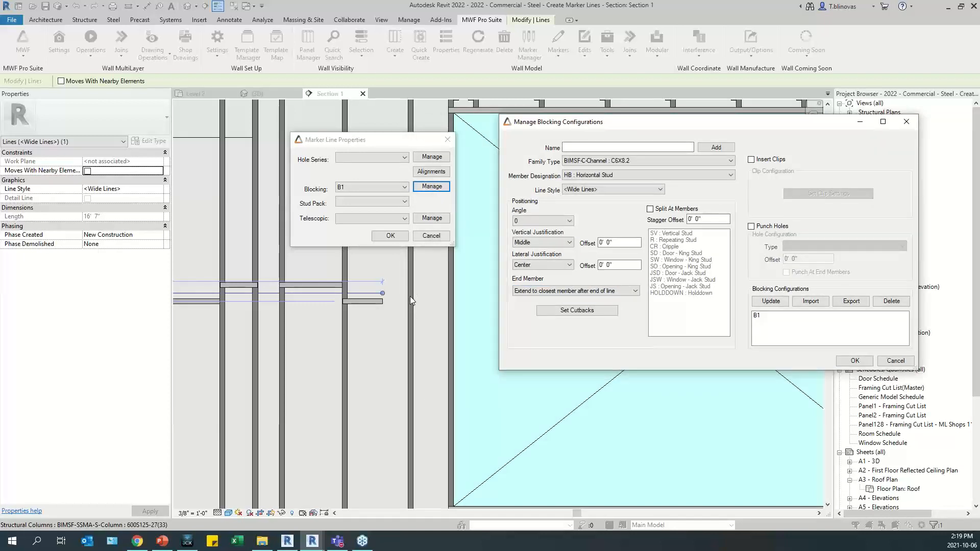
Step: Update blocking configuration B1 with End Member set to Extend to closest member after end of line, and apply it to the marker line
left_click_drag(704, 126, 660, 138)
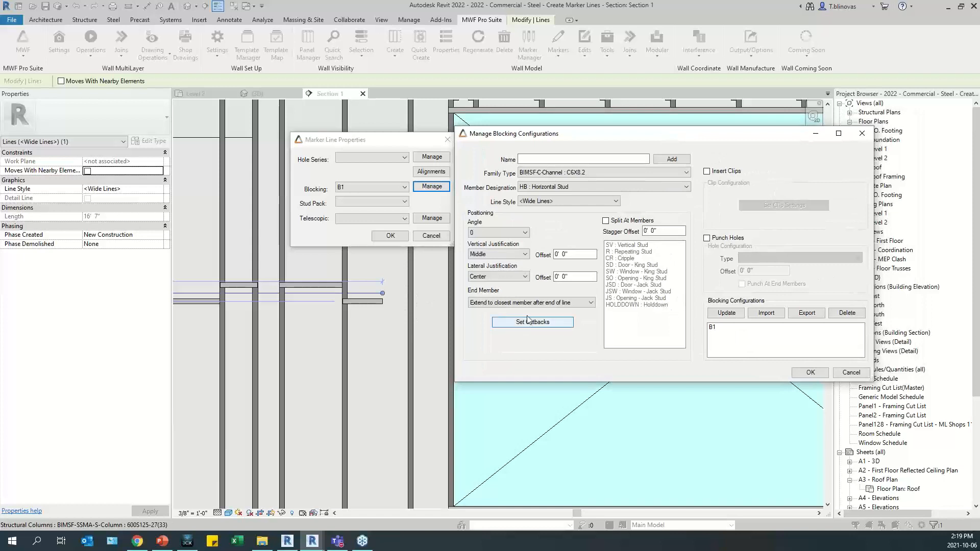
left_click(714, 329)
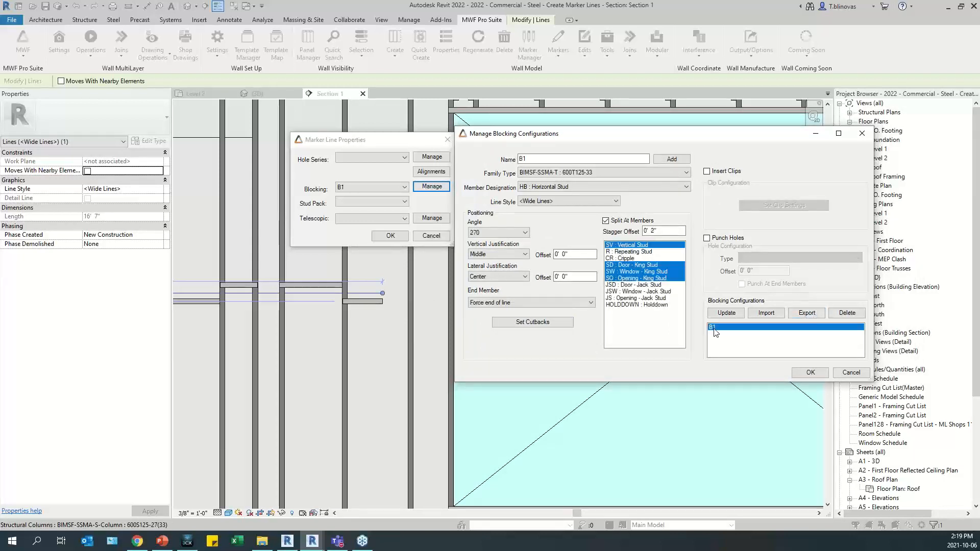
left_click(530, 304)
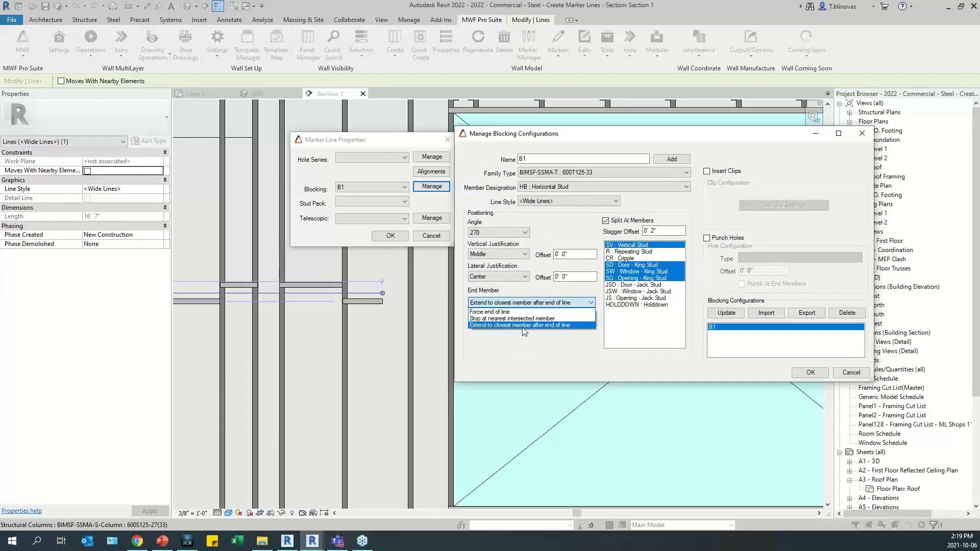
left_click(522, 326)
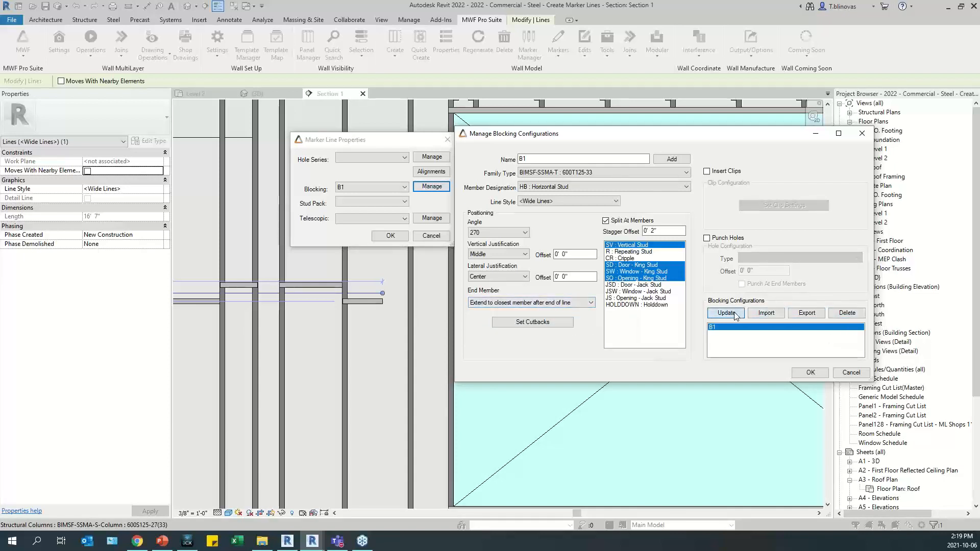
left_click(810, 372)
left_click(391, 236)
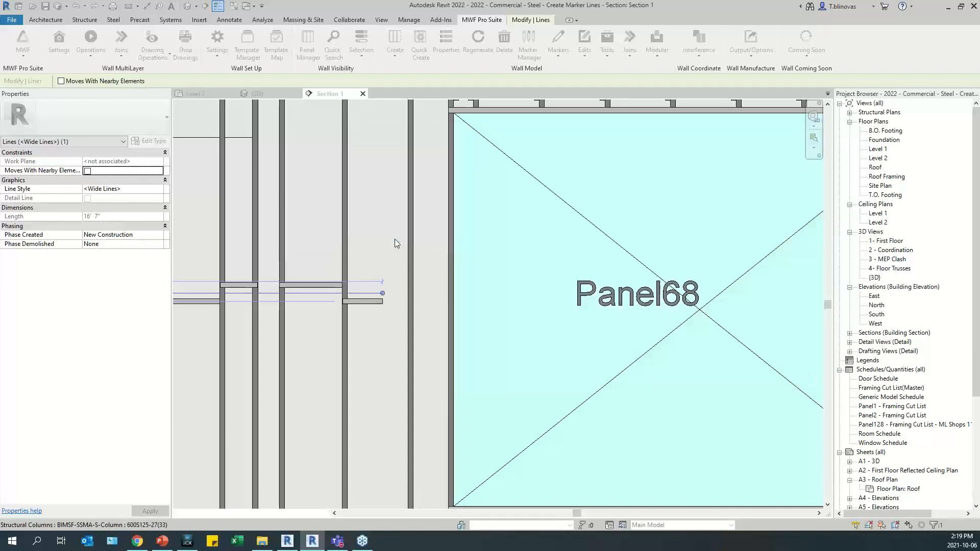
Step: Regenerate Panel68's framing and inspect the last blocking piece at the end of the marker line
left_click(411, 246)
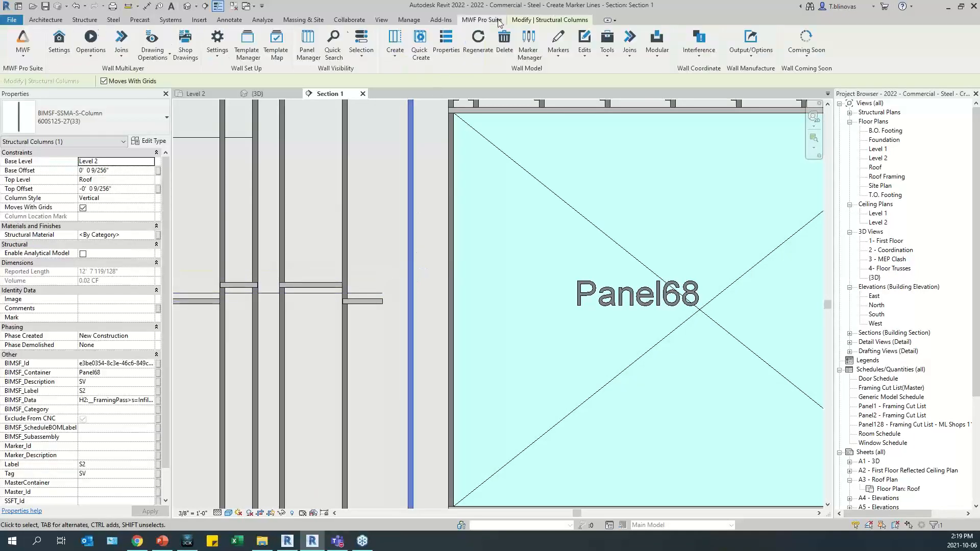
left_click(478, 40)
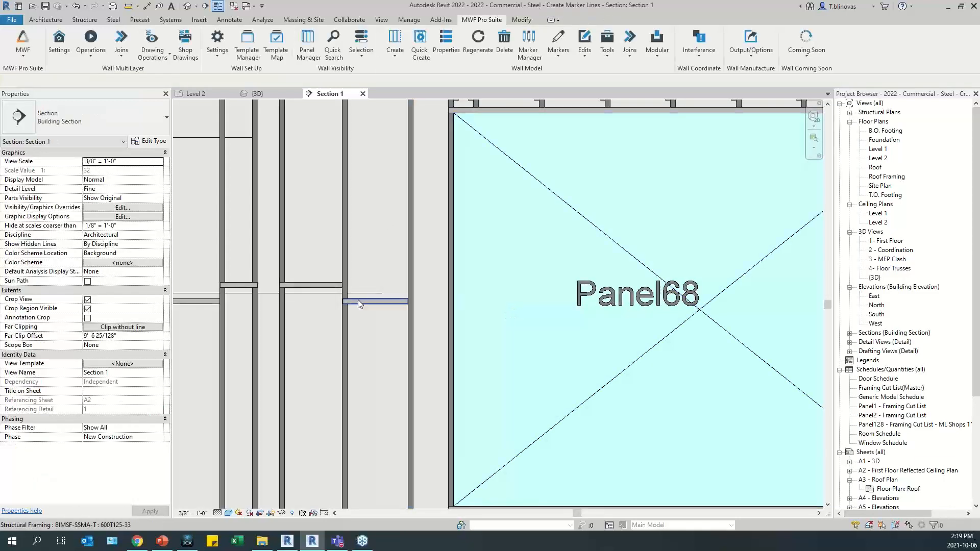
scroll(384, 296, "up", 2)
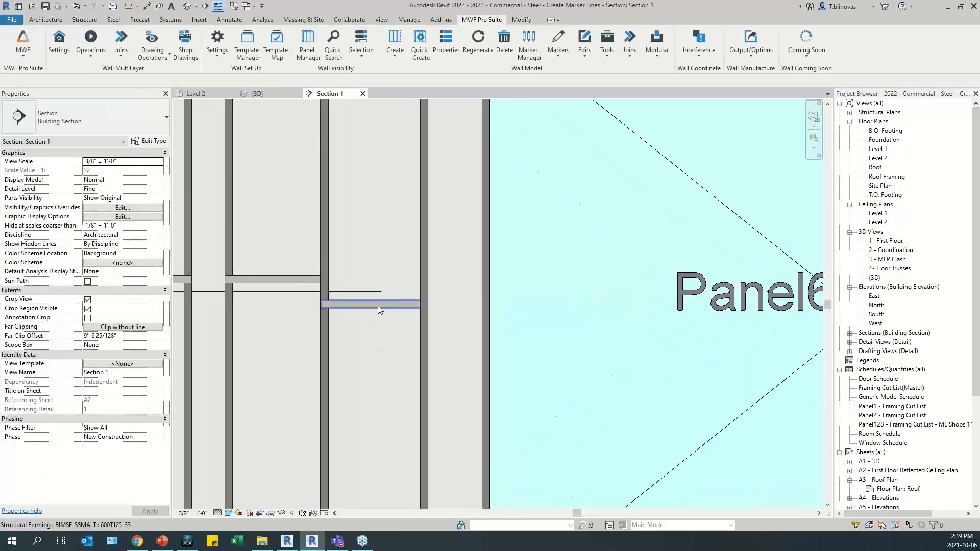
left_click(421, 277)
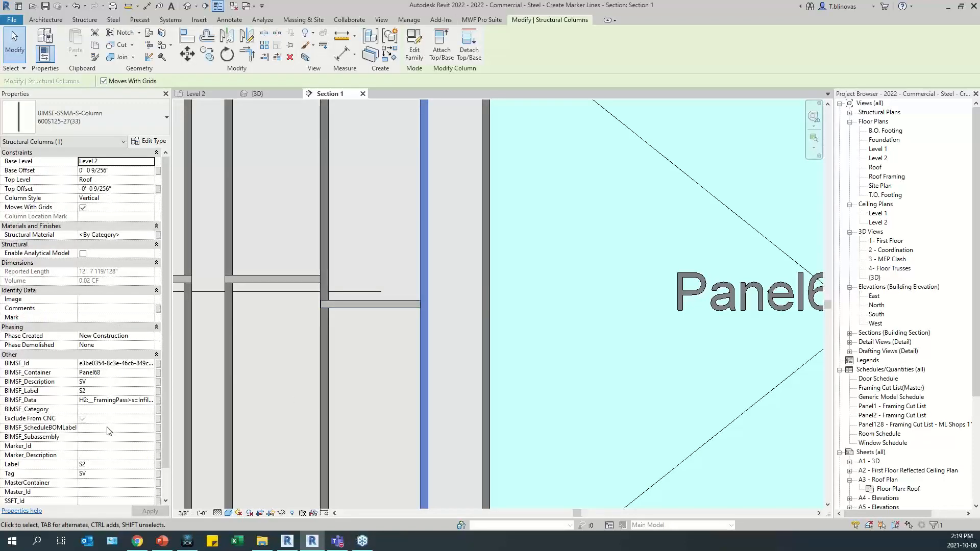
scroll(474, 274, "down", 2)
scroll(474, 275, "down", 6)
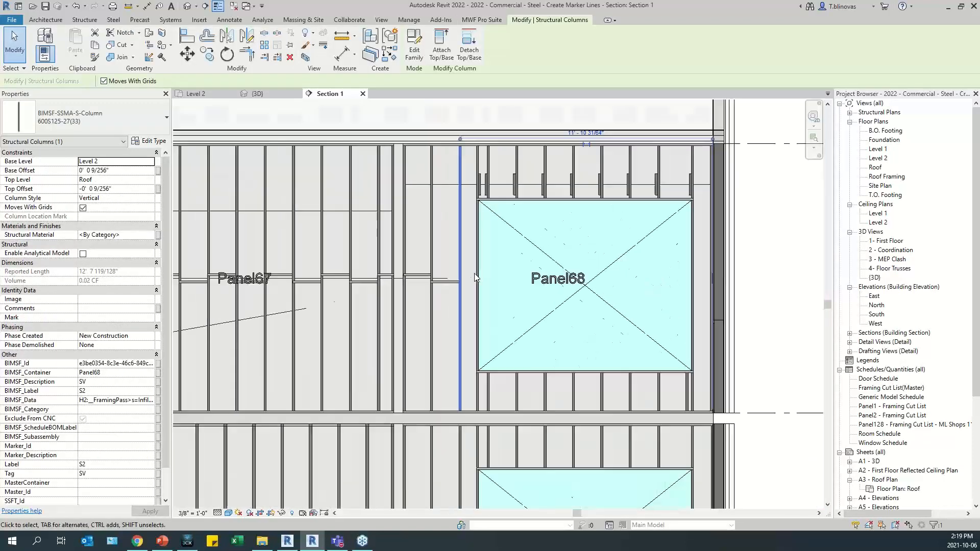
middle_click_drag(450, 386, 355, 392)
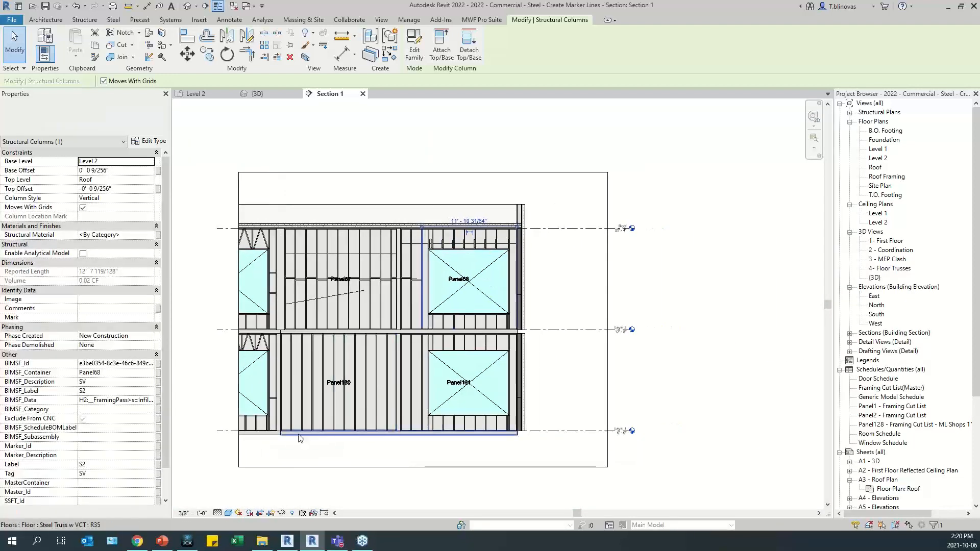
scroll(295, 393, "up", 3)
left_click(493, 21)
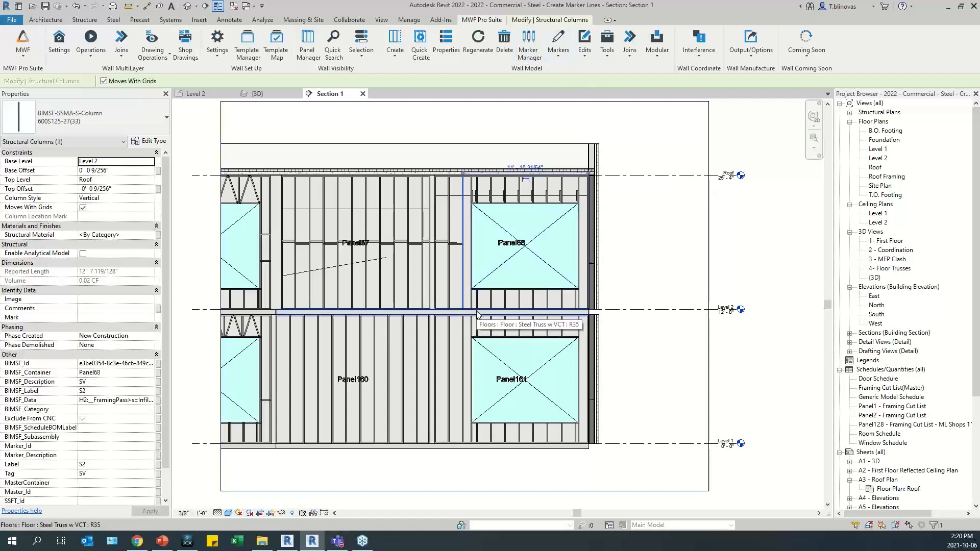
left_click(414, 419)
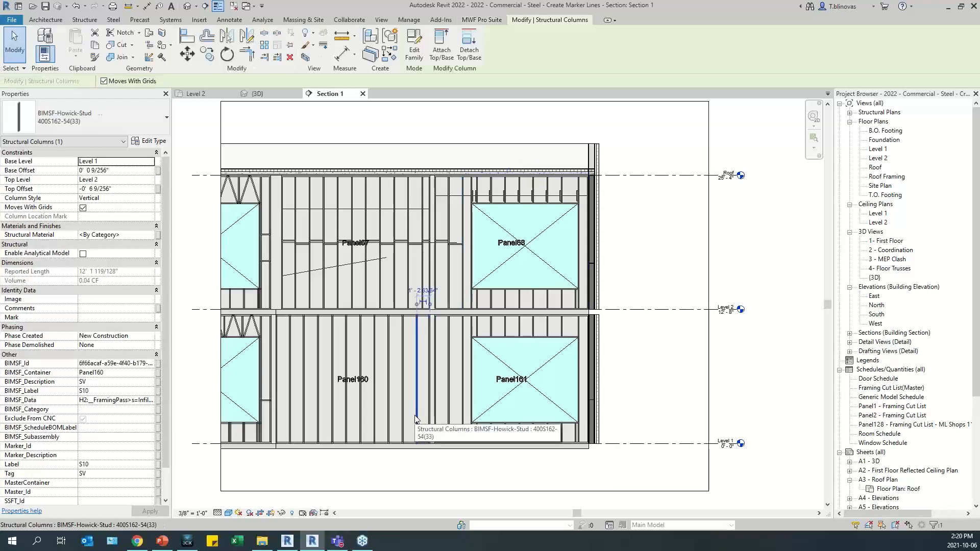
left_click(482, 20)
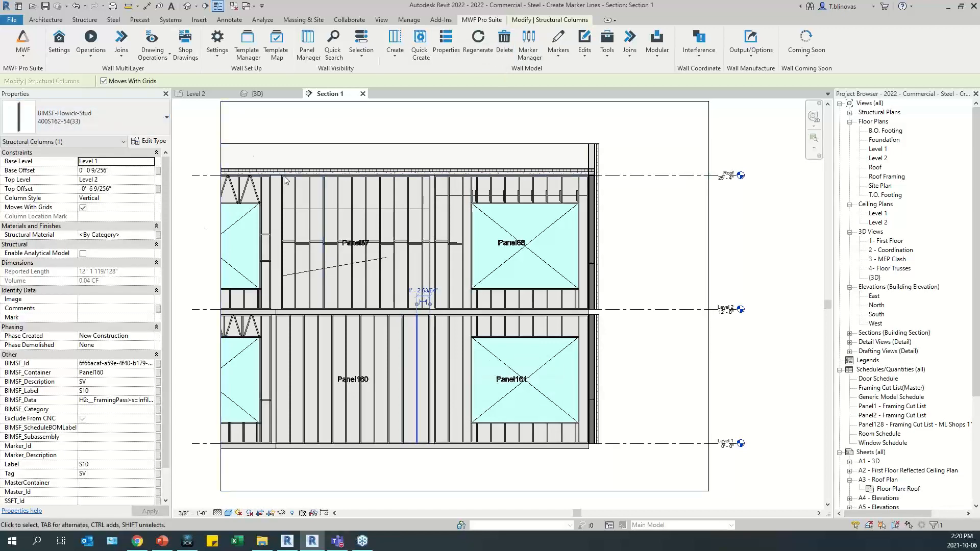
left_click(397, 263)
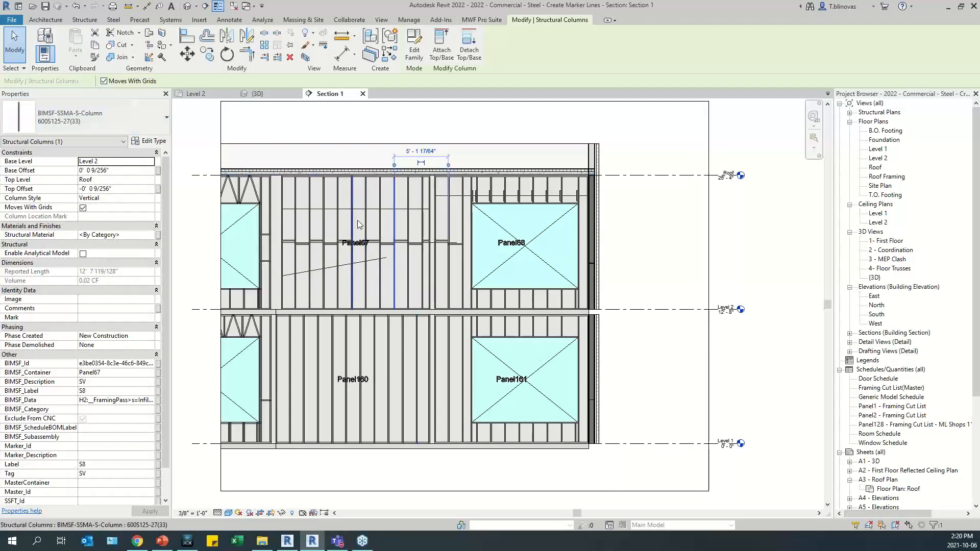
left_click(372, 394)
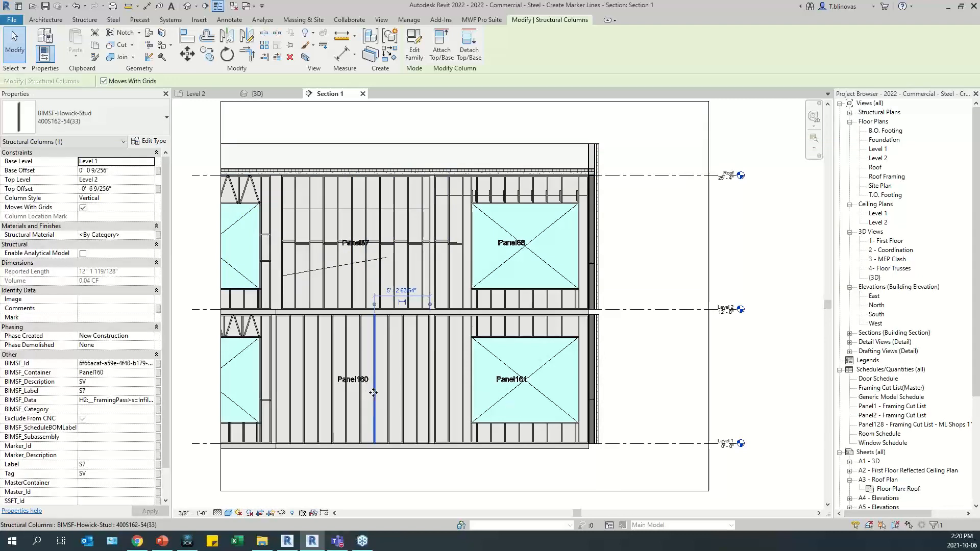
left_click(502, 20)
middle_click_drag(498, 197, 558, 180)
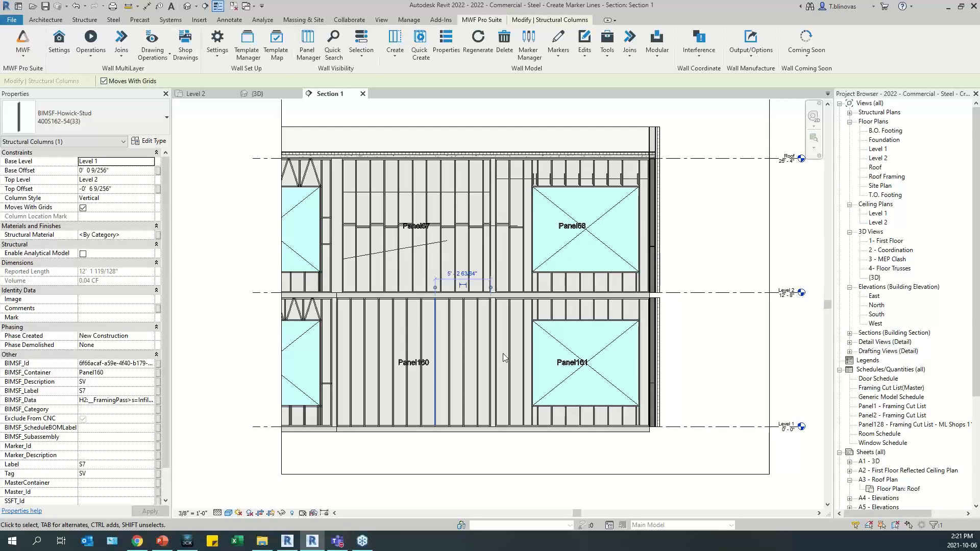
scroll(418, 391, "up", 4)
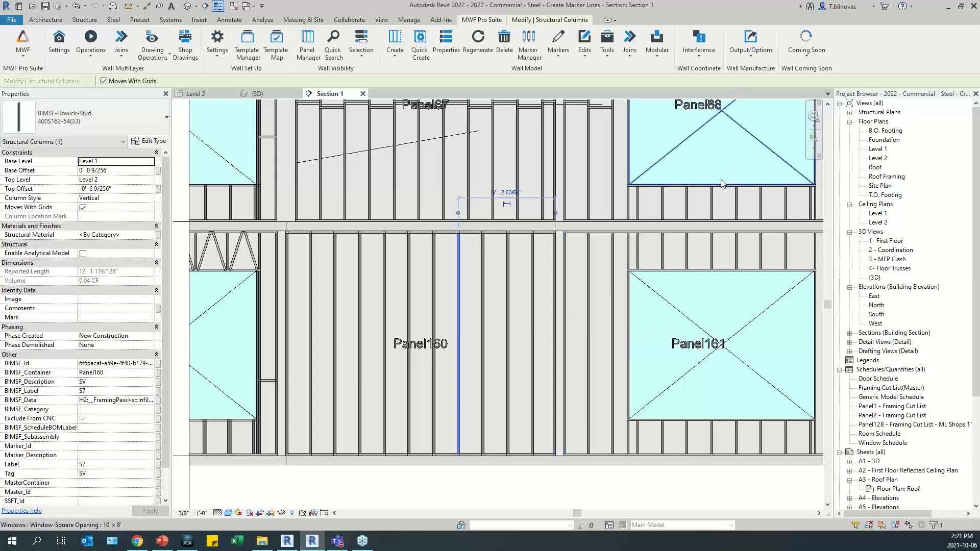
left_click(558, 45)
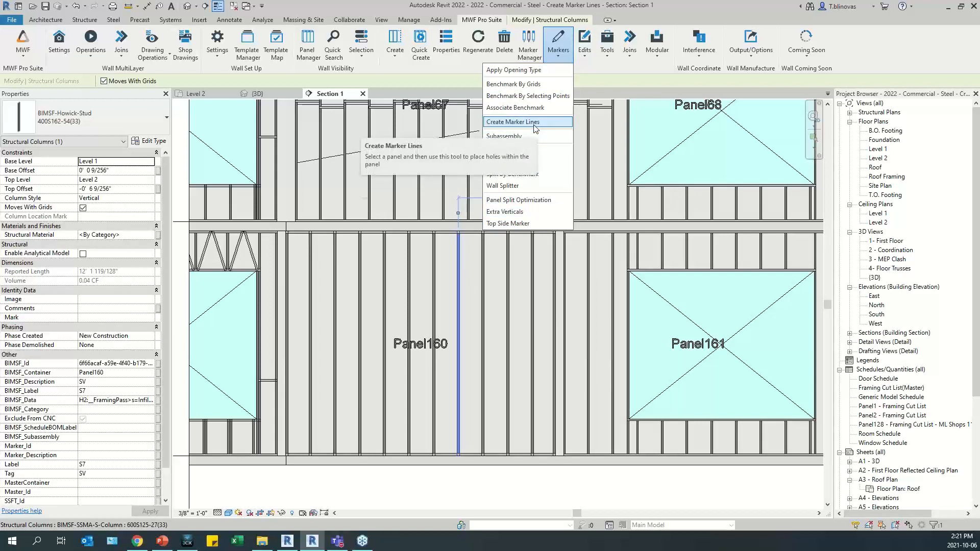
left_click(607, 55)
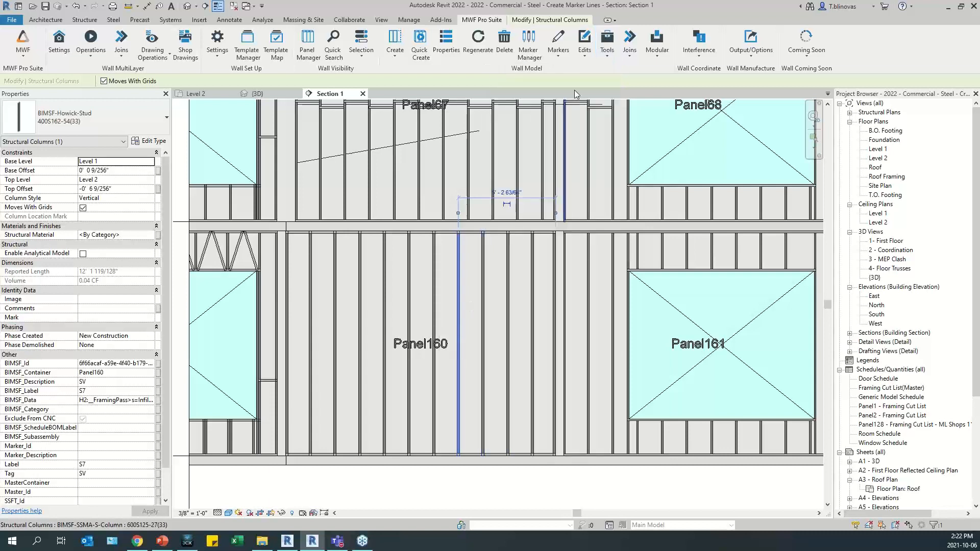
left_click(558, 46)
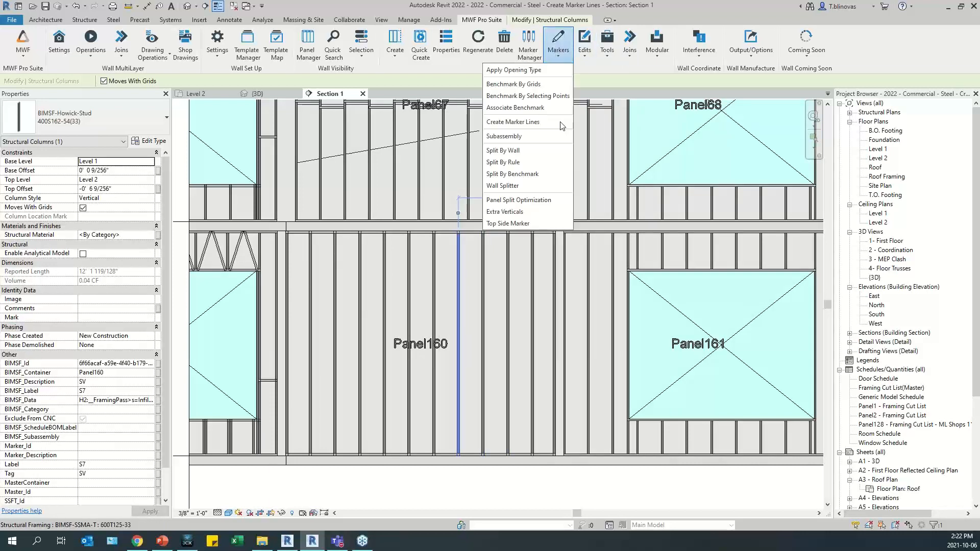
left_click(528, 123)
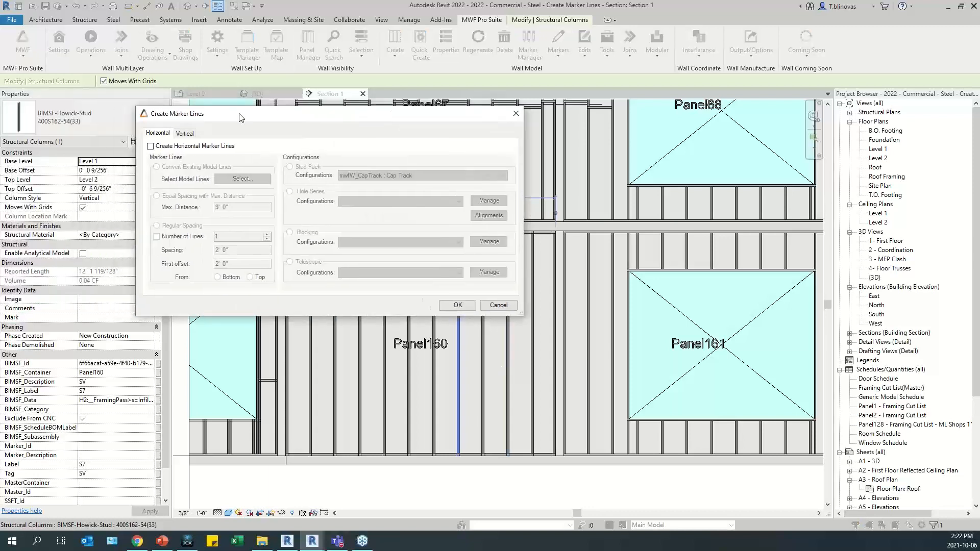
left_click(284, 159)
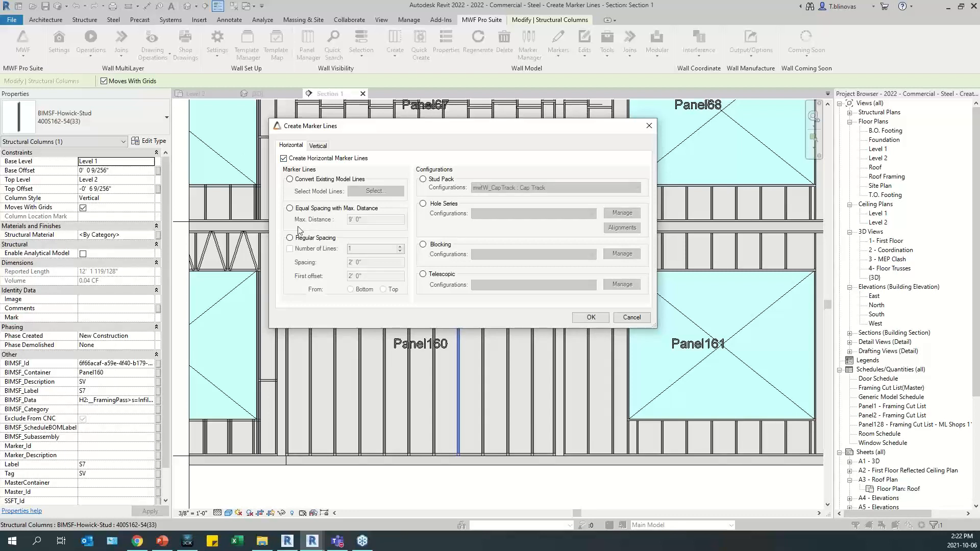
left_click(649, 127)
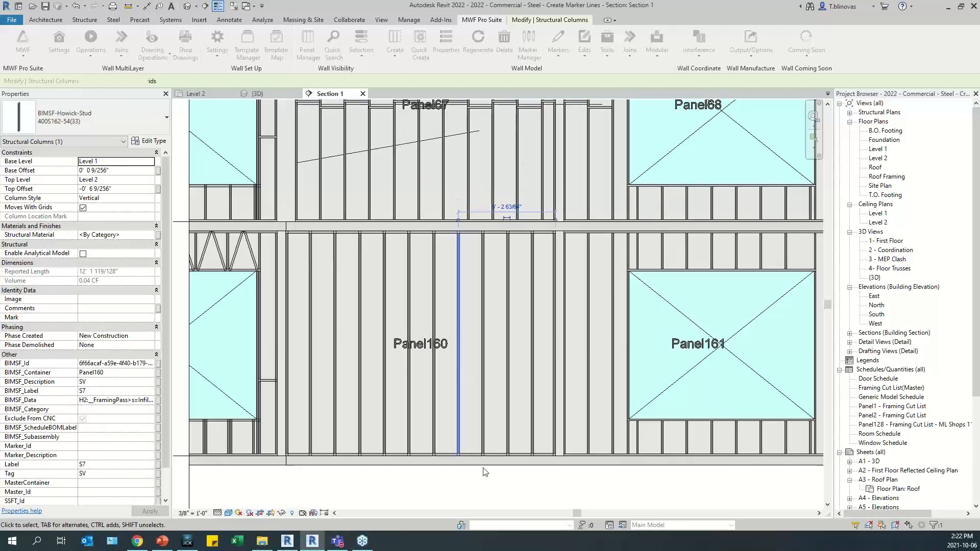
key("Escape")
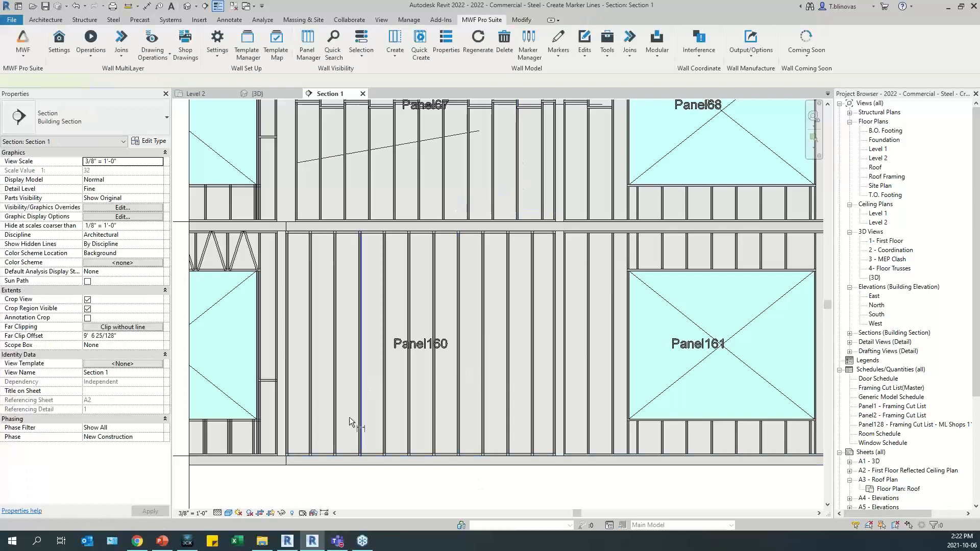
Step: Place an aligned dimension below Panel160, measuring between the outer faces of its two end studs
key("d")
key("i")
scroll(283, 476, "up", 1)
scroll(283, 477, "up", 2)
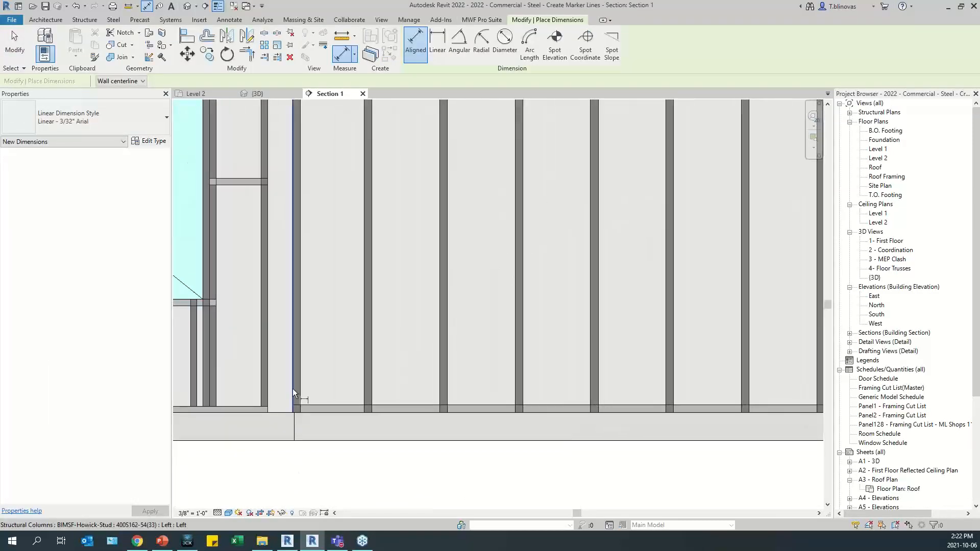
left_click(293, 388)
scroll(292, 388, "down", 1)
scroll(714, 427, "up", 5)
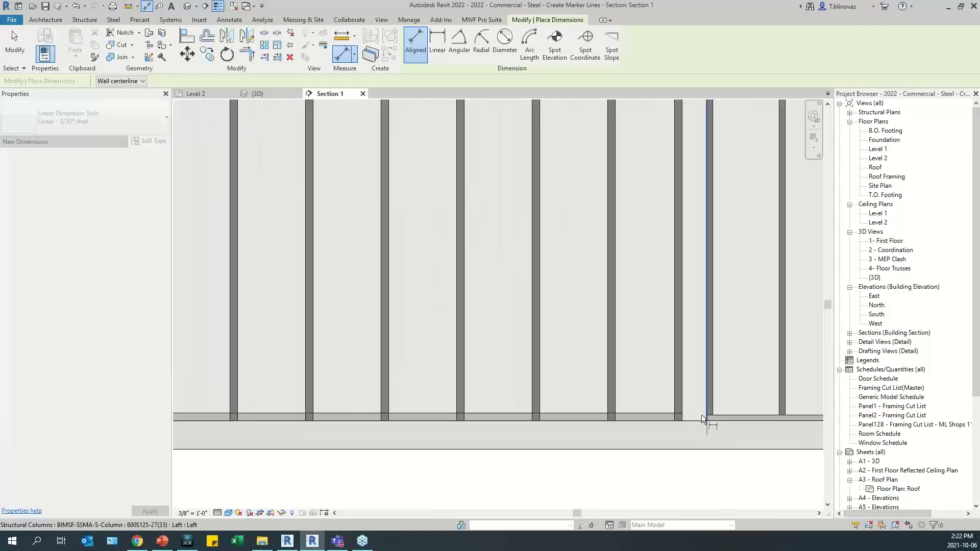
left_click(681, 396)
scroll(462, 413, "down", 6)
left_click(461, 448)
scroll(461, 451, "down", 3)
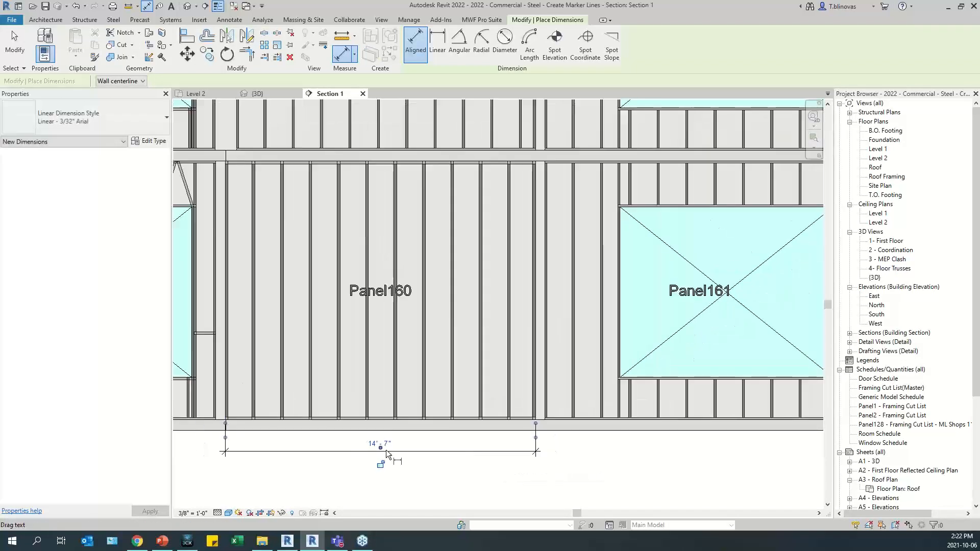
middle_click_drag(741, 406, 764, 311)
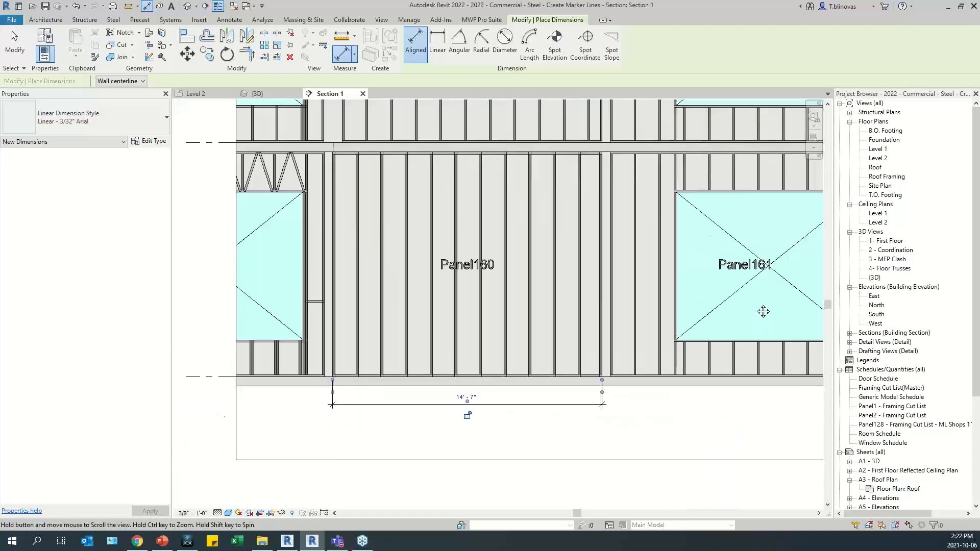
scroll(480, 418, "up", 4)
middle_click_drag(503, 420, 488, 460)
scroll(488, 460, "down", 3)
key("Escape")
Step: Start Create Marker Lines on a Panel160 stud, enabling horizontal marker lines with Regular Spacing and 2 lines
left_click(505, 406)
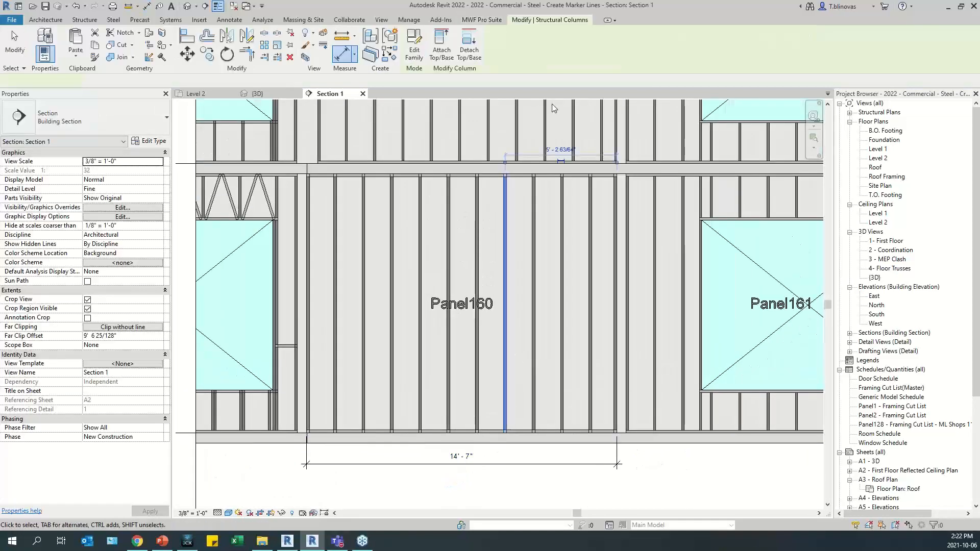
left_click(493, 21)
left_click(559, 56)
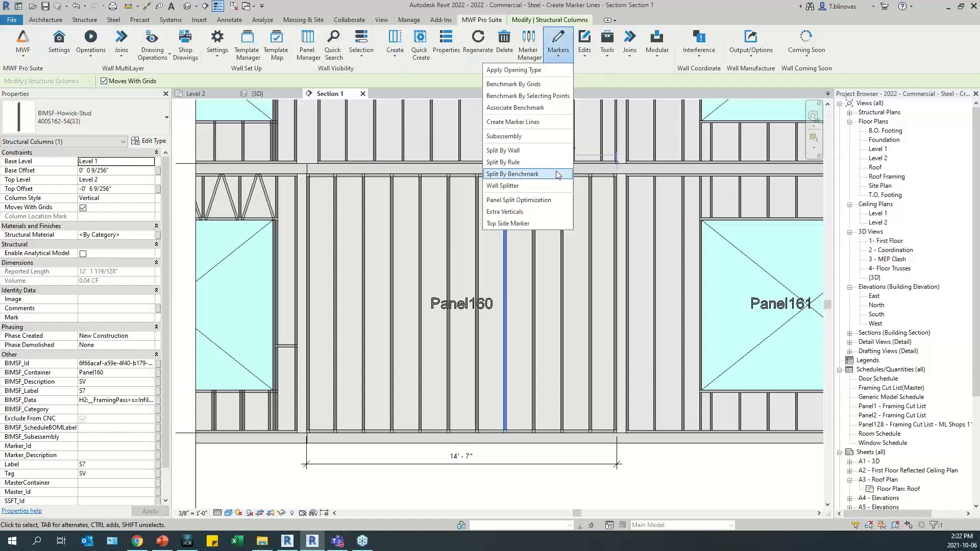
left_click(548, 122)
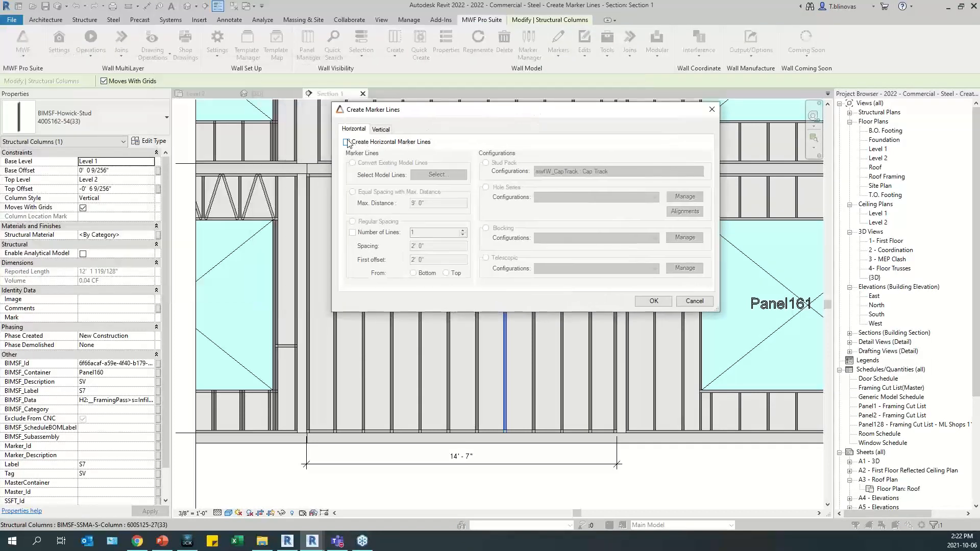
left_click(347, 142)
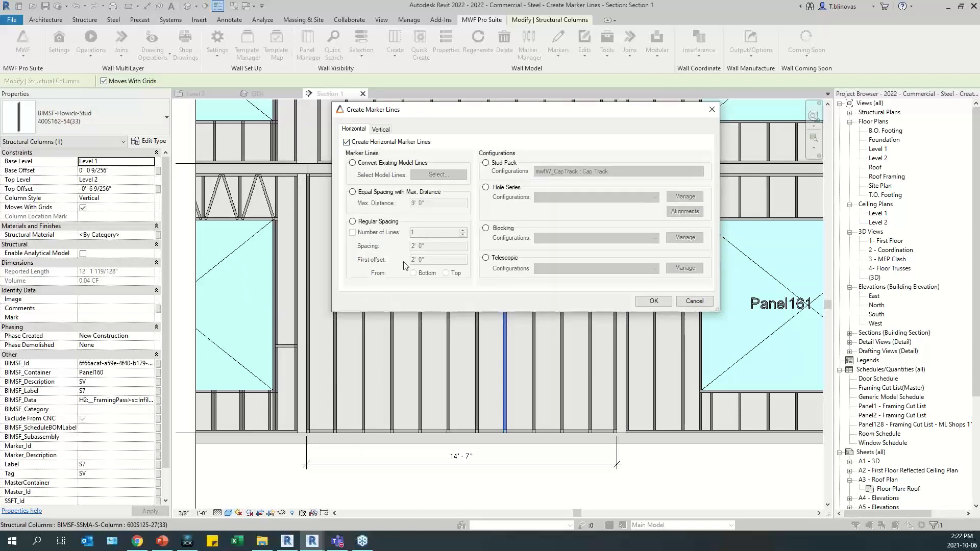
left_click(352, 221)
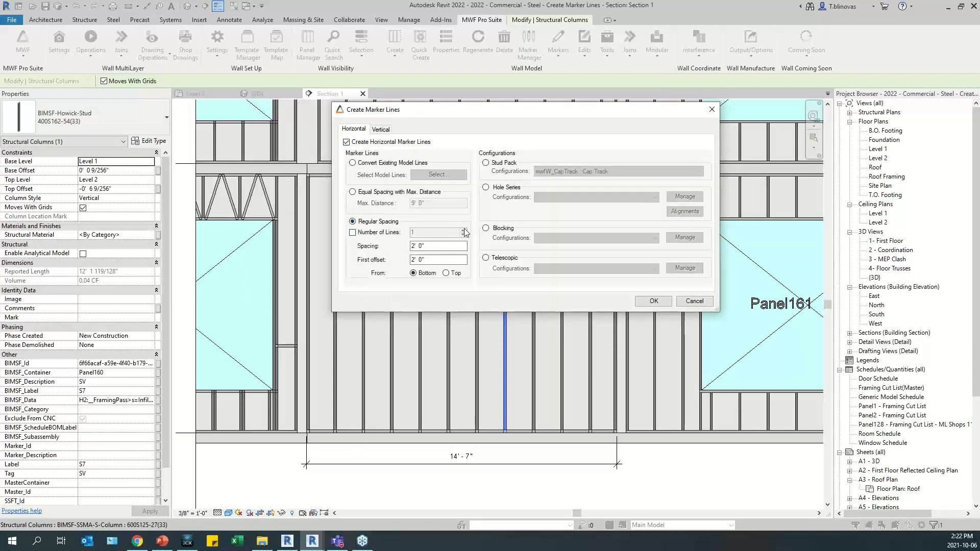
left_click(364, 234)
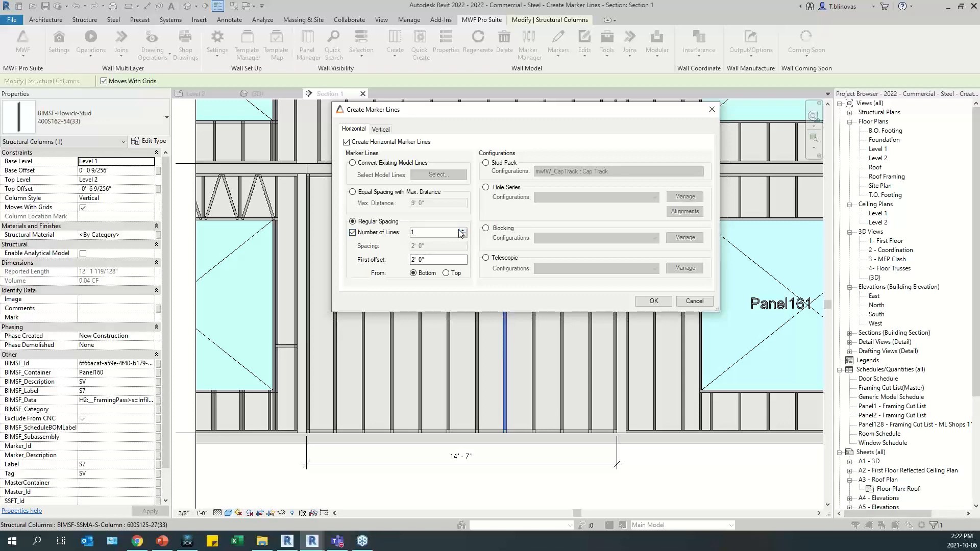
left_click(463, 230)
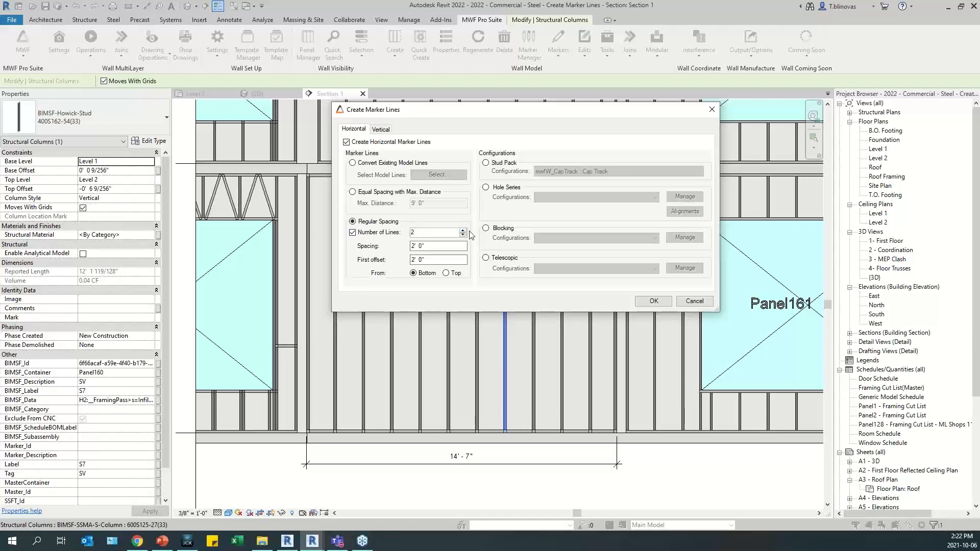
Step: Set the horizontal marker lines to an 8' 0" spacing and 2' 4" first offset, with the Horizontal telescopic configuration
double_click(419, 260)
left_click(414, 246)
type("8")
left_click(486, 258)
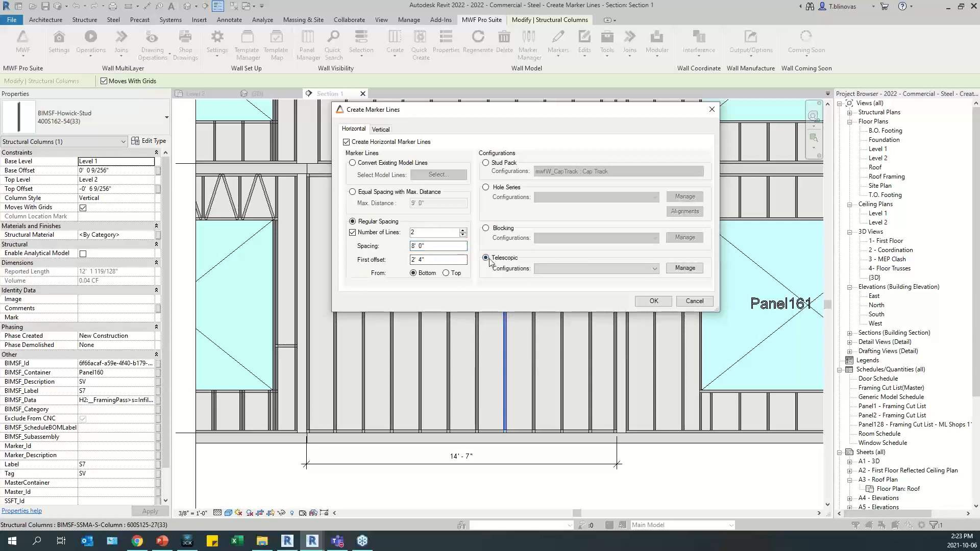
left_click(630, 269)
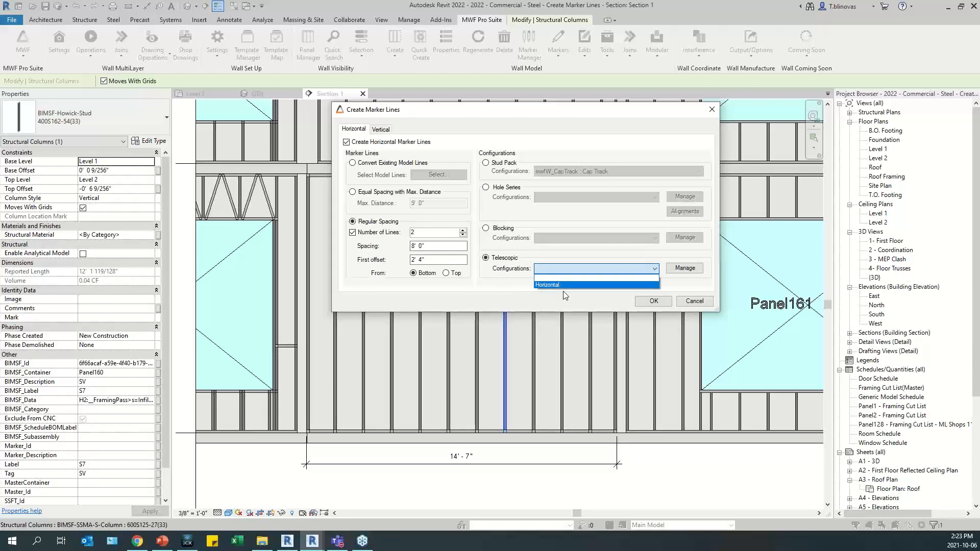
left_click(552, 284)
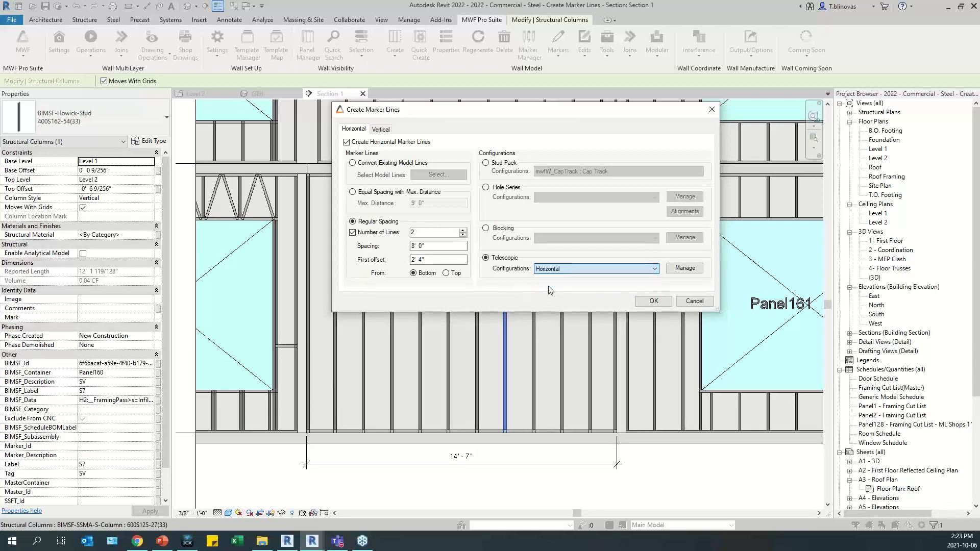
Step: Review the Horizontal and Vertical telescopic configurations, comparing their previews and the telescopic families available for Horizontal
left_click(685, 268)
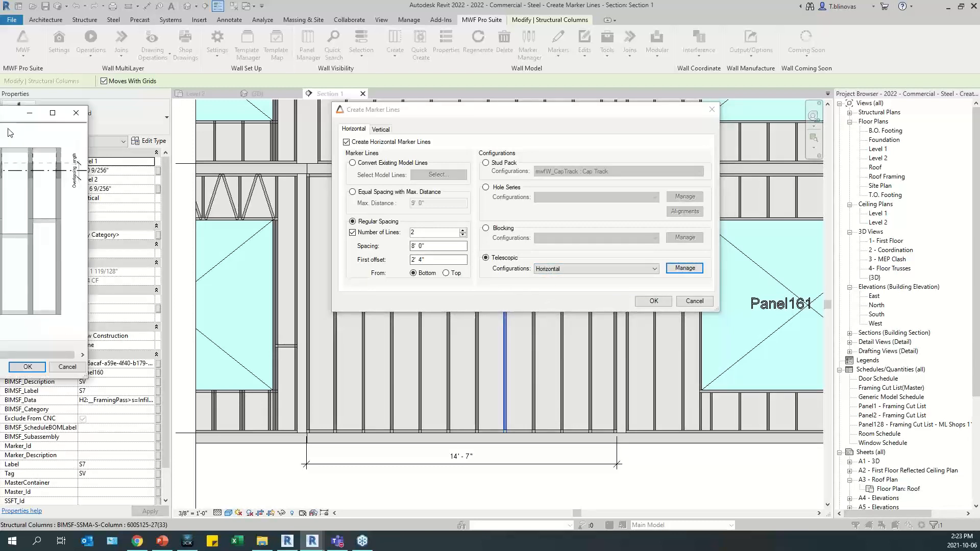
left_click_drag(609, 346, 748, 374)
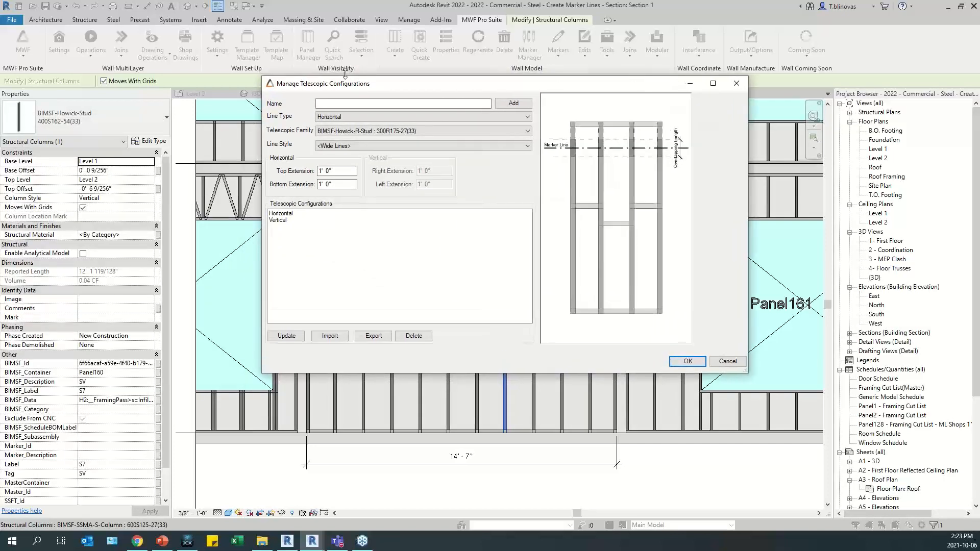
left_click(374, 104)
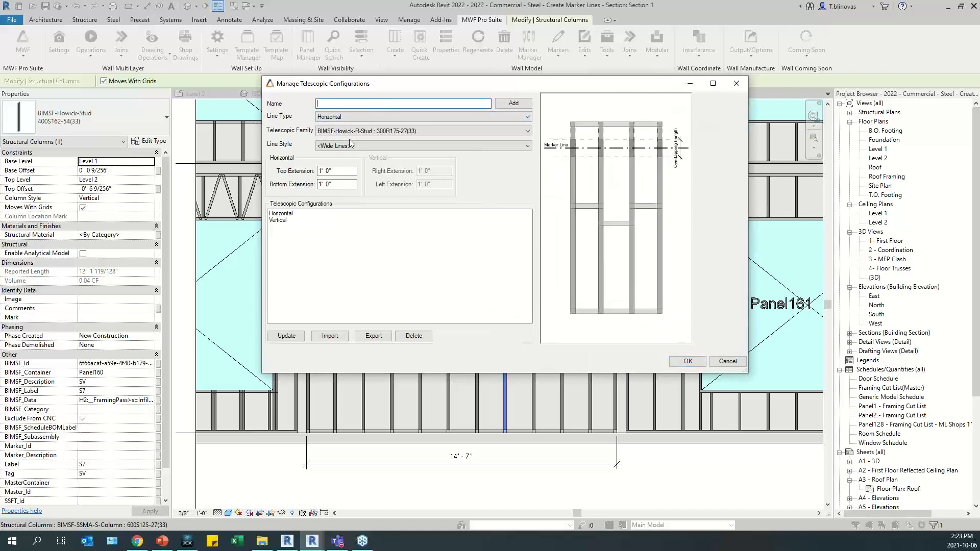
left_click(280, 214)
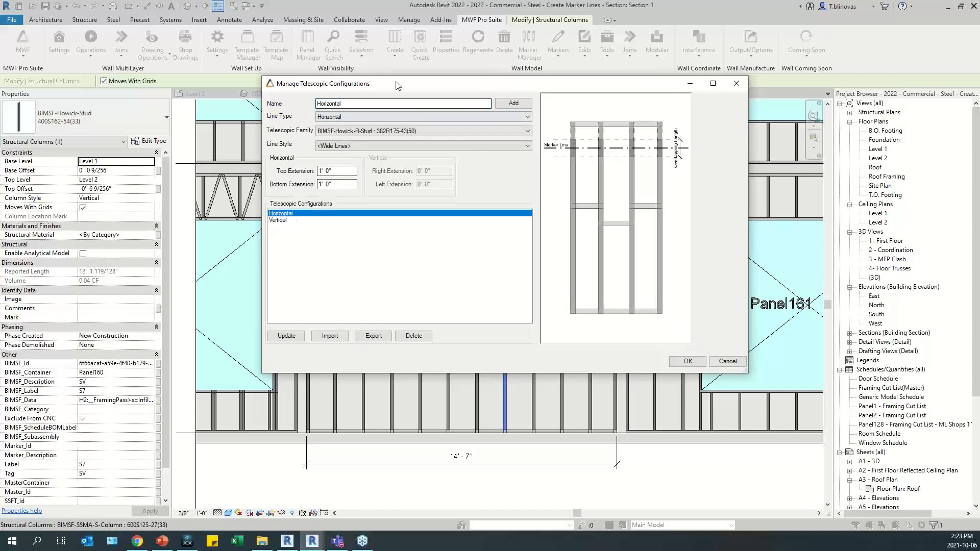
mouse_move(399, 87)
left_mouse_down()
mouse_move(499, 292)
mouse_move(494, 346)
mouse_move(498, 281)
mouse_move(441, 194)
left_mouse_up()
mouse_move(453, 240)
left_mouse_down()
mouse_move(539, 326)
mouse_move(499, 284)
mouse_move(432, 413)
mouse_move(402, 139)
left_mouse_up()
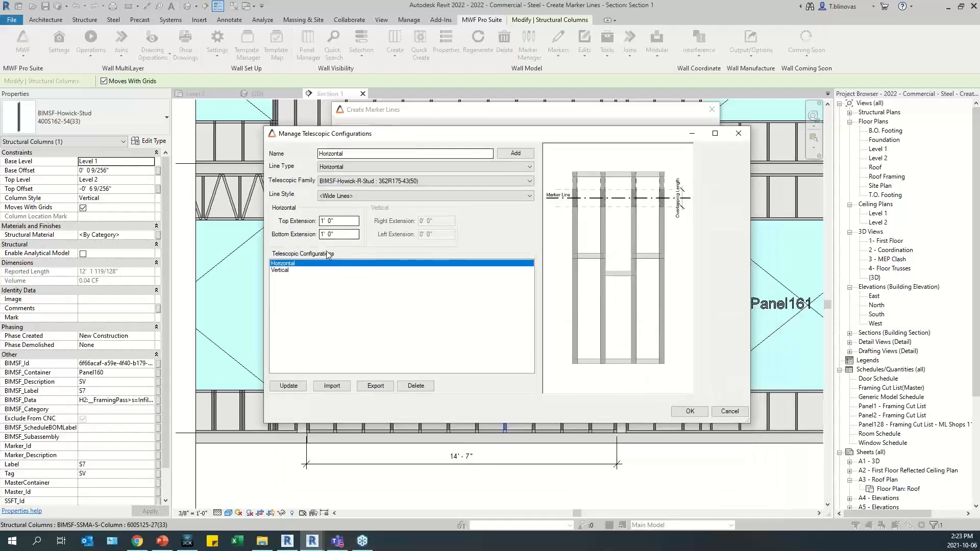
left_click(285, 272)
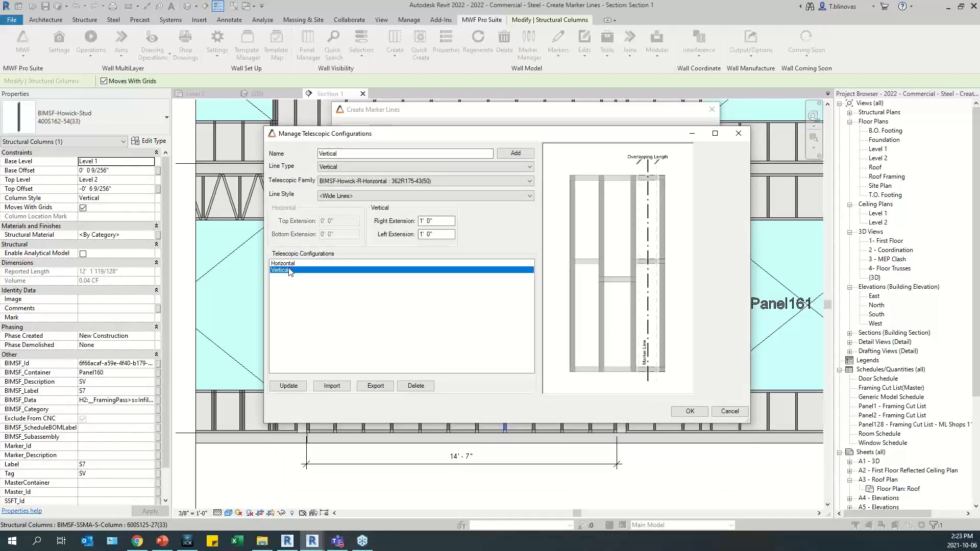
left_click(285, 264)
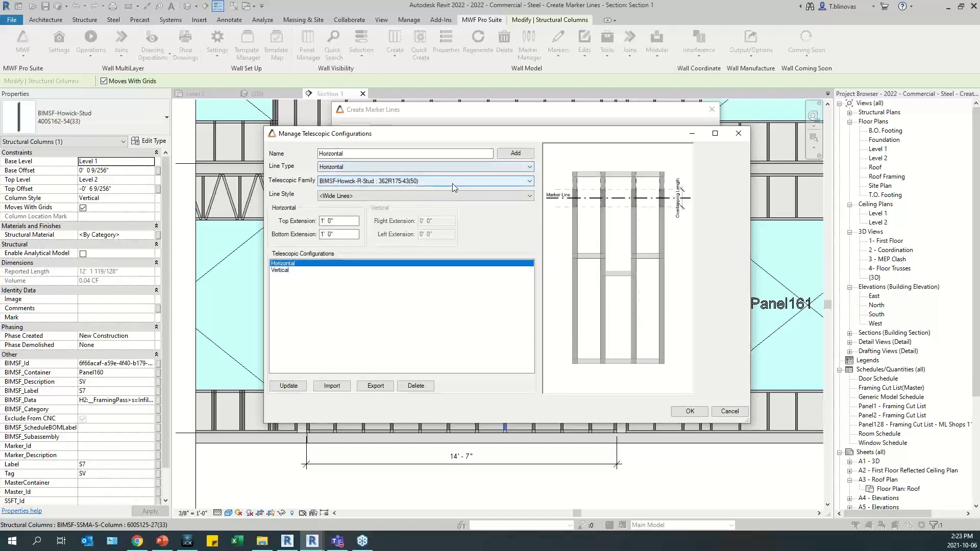
left_click(380, 183)
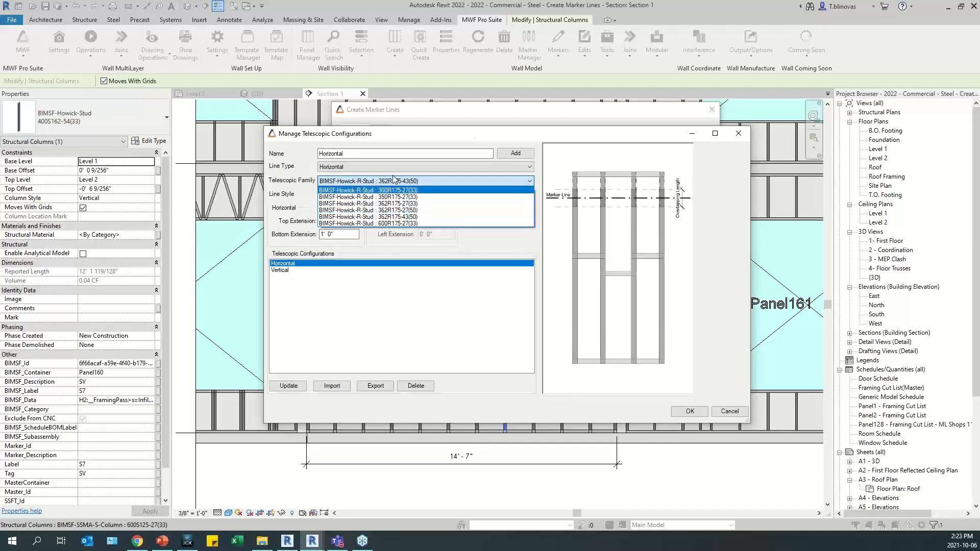
left_click(448, 142)
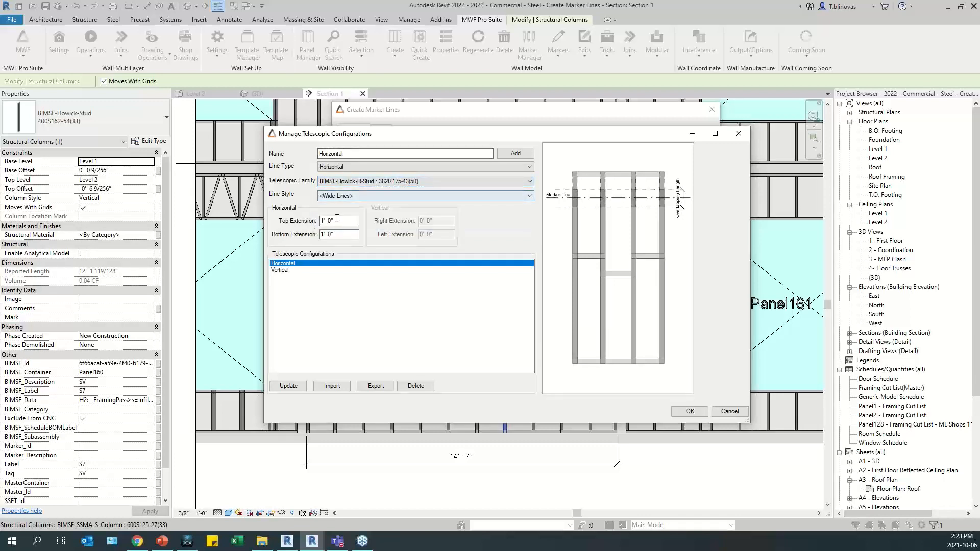
Step: Examine the top and bottom extensions of Horizontal and the right and left extensions of Vertical, leaving the telescopic configurations unchanged
left_click_drag(340, 222, 289, 227)
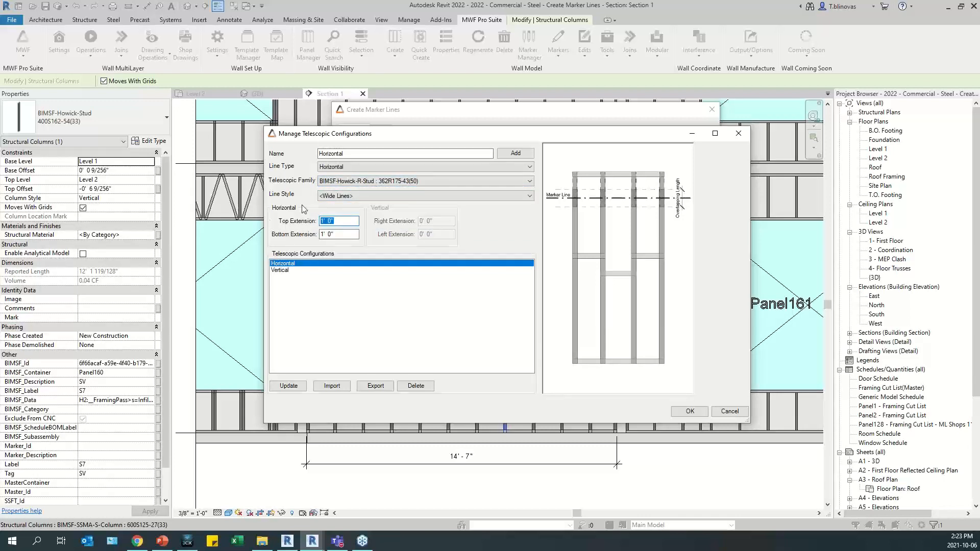
left_click_drag(335, 239, 318, 240)
left_click(285, 272)
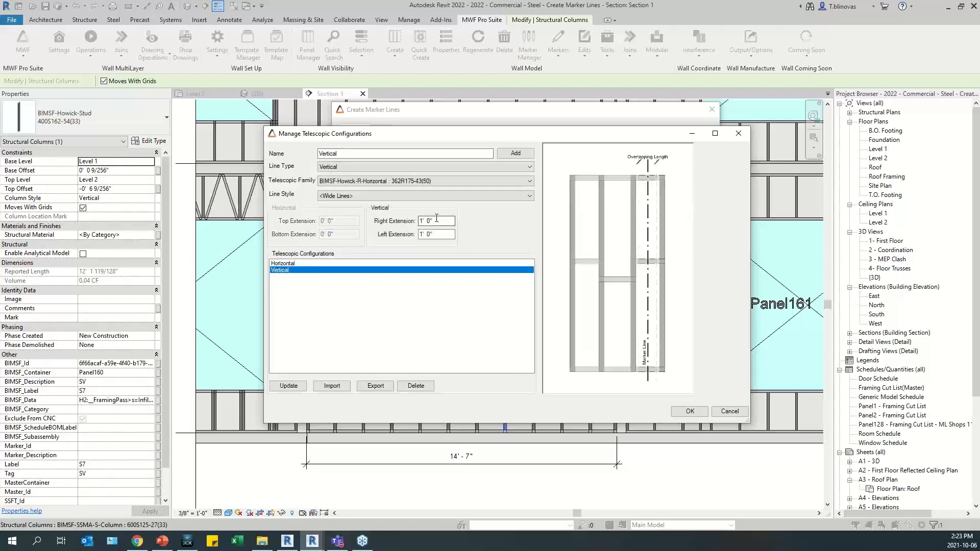
left_click_drag(439, 223, 400, 229)
key("Tab")
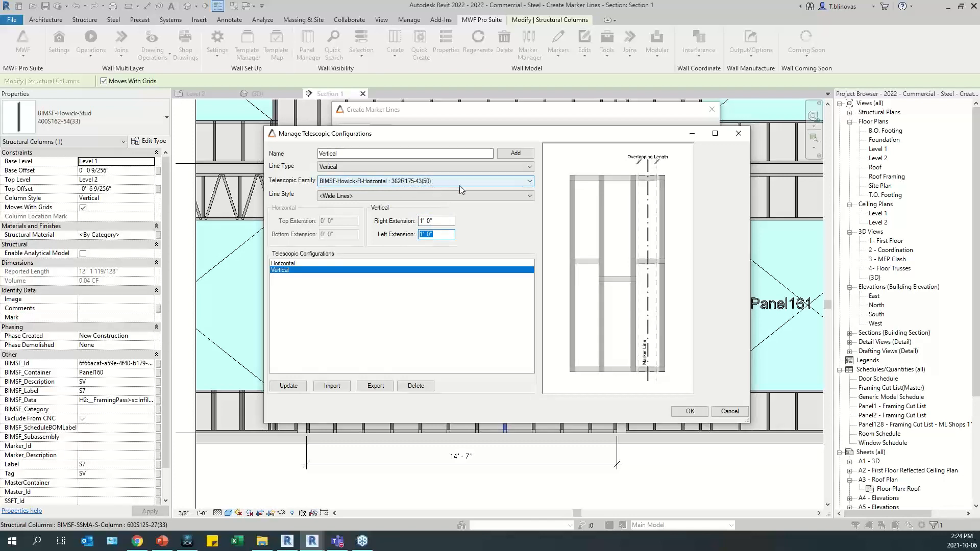
left_click(744, 137)
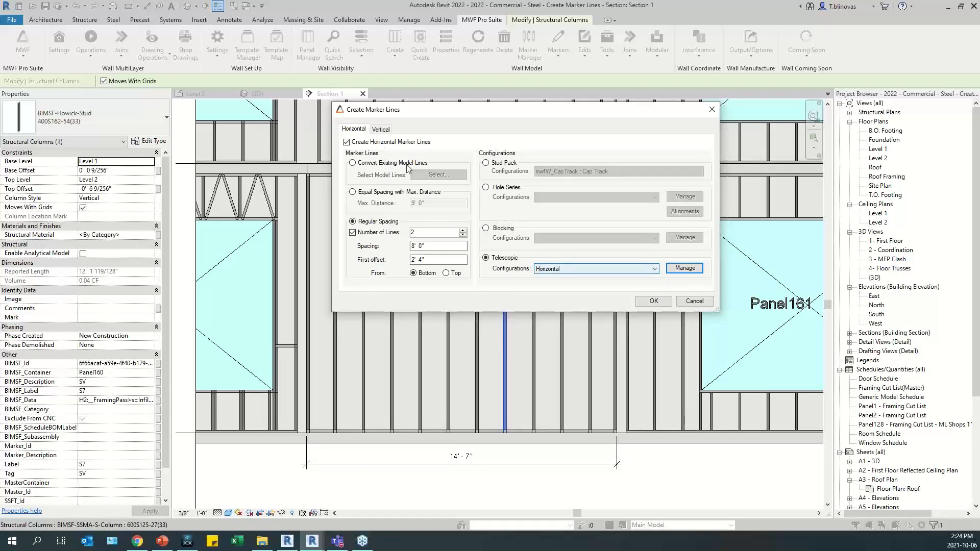
Step: Enable vertical marker lines with Regular Spacing and set the number of lines to 2
left_click(387, 130)
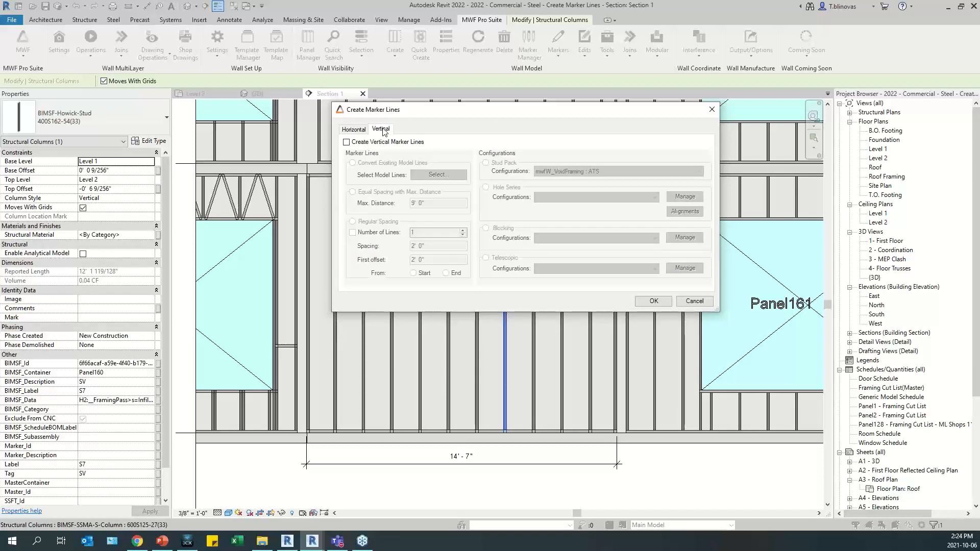
left_click(346, 142)
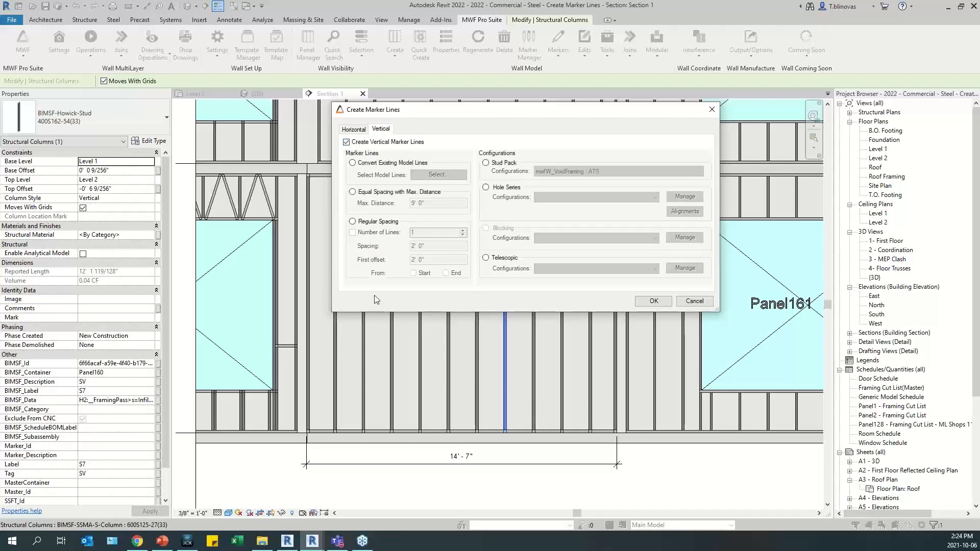
left_click(352, 222)
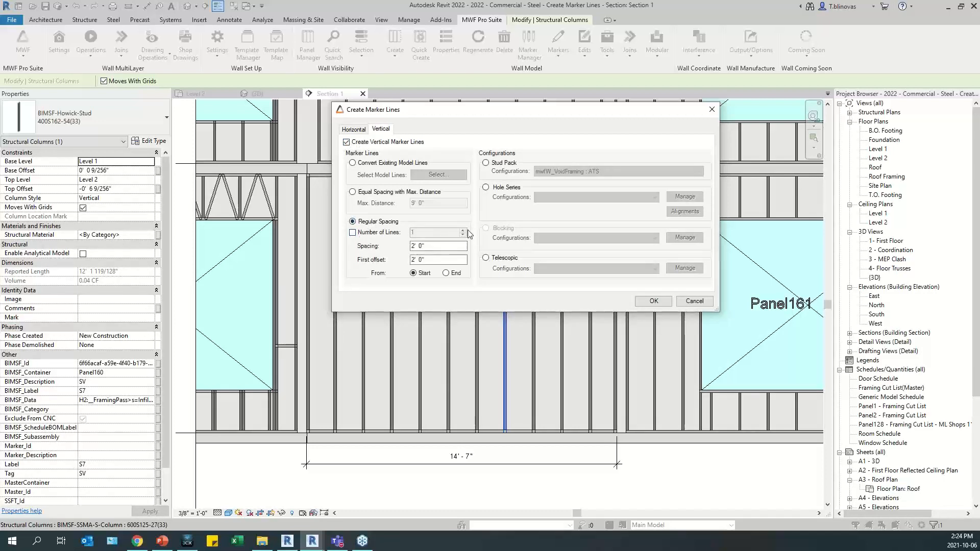
left_click(352, 233)
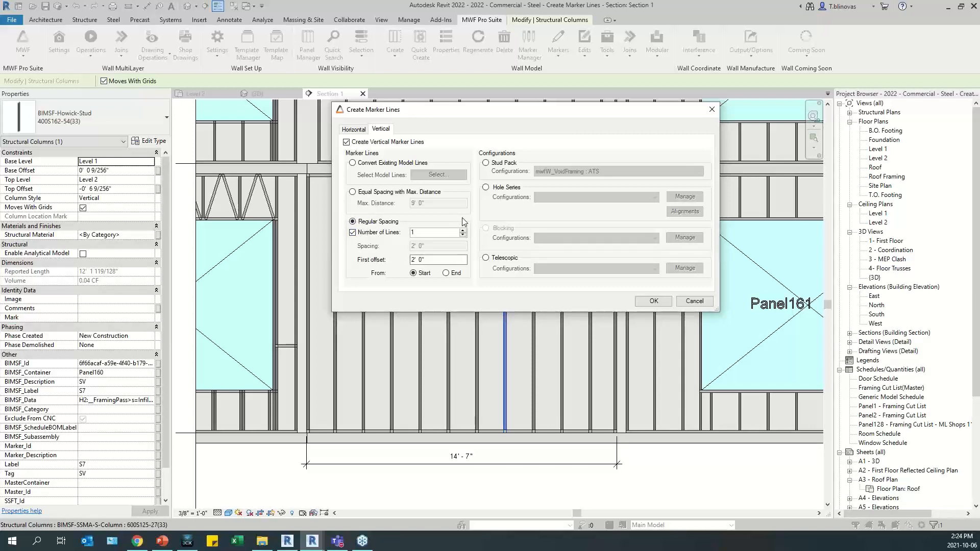
left_click(463, 230)
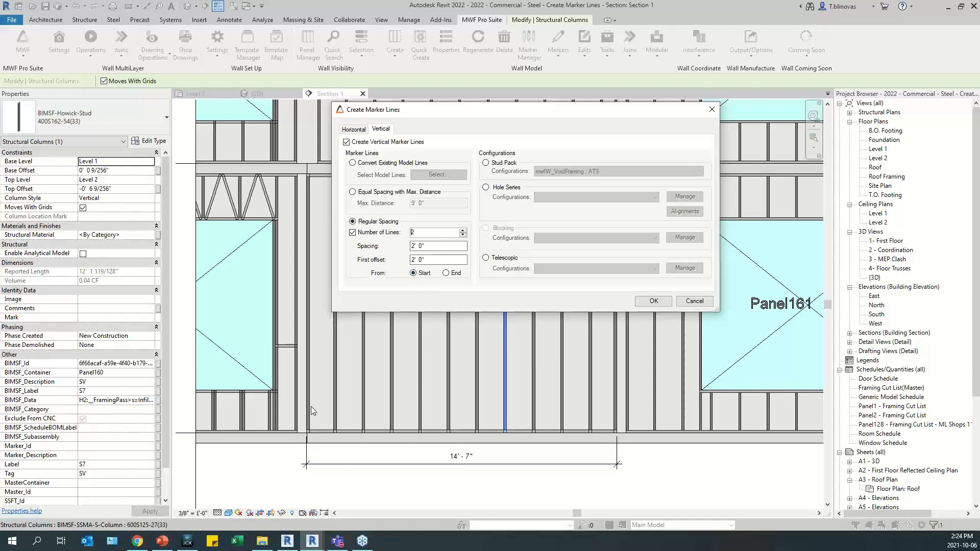
Step: Set the spacing between the two vertical marker lines to 10' 7"
left_click(424, 260)
left_click(421, 247)
left_click_drag(421, 246, 388, 249)
type("10'7")
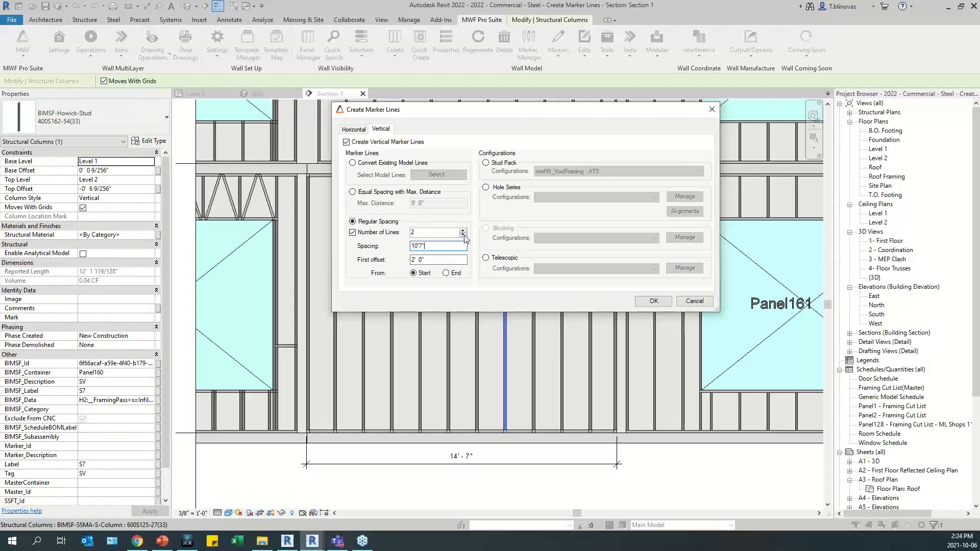
left_click(437, 233)
Step: Assign the Vertical telescopic configuration to the vertical lines and create the horizontal and vertical marker lines on Panel160
left_click(488, 259)
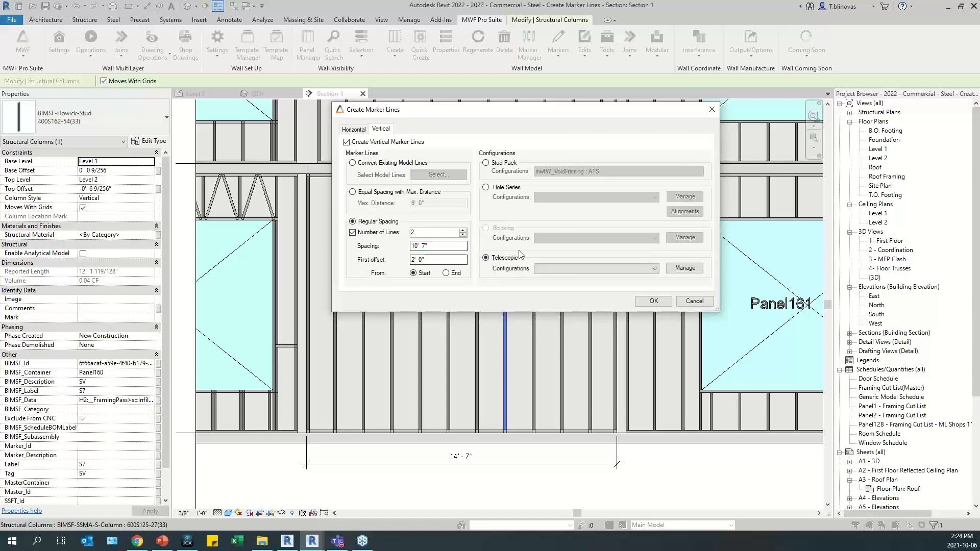
left_click(571, 269)
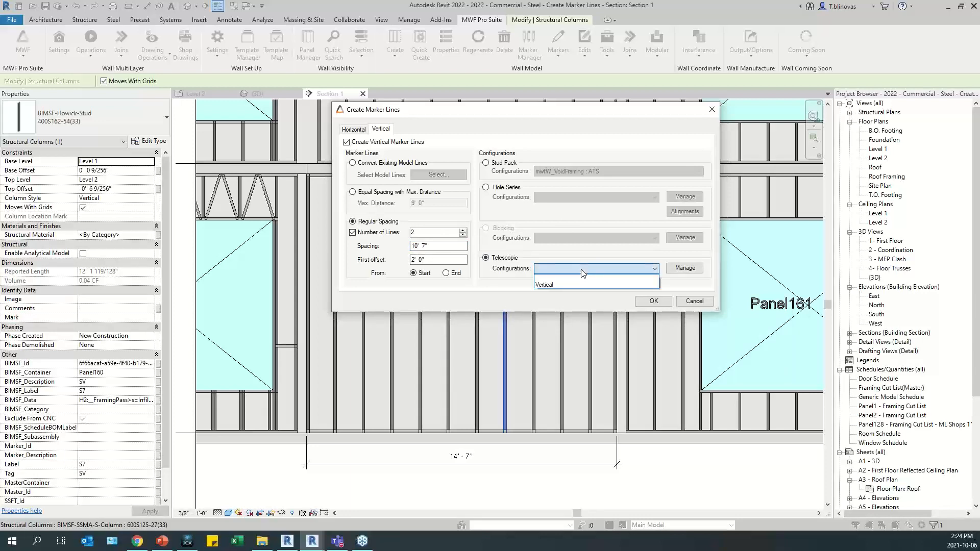
left_click(554, 285)
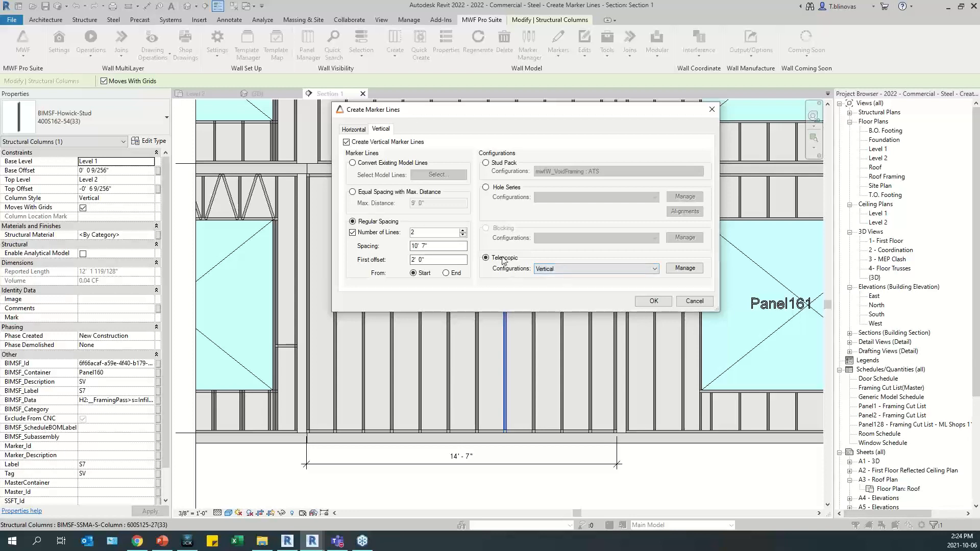
left_click(359, 132)
left_click(380, 130)
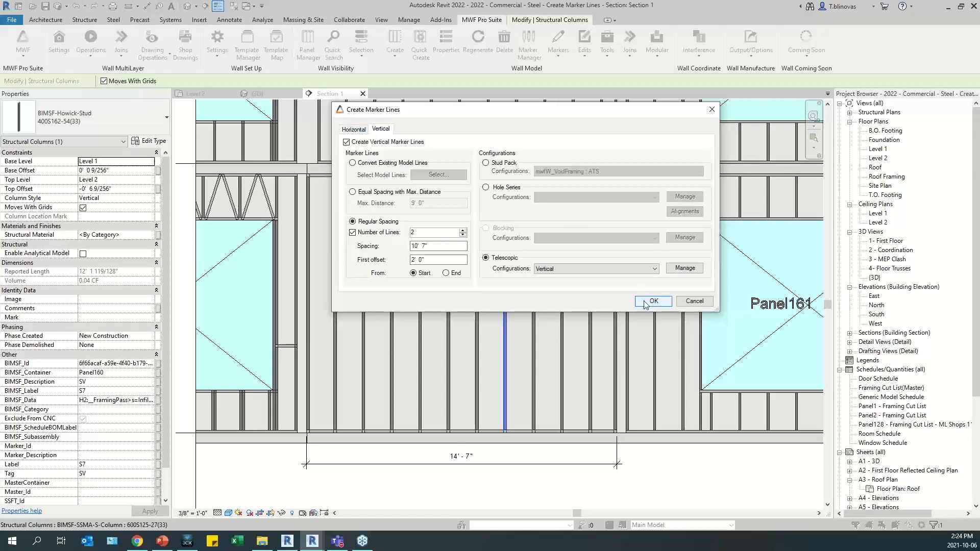
left_click(653, 301)
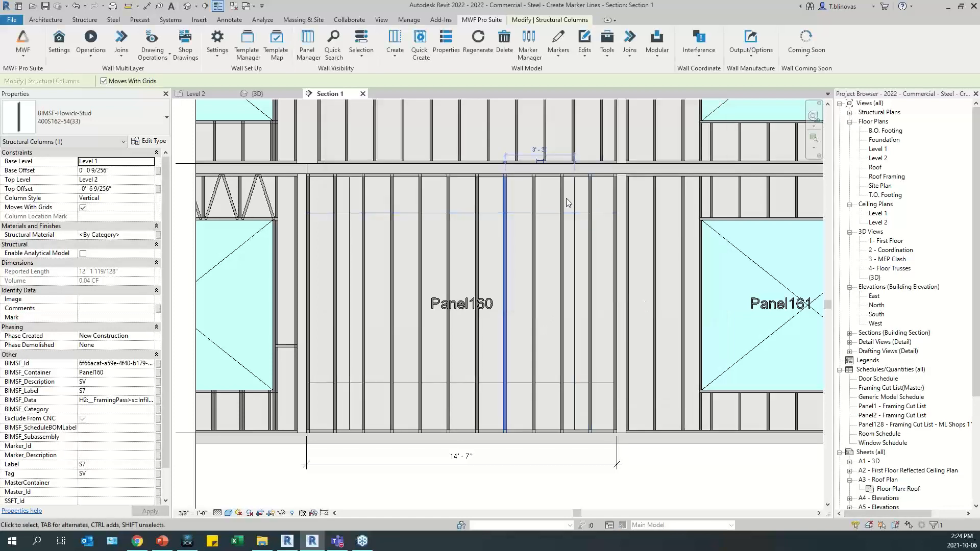
Step: Regenerate Panel160's framing from one of its studs to apply the telescopic marker lines
left_click(389, 337)
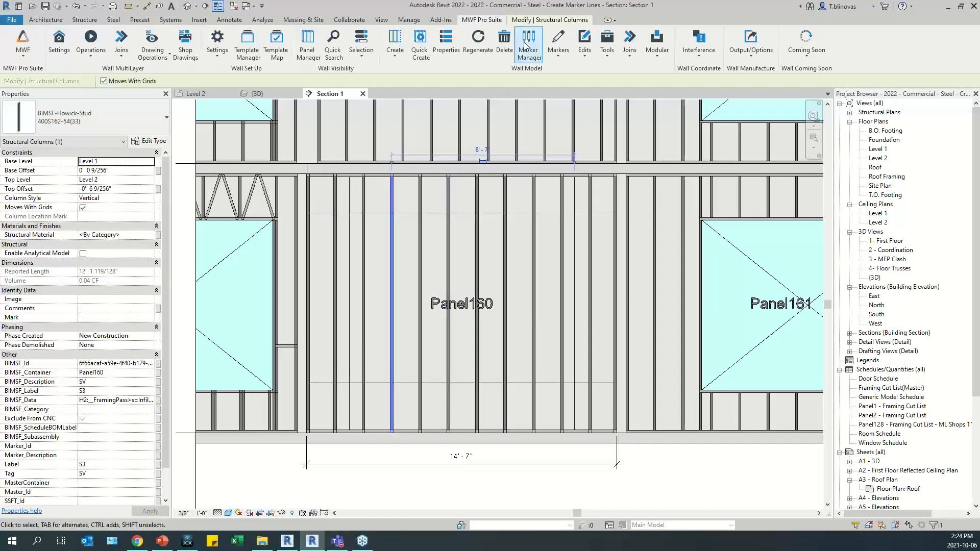
left_click(478, 41)
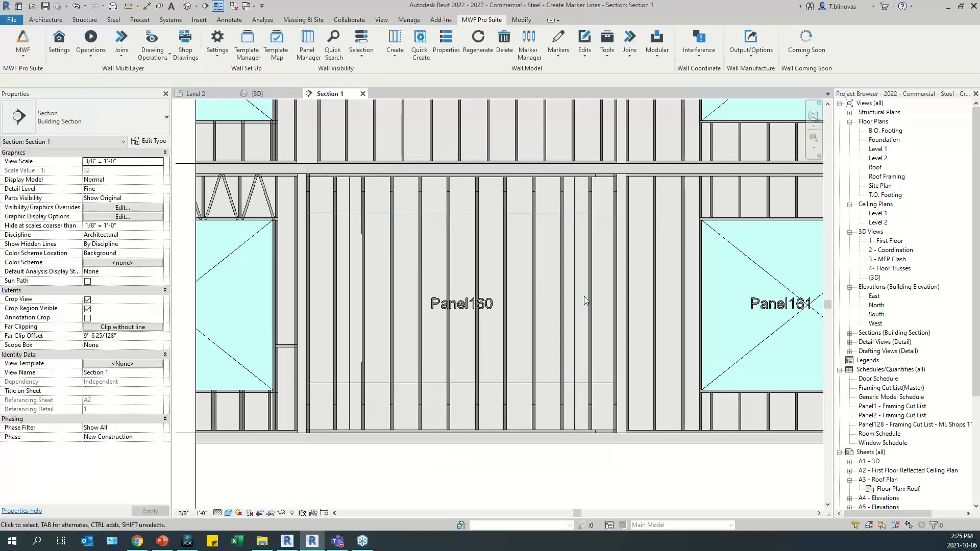
Step: In the 3D view, examine Panel160's telescopic studs, inspecting a lower stud piece and its matching main stud
left_click(266, 94)
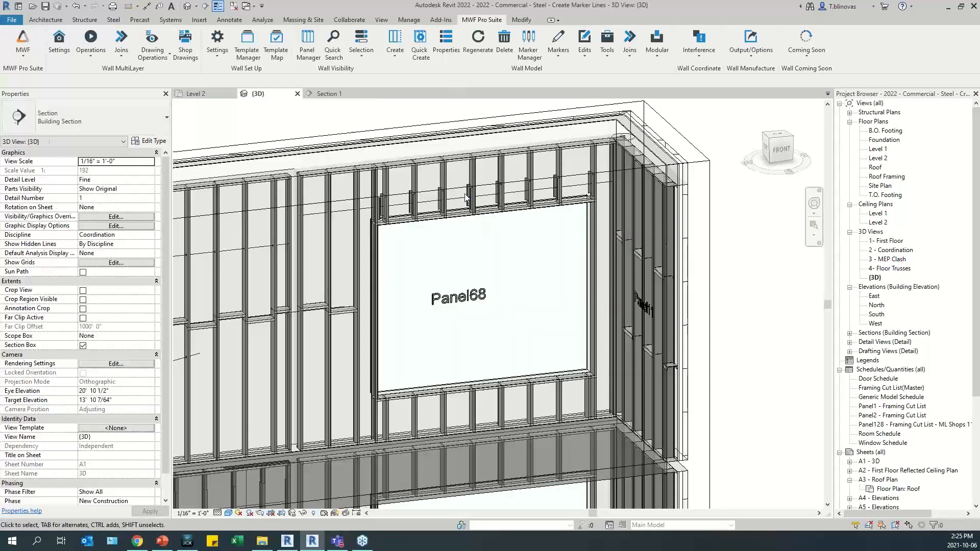
middle_click_drag(410, 399, 509, 233)
scroll(507, 236, "down", 2)
middle_click_drag(408, 414, 391, 428, "shift")
scroll(317, 430, "up", 3)
scroll(349, 401, "up", 1)
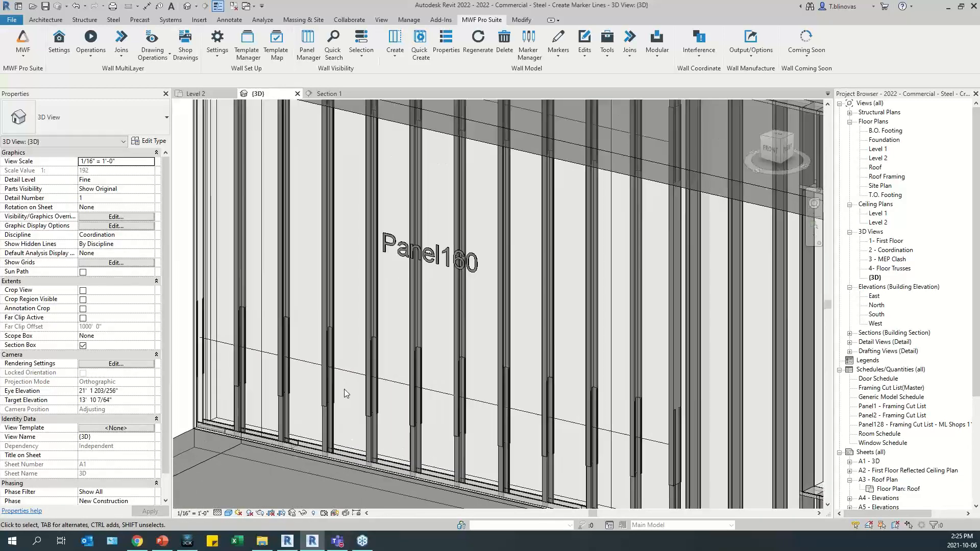
left_click(373, 440)
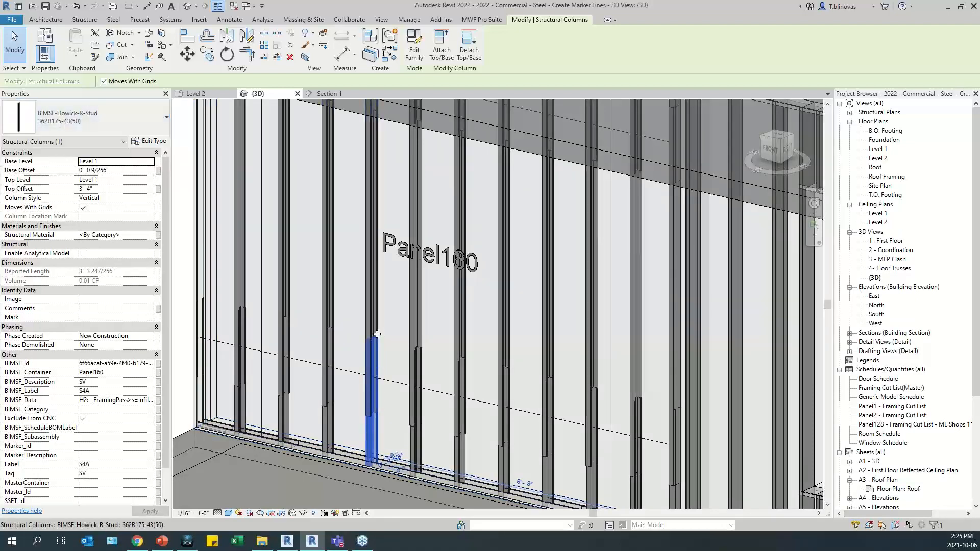
left_click(370, 270)
middle_click_drag(397, 220, 398, 312)
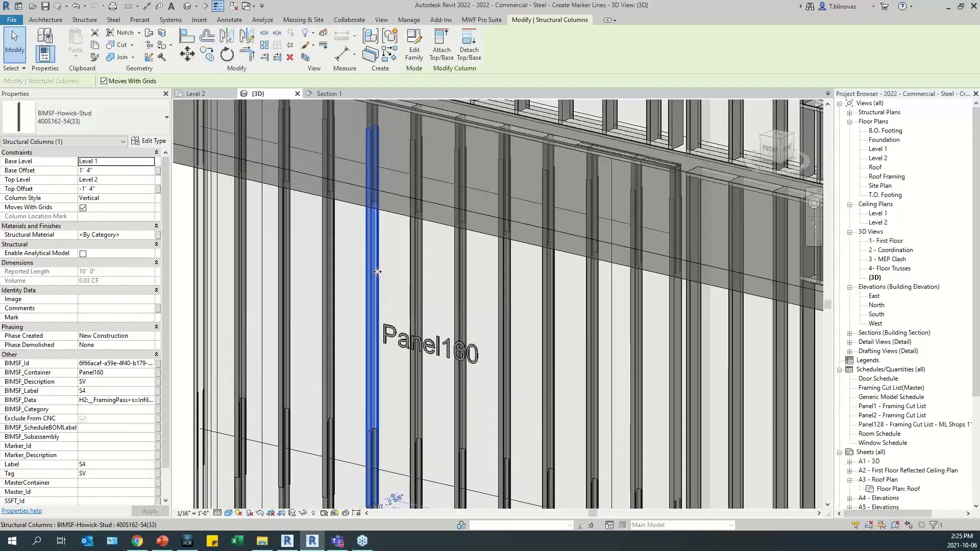
scroll(377, 272, "down", 2)
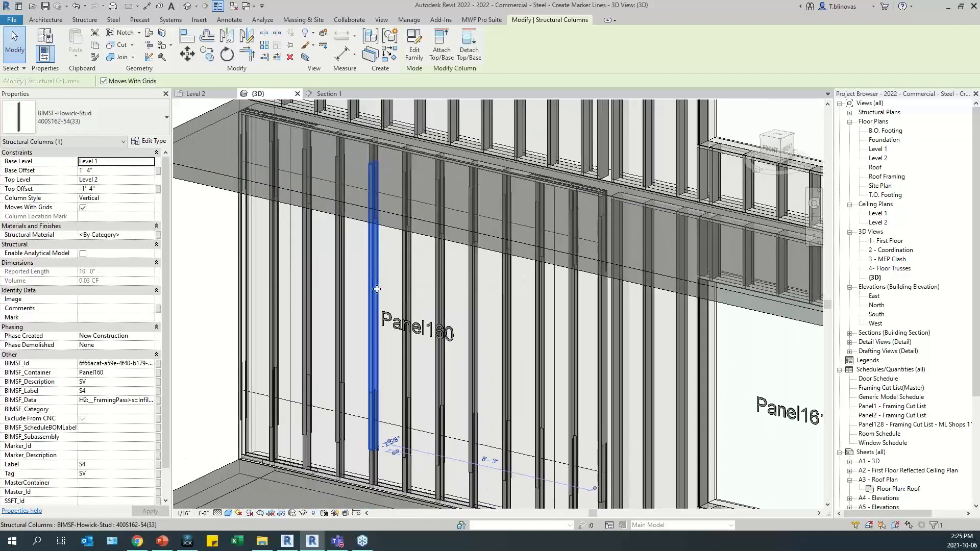
scroll(353, 426, "up", 3)
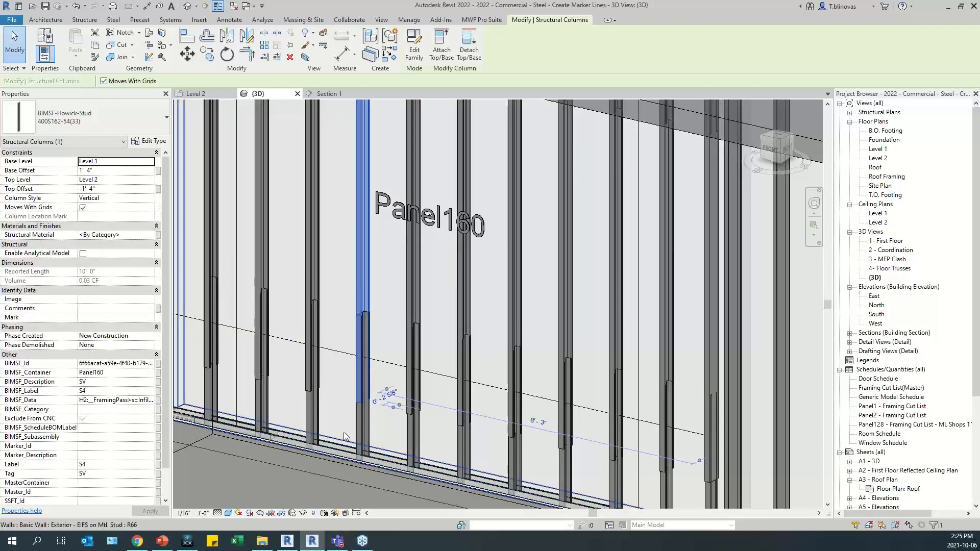
scroll(362, 459, "down", 2)
middle_click_drag(449, 434, 276, 224)
middle_click_drag(388, 361, 439, 457)
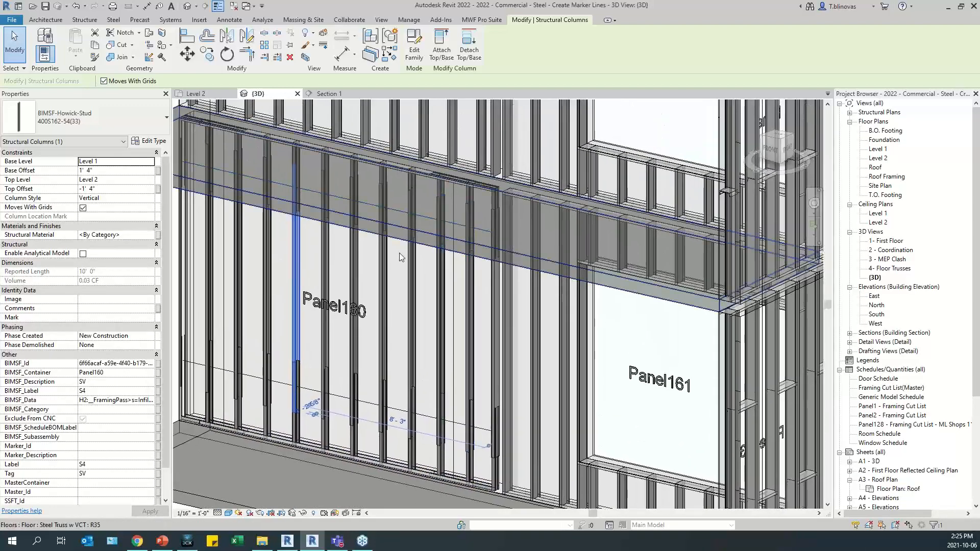
middle_click_drag(399, 253, 463, 255)
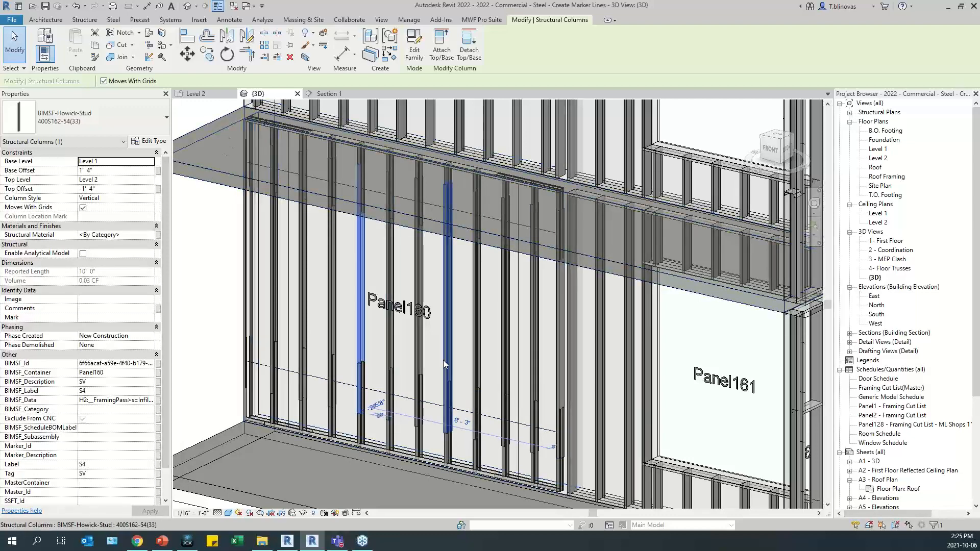
Step: Examine the overlap of the telescopic stud pieces along Panel160's lower horizontal marker line, inspecting one main stud
scroll(405, 452, "up", 3)
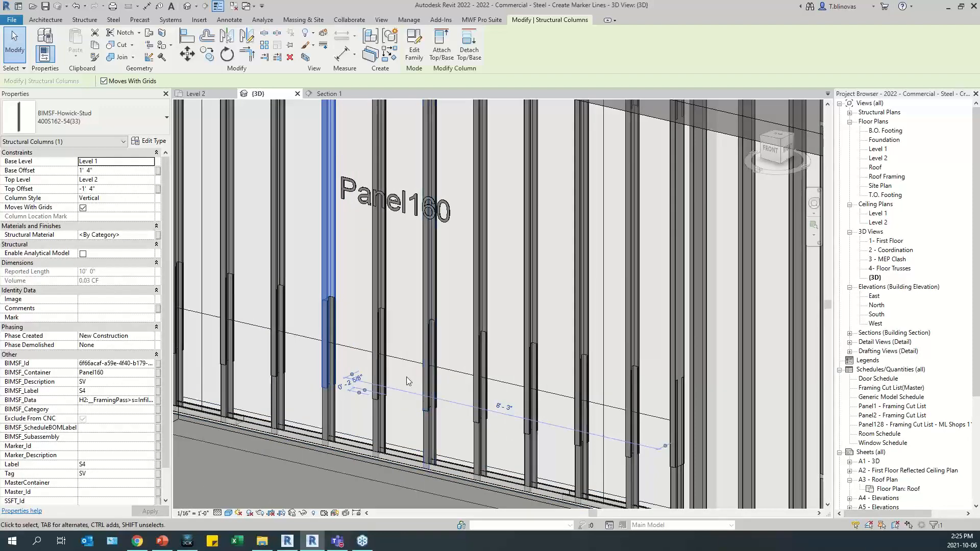
middle_click_drag(618, 397, 485, 322)
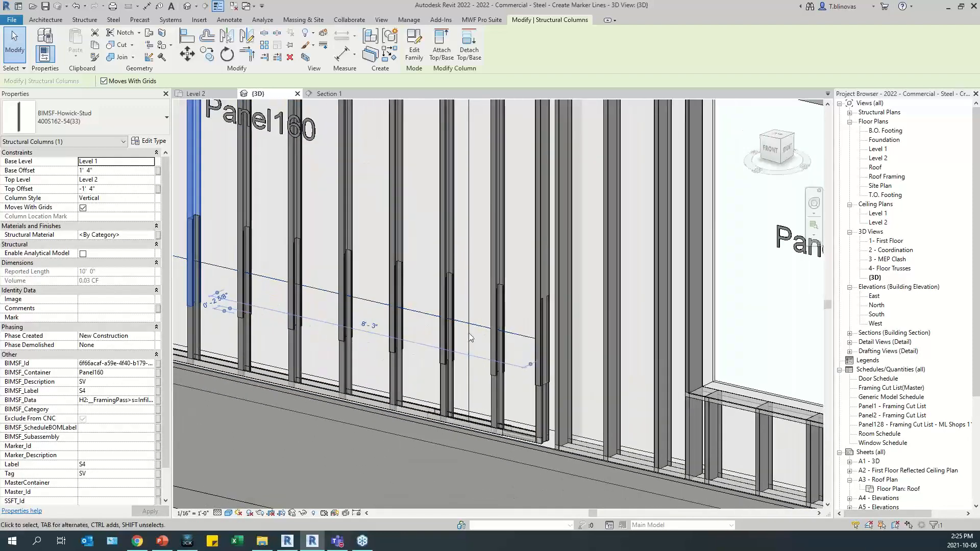
middle_click_drag(494, 355, 505, 379, "shift")
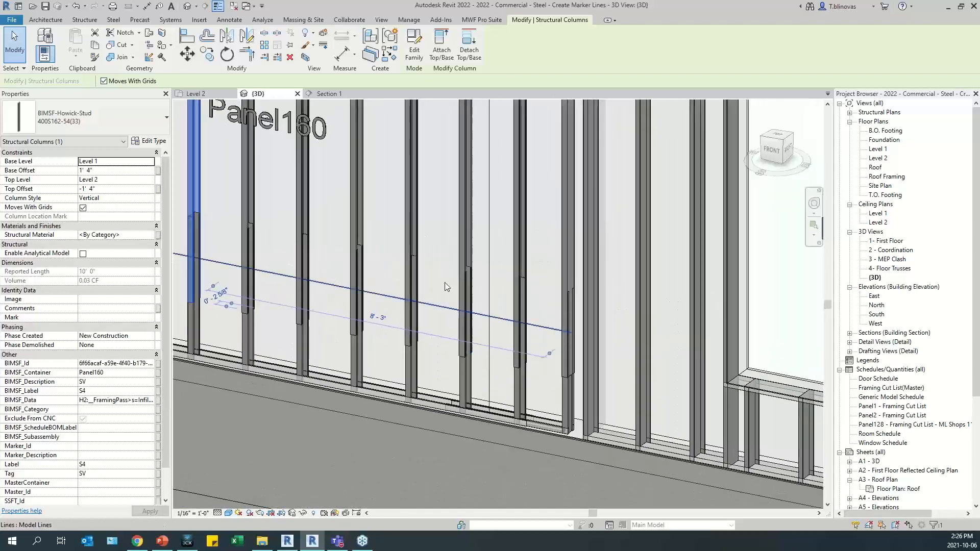
scroll(408, 345, "up", 2)
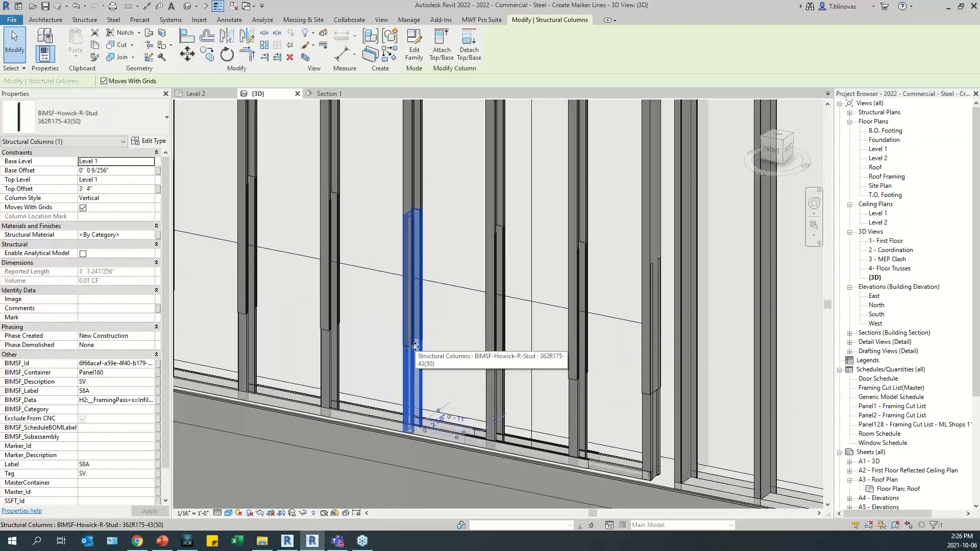
left_click(411, 185)
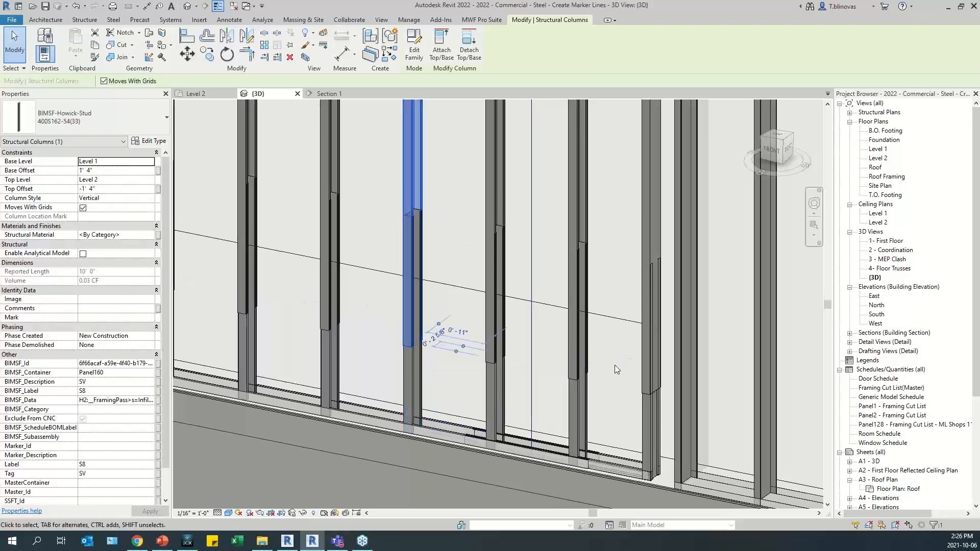
Step: Inspect the main and telescoping pieces of Panel160's bottom track where they overlap at the vertical marker line
middle_click_drag(615, 365, 611, 476, "shift")
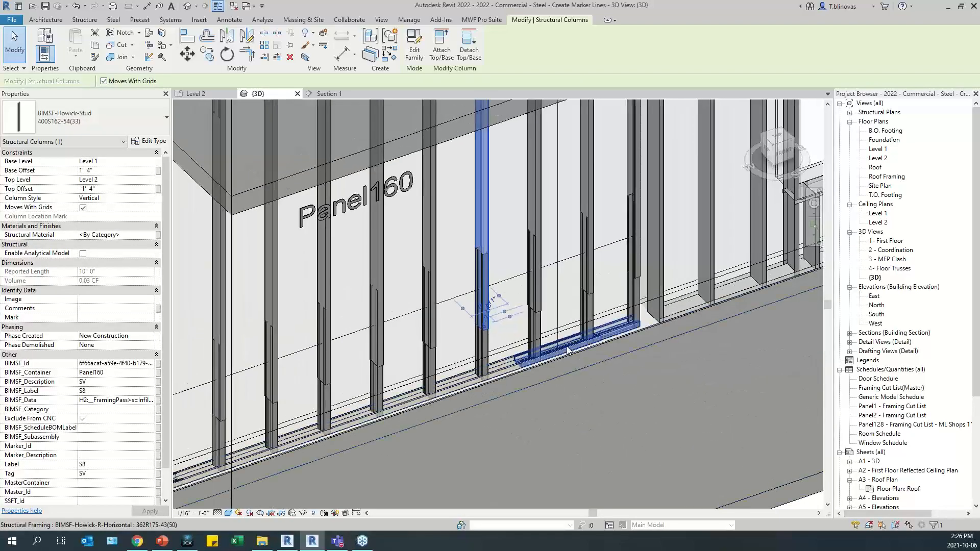
scroll(561, 341, "up", 4)
left_click(411, 403)
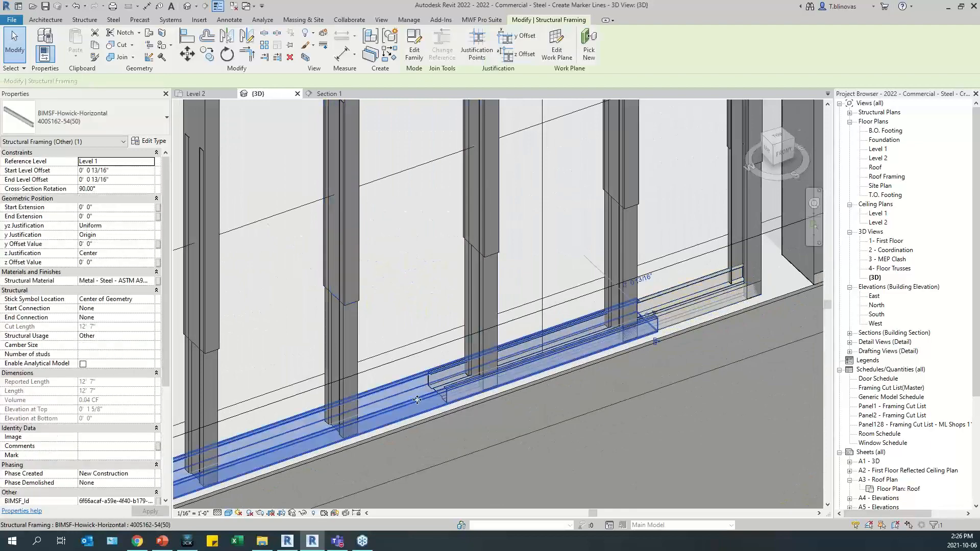
left_click(682, 305)
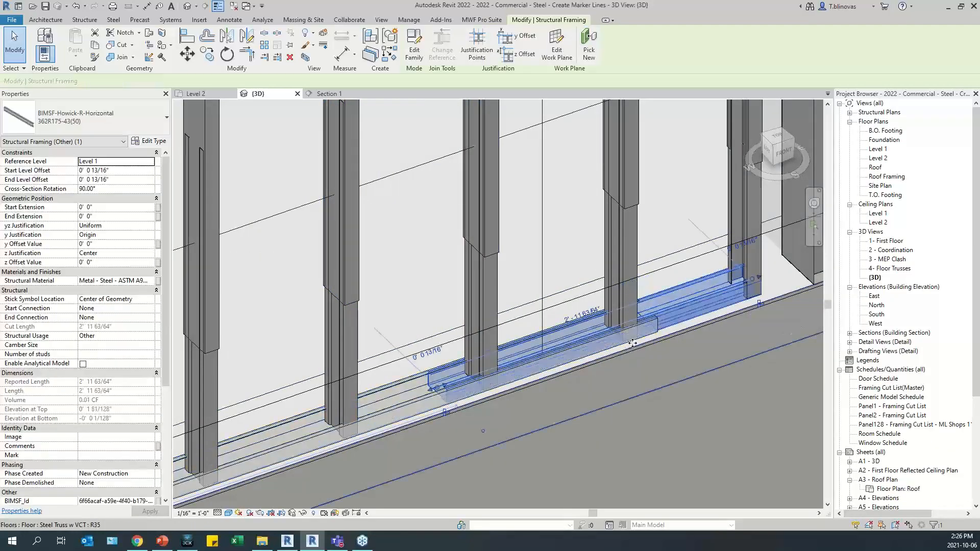
scroll(577, 393, "down", 4)
scroll(578, 394, "down", 1)
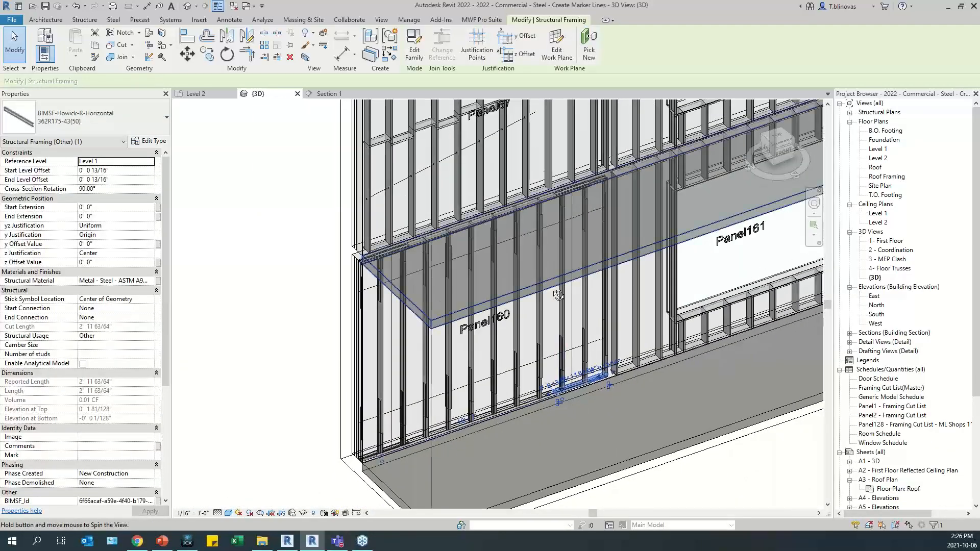
Step: Examine how the telescopic stud pieces overlap along Panel160's upper horizontal marker line
middle_click_drag(558, 291, 536, 214, "shift")
scroll(577, 139, "up", 1)
scroll(609, 166, "up", 3)
scroll(608, 166, "up", 1)
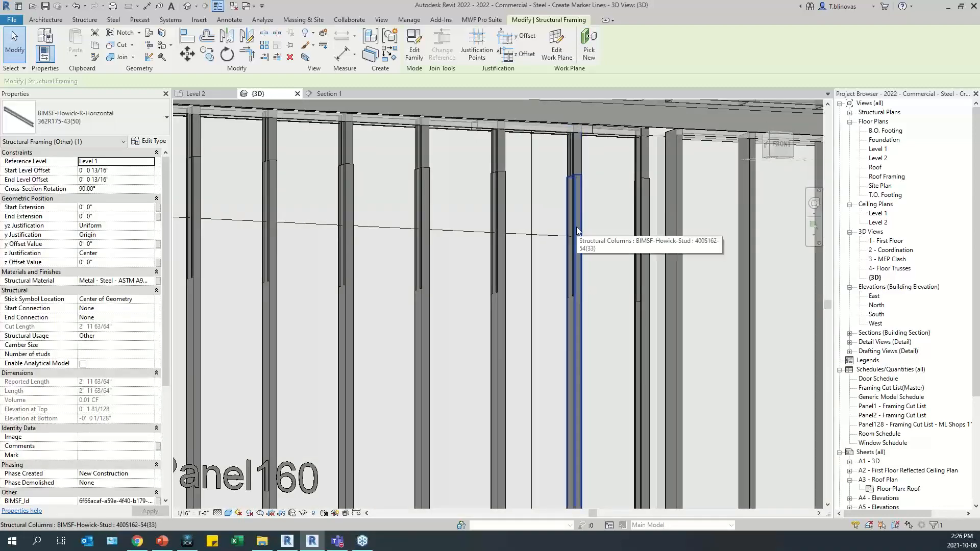
middle_click_drag(578, 240, 457, 287, "shift")
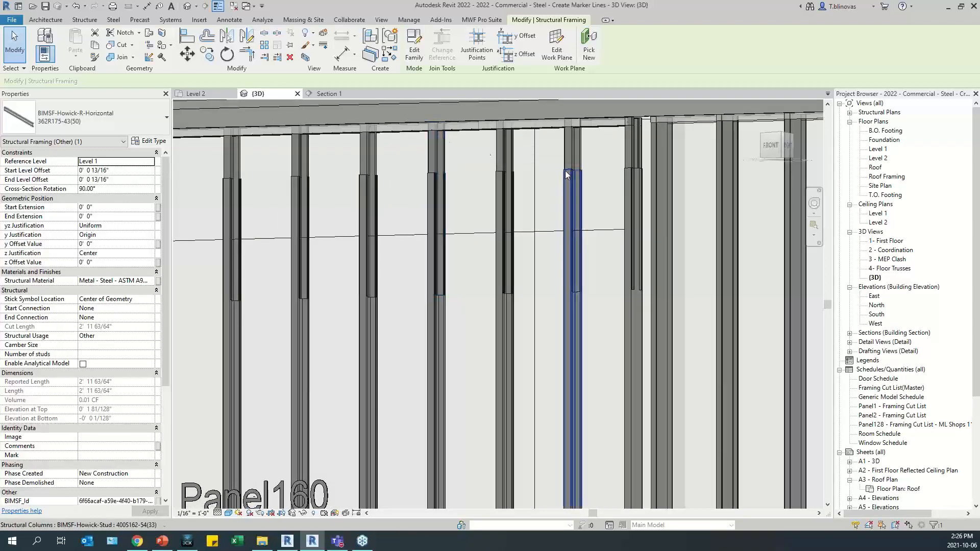
scroll(565, 173, "down", 5)
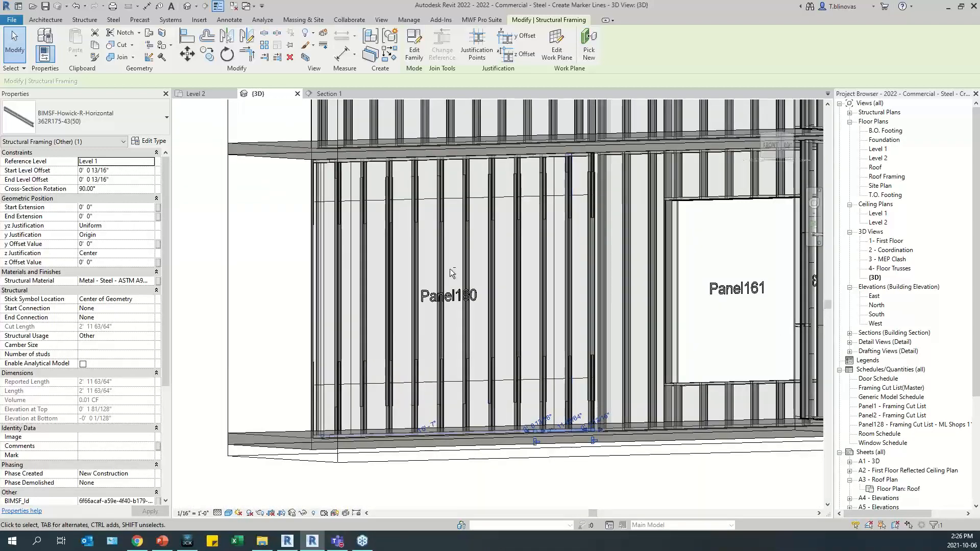
middle_click_drag(567, 306, 536, 371, "shift")
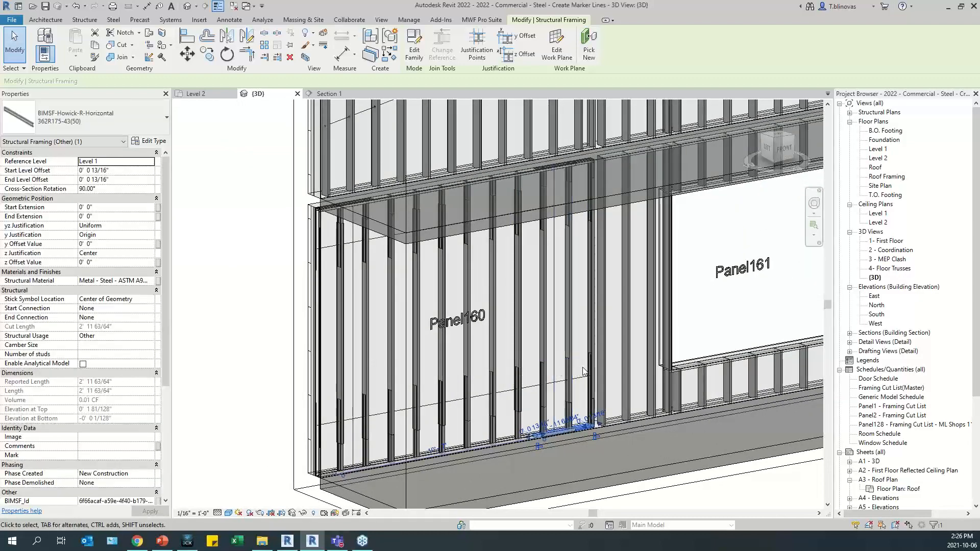
Step: Review the marker lines and resulting framing on Panel67, Panel68 and Panel160 in the 3D view
scroll(526, 358, "down", 1)
middle_click_drag(632, 267, 509, 470)
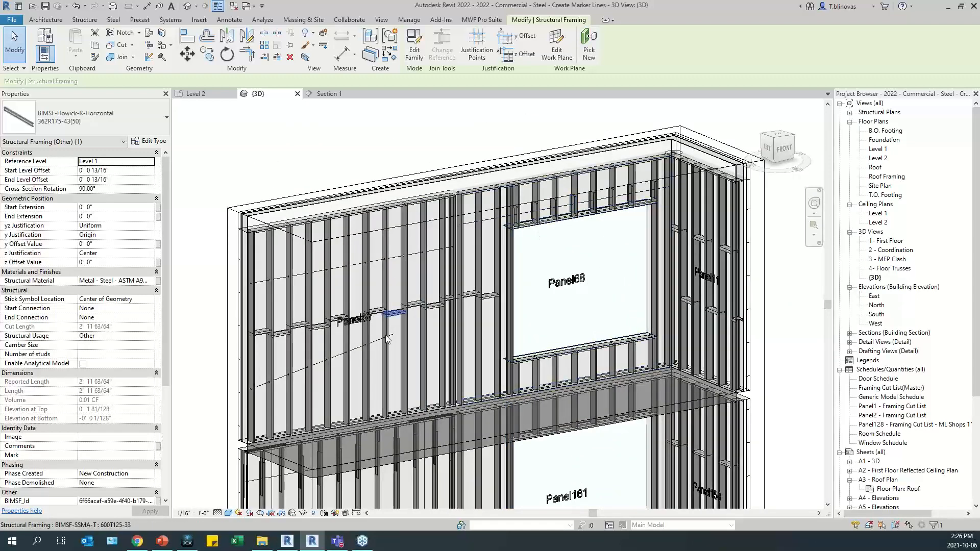
middle_click_drag(379, 353, 422, 280)
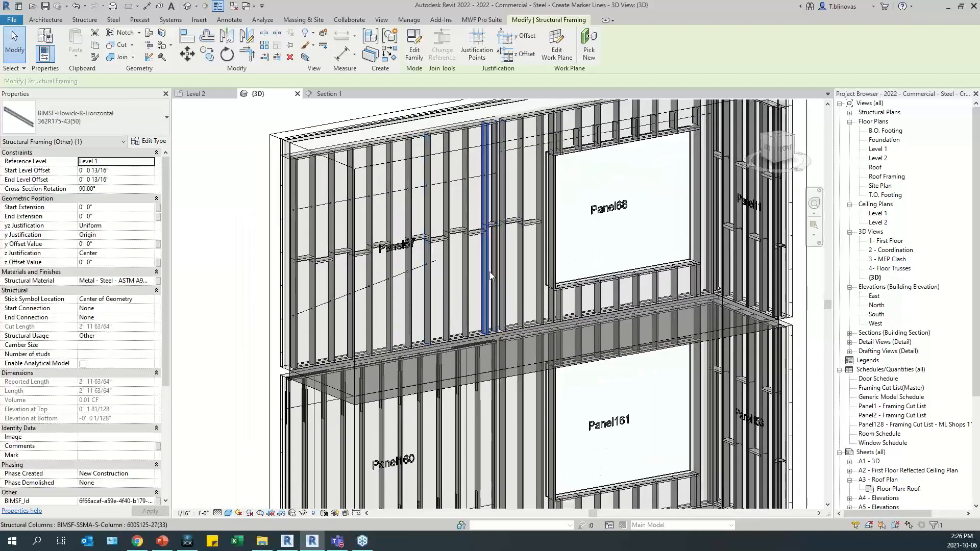
left_click(483, 20)
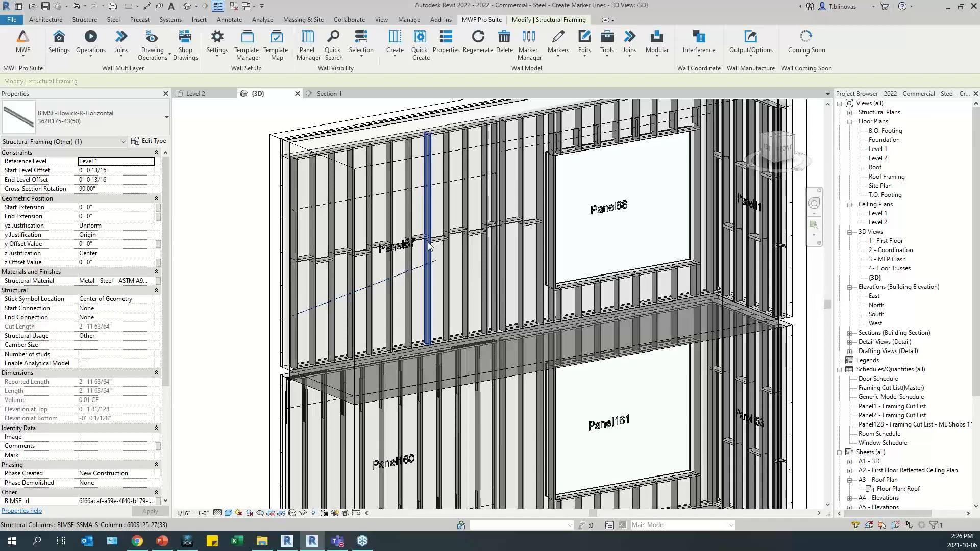
middle_click_drag(481, 418, 469, 360)
middle_click_drag(516, 258, 493, 351)
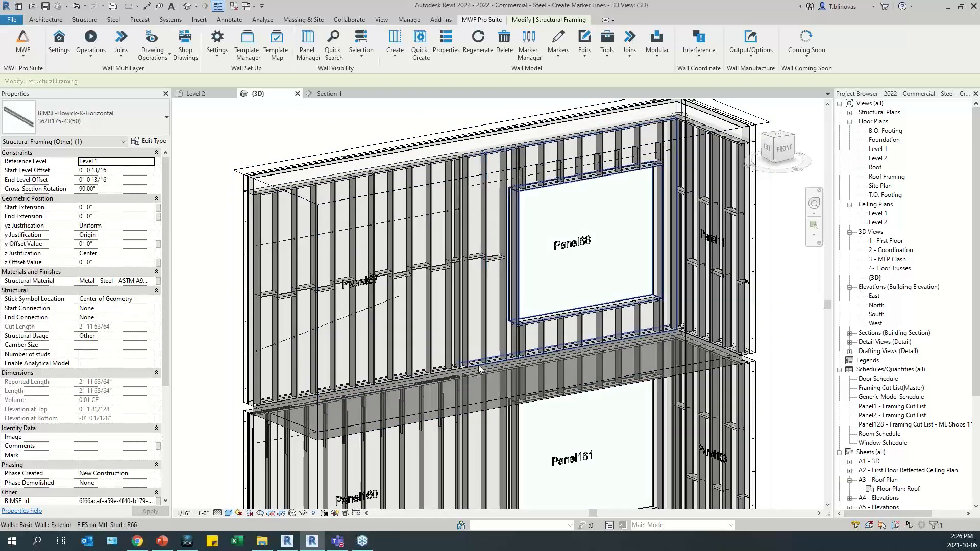
scroll(479, 369, "down", 5)
middle_click_drag(436, 338, 454, 352)
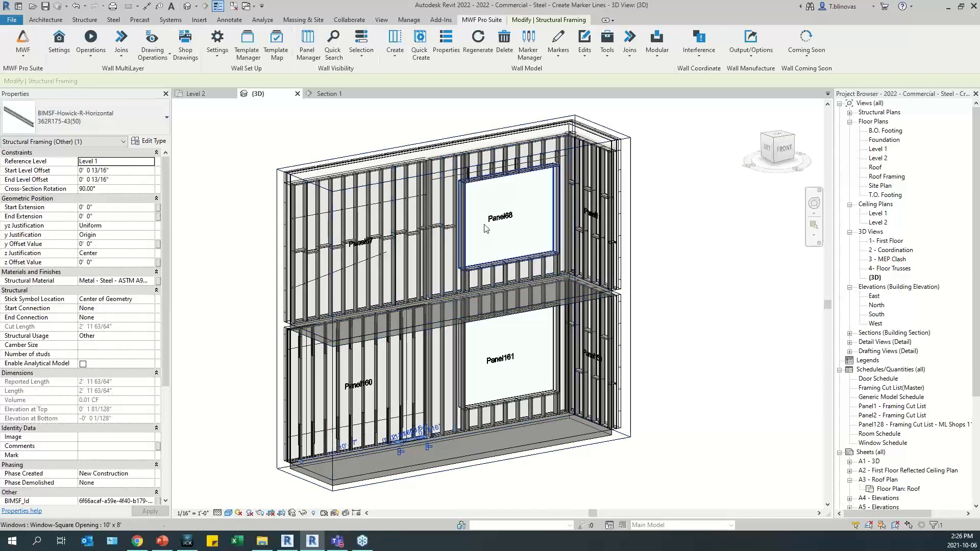
Step: Return to the Section 1 view and review the framing of both levels in elevation
left_click(335, 94)
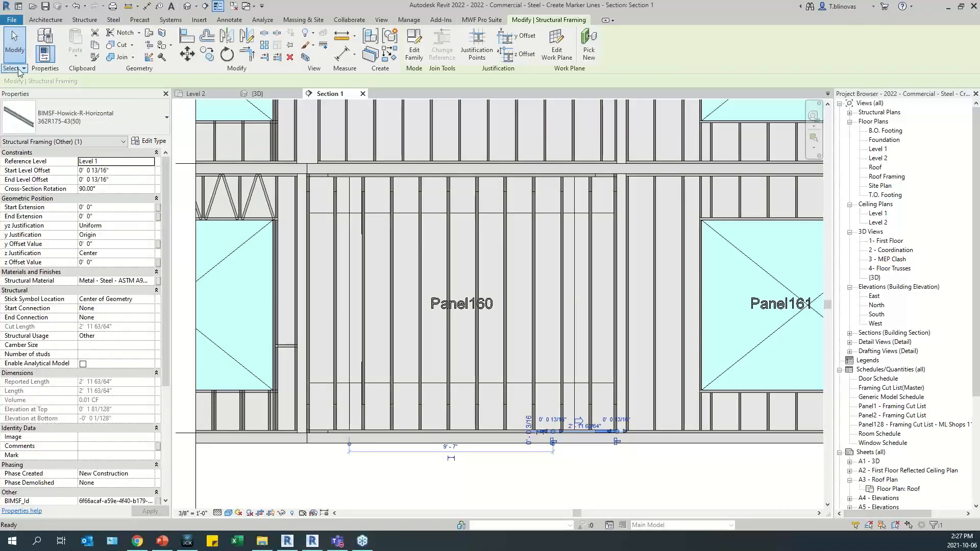
scroll(400, 307, "down", 4)
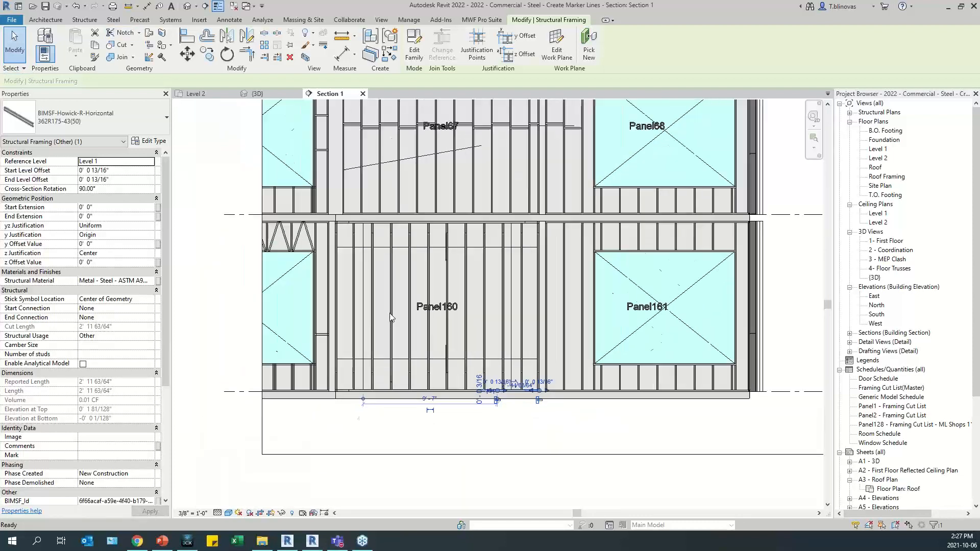
scroll(566, 199, "up", 2)
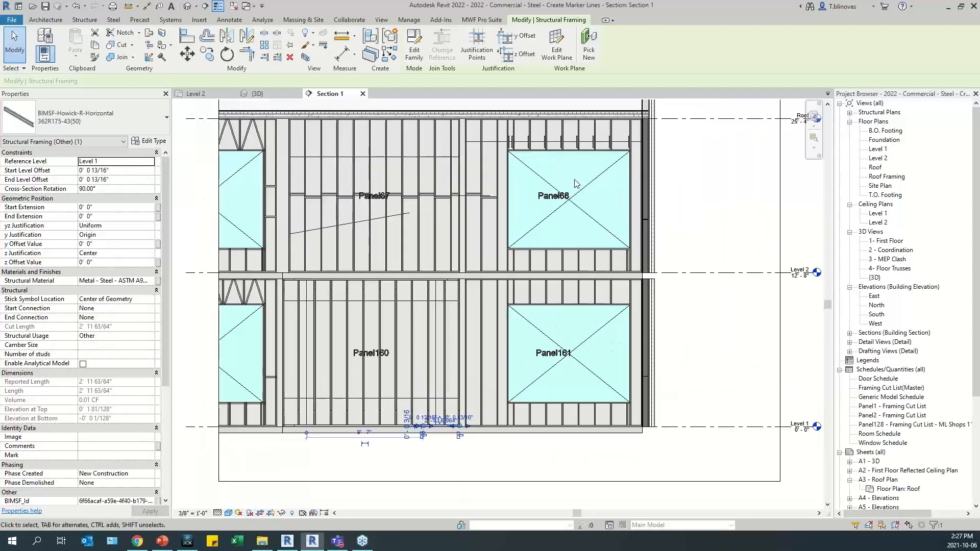
middle_click_drag(569, 219, 547, 255)
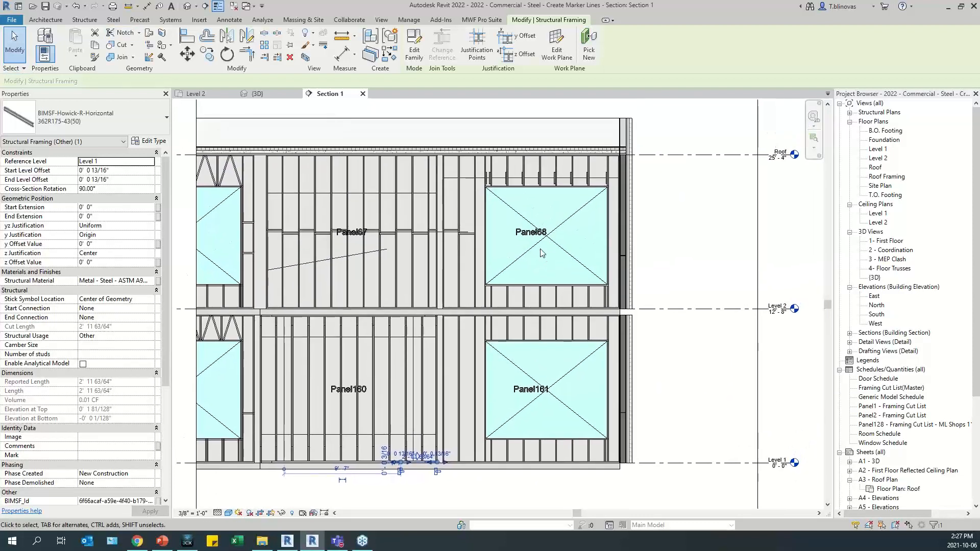